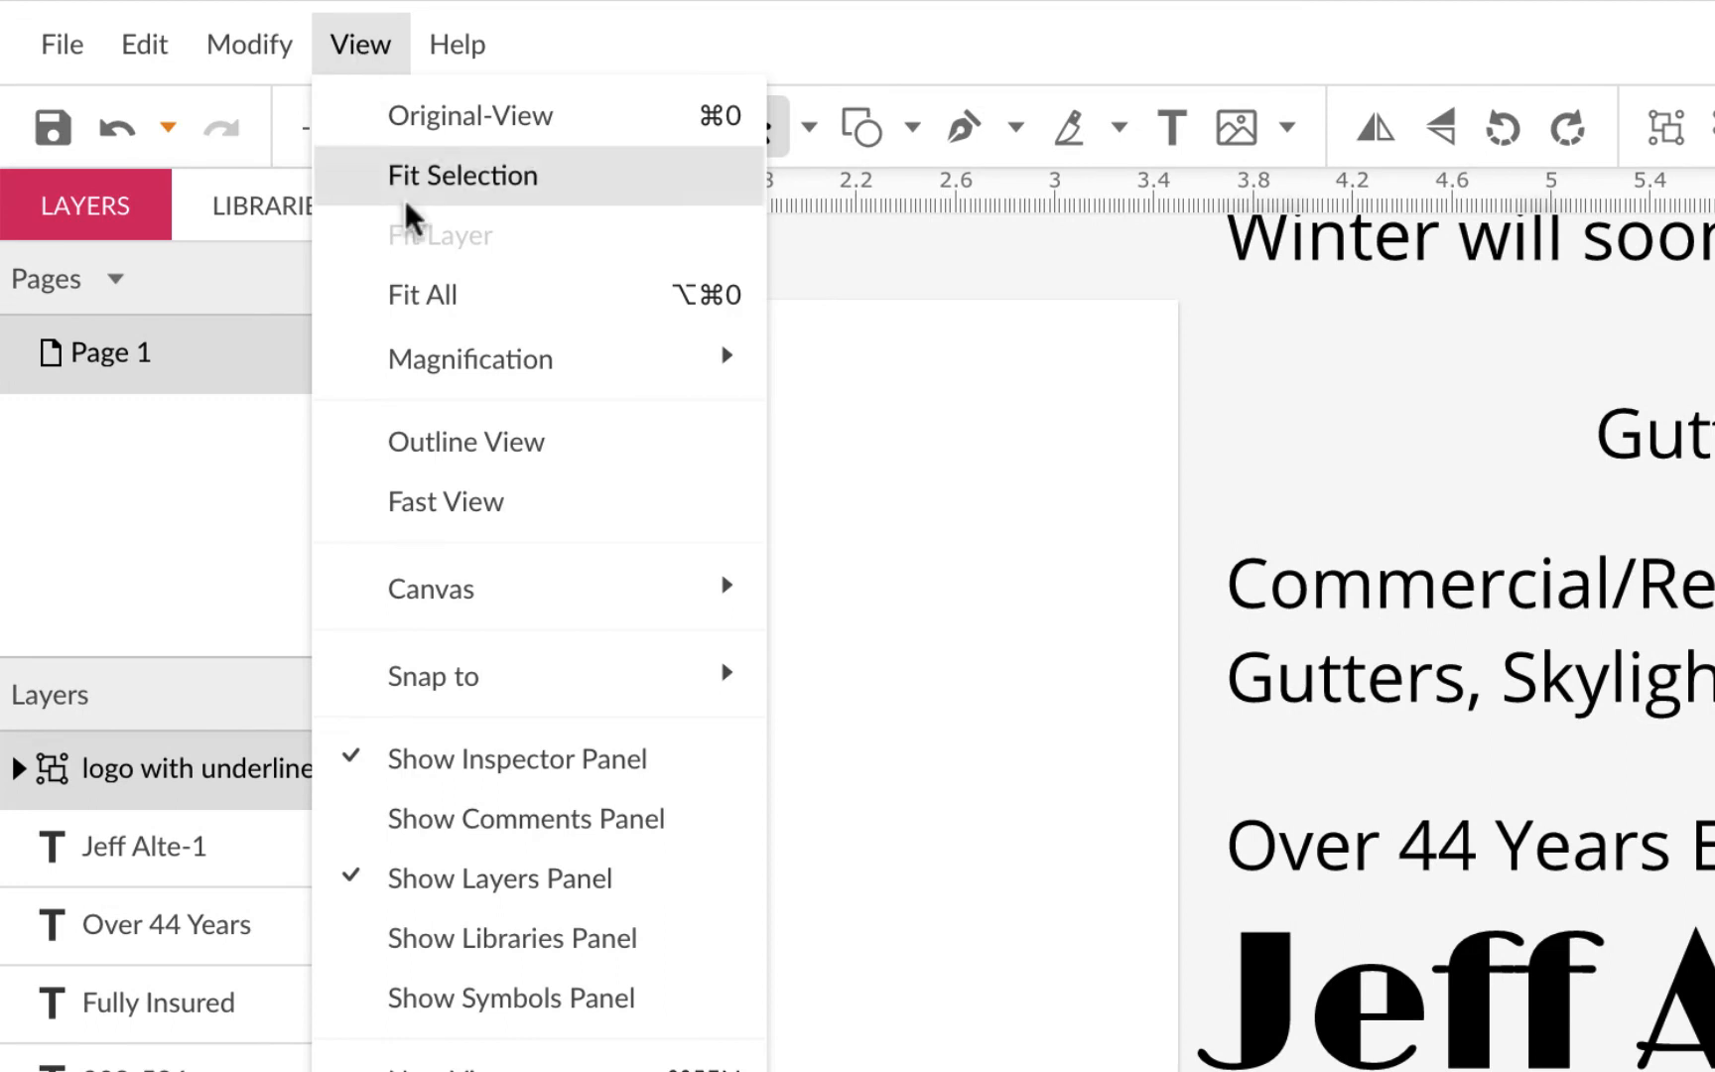
- Hide the Layers panel and move the "Winter will soon be here!" headline onto the upper part of the page
mouse_move(516, 698)
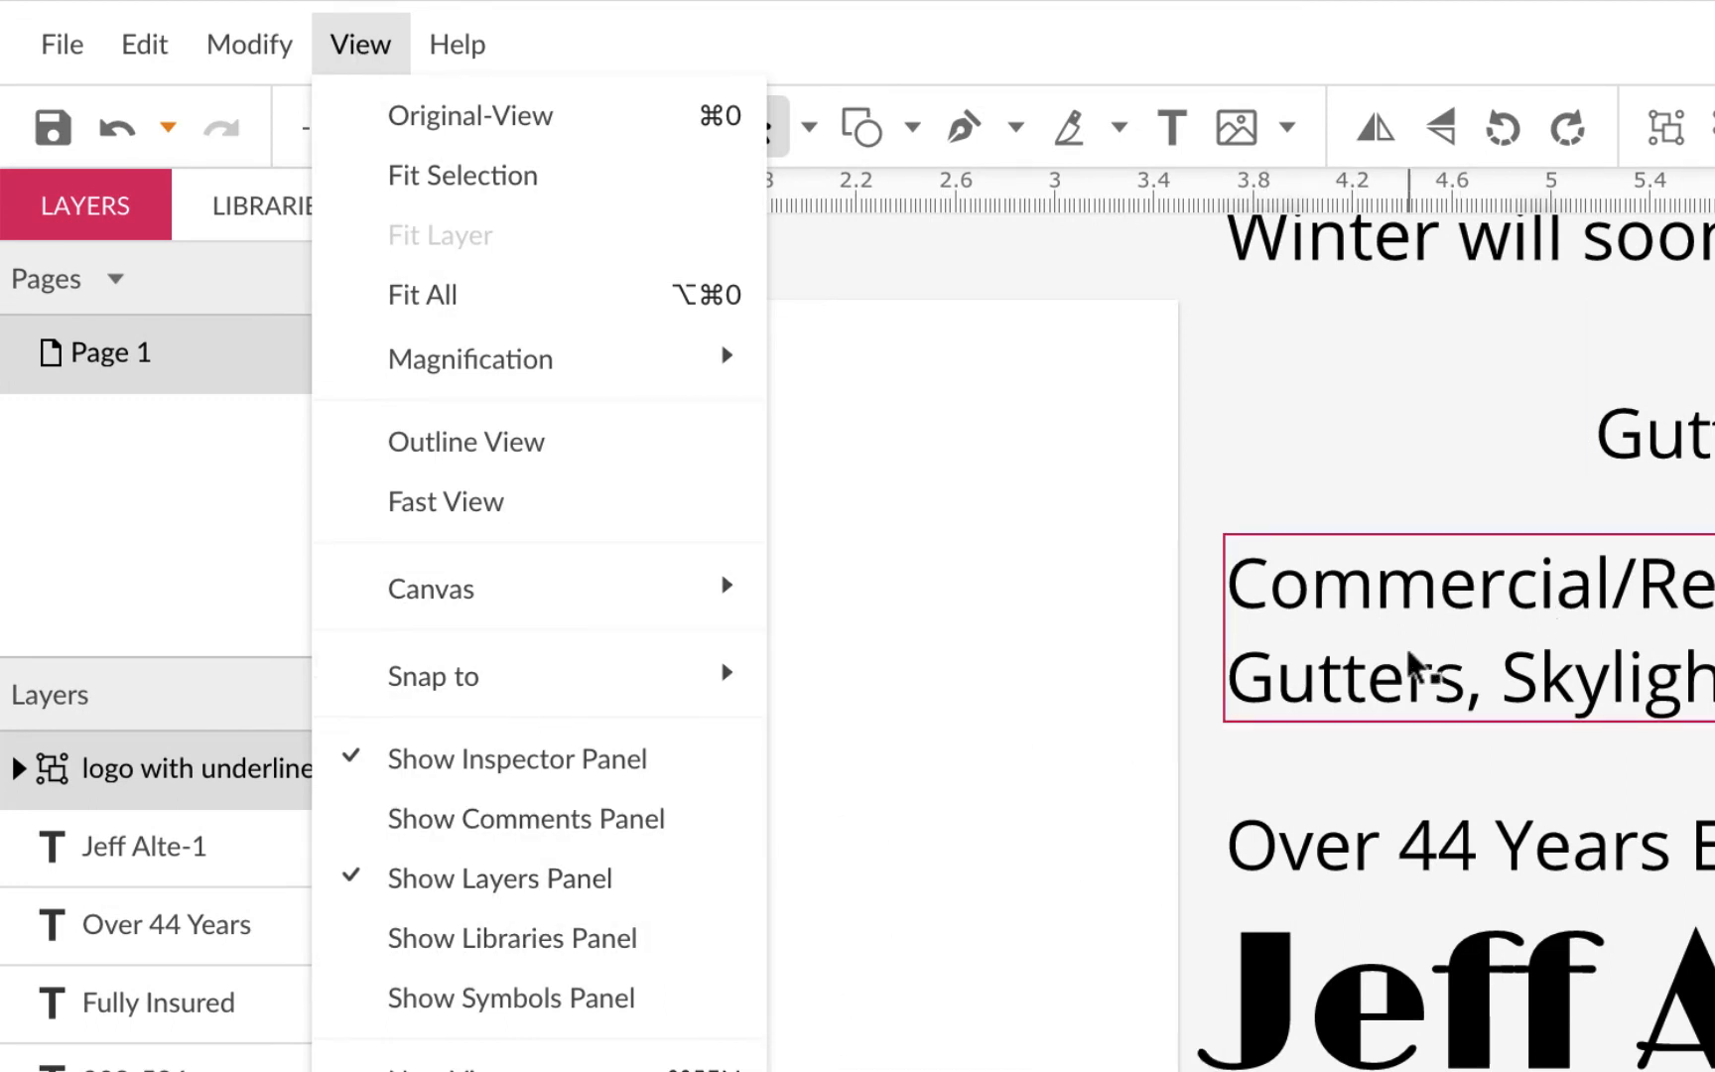
left_click(627, 882)
scroll(880, 857, "left", 3)
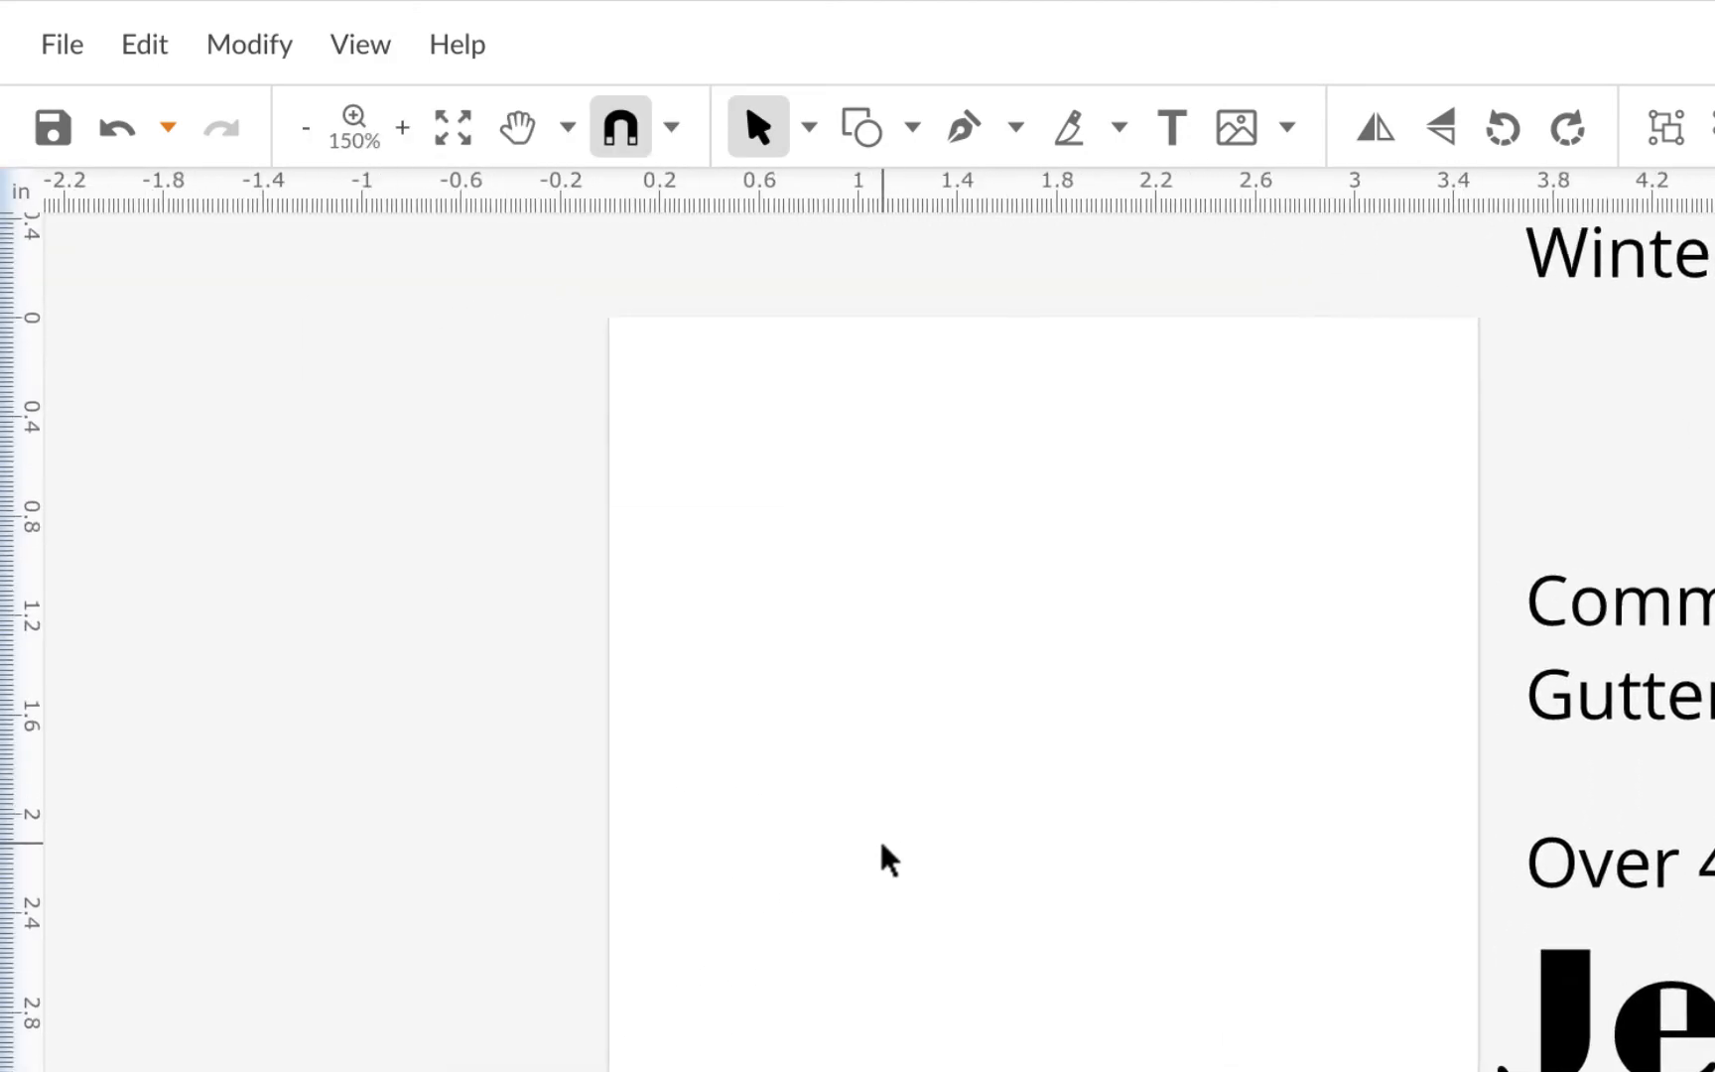
left_click_drag(1636, 303, 1049, 389)
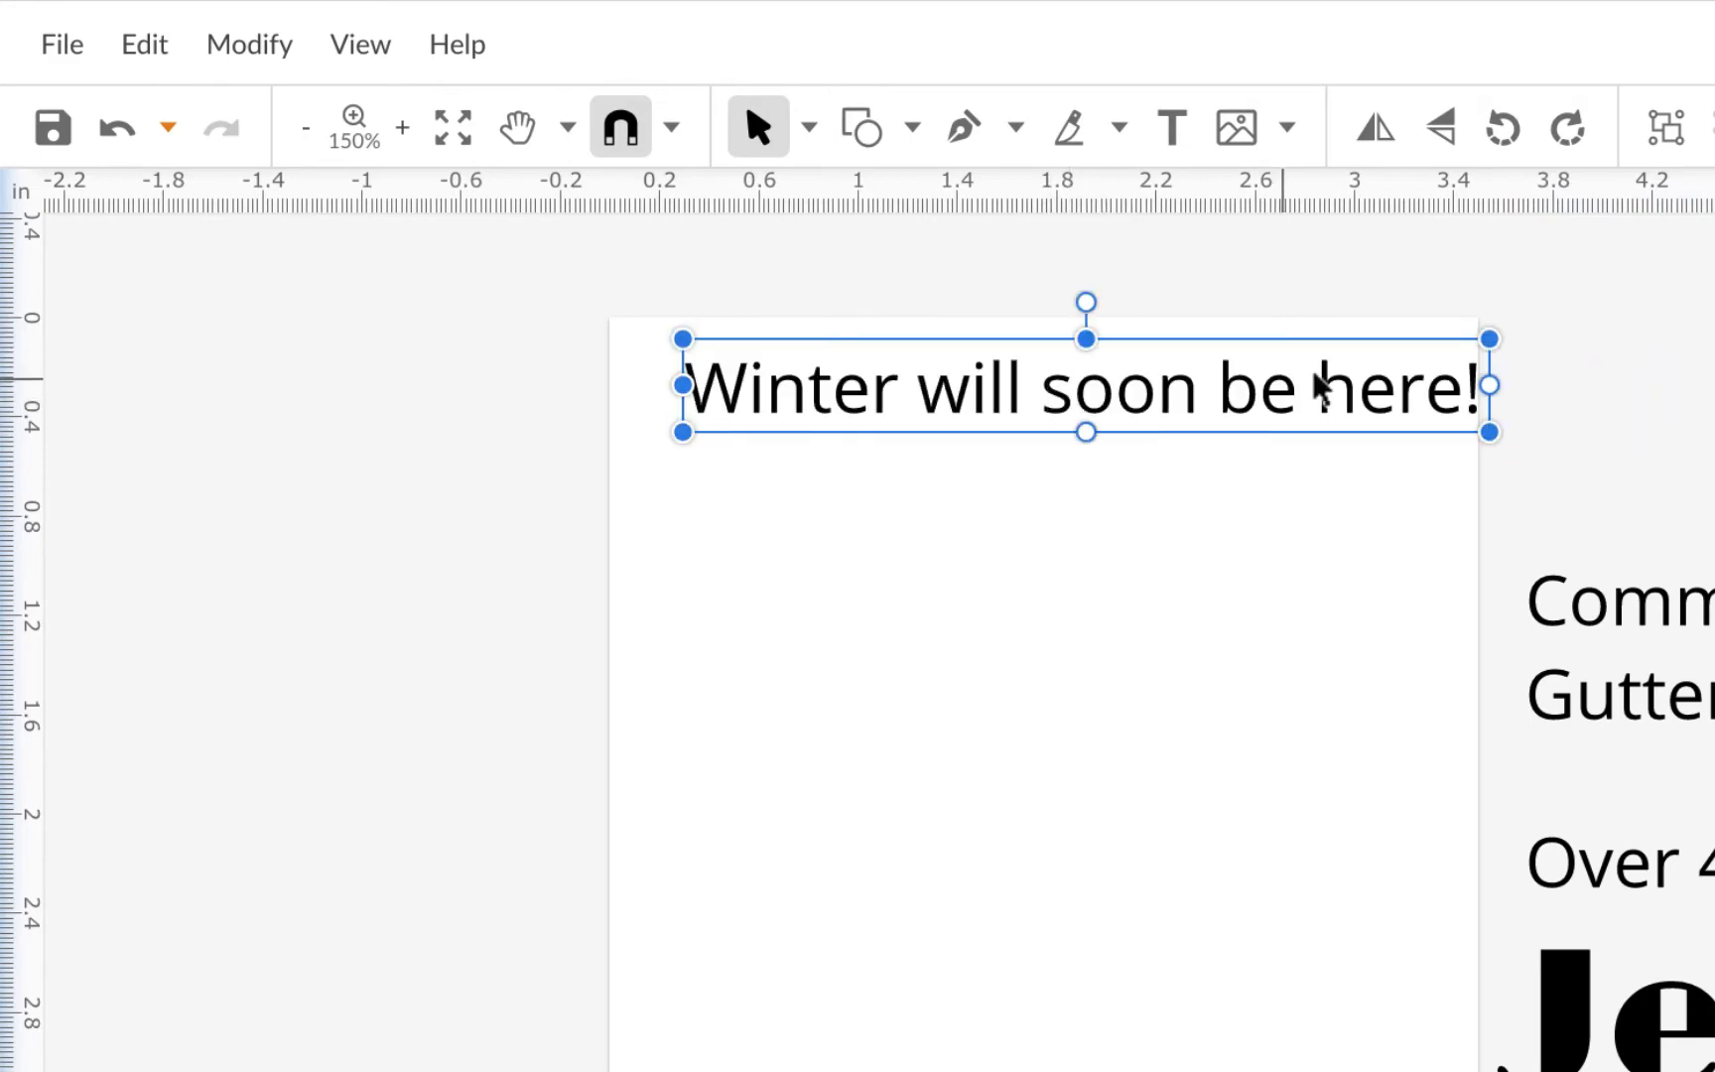
- Move the underlined roofing logo onto the page and scale it proportionally to about 3 in wide
scroll(1317, 383, "up", 3)
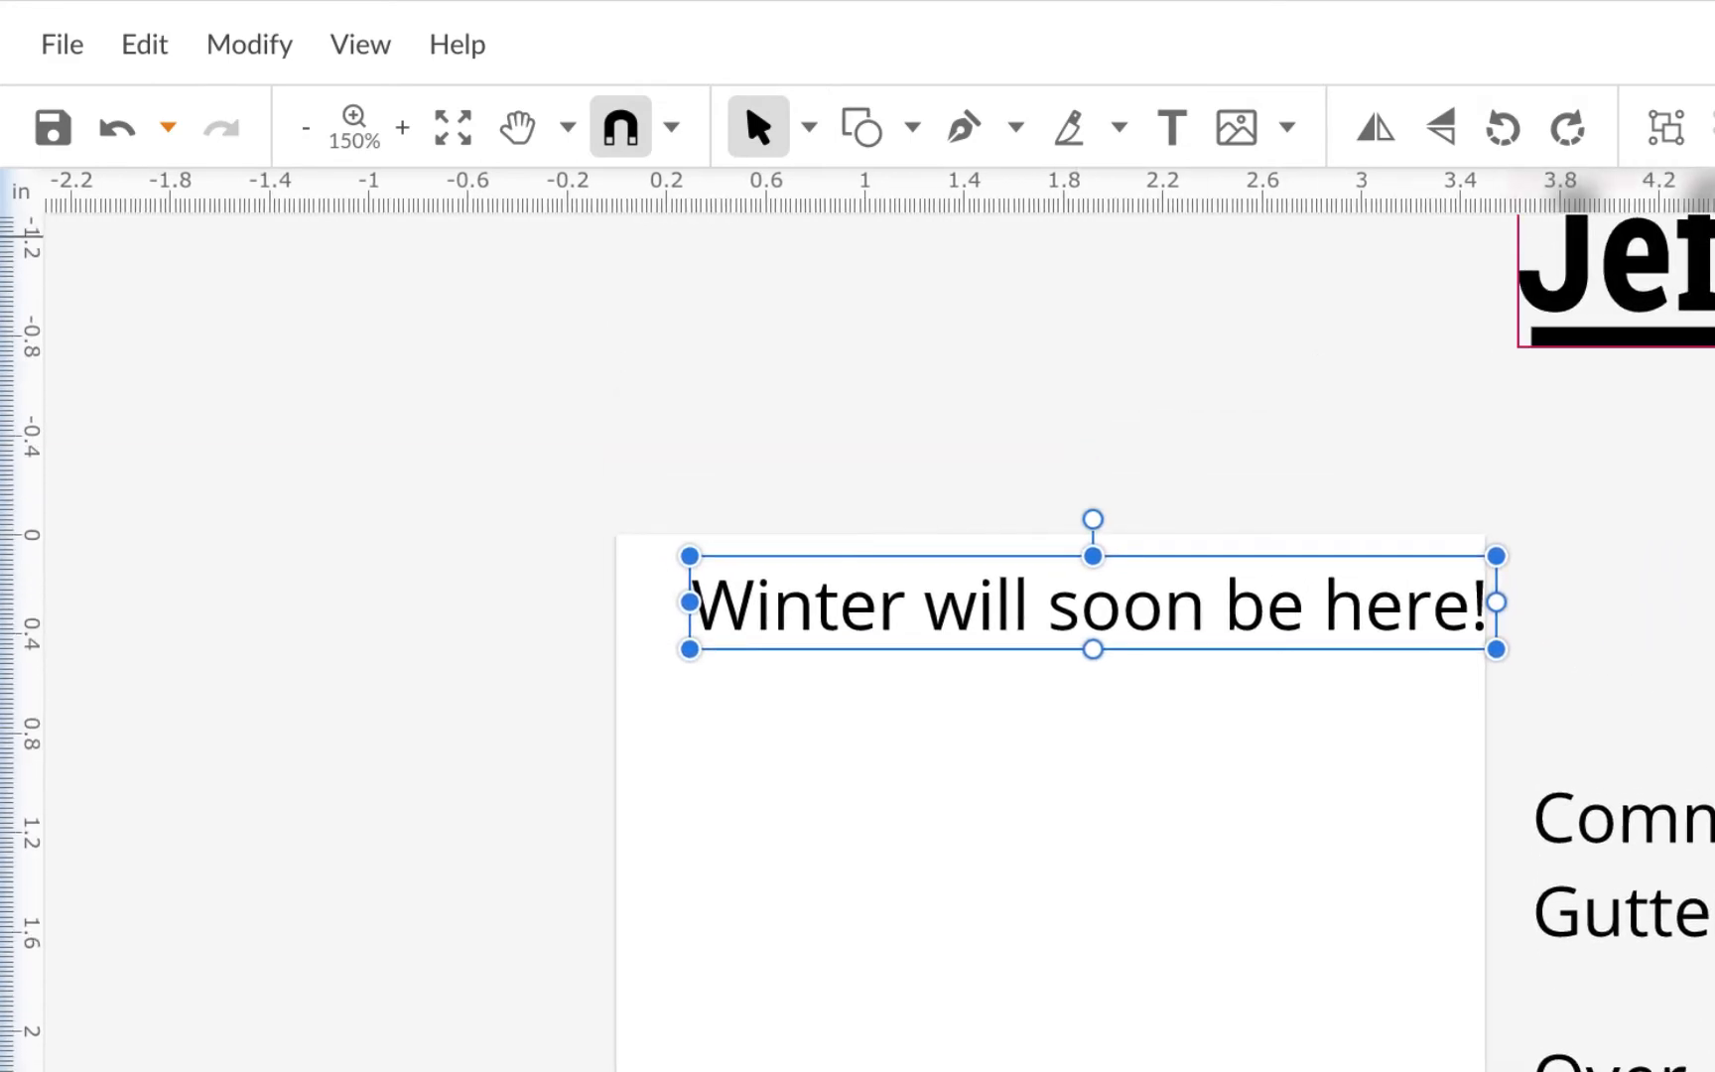
left_click_drag(1637, 263, 903, 996)
left_click_drag(729, 751, 732, 754)
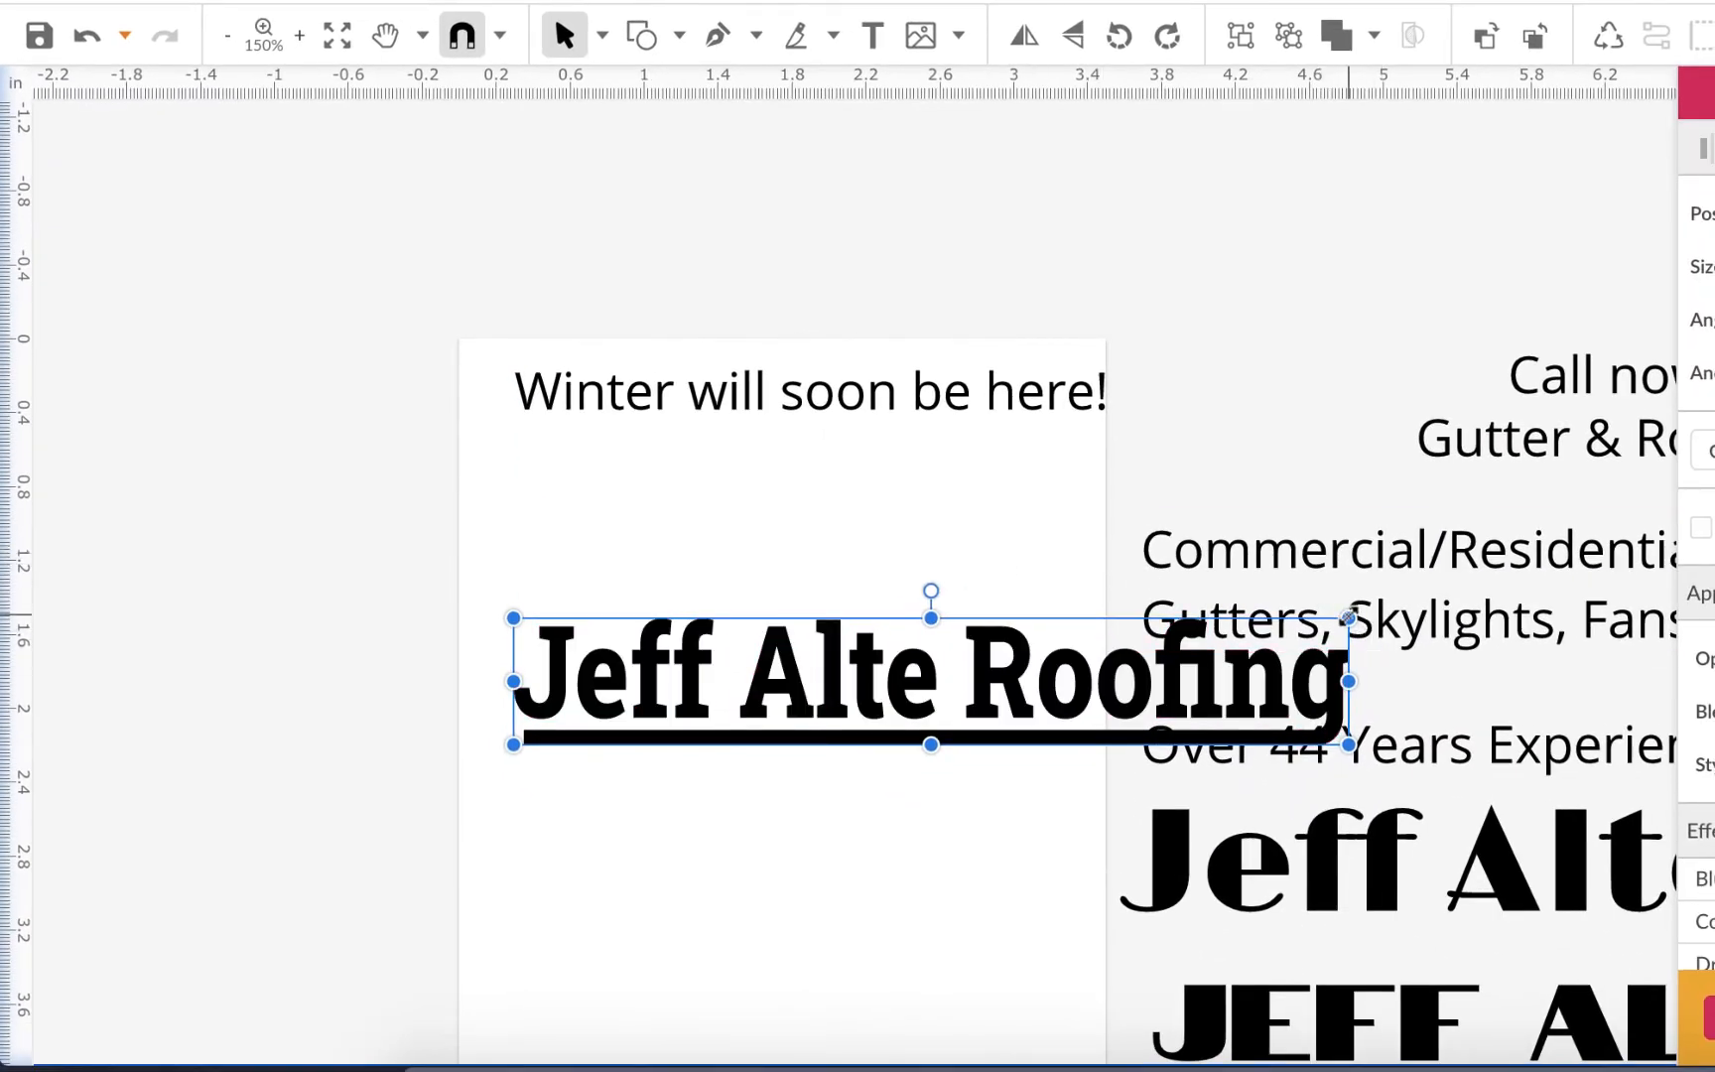
left_click_drag(1346, 617, 1076, 731)
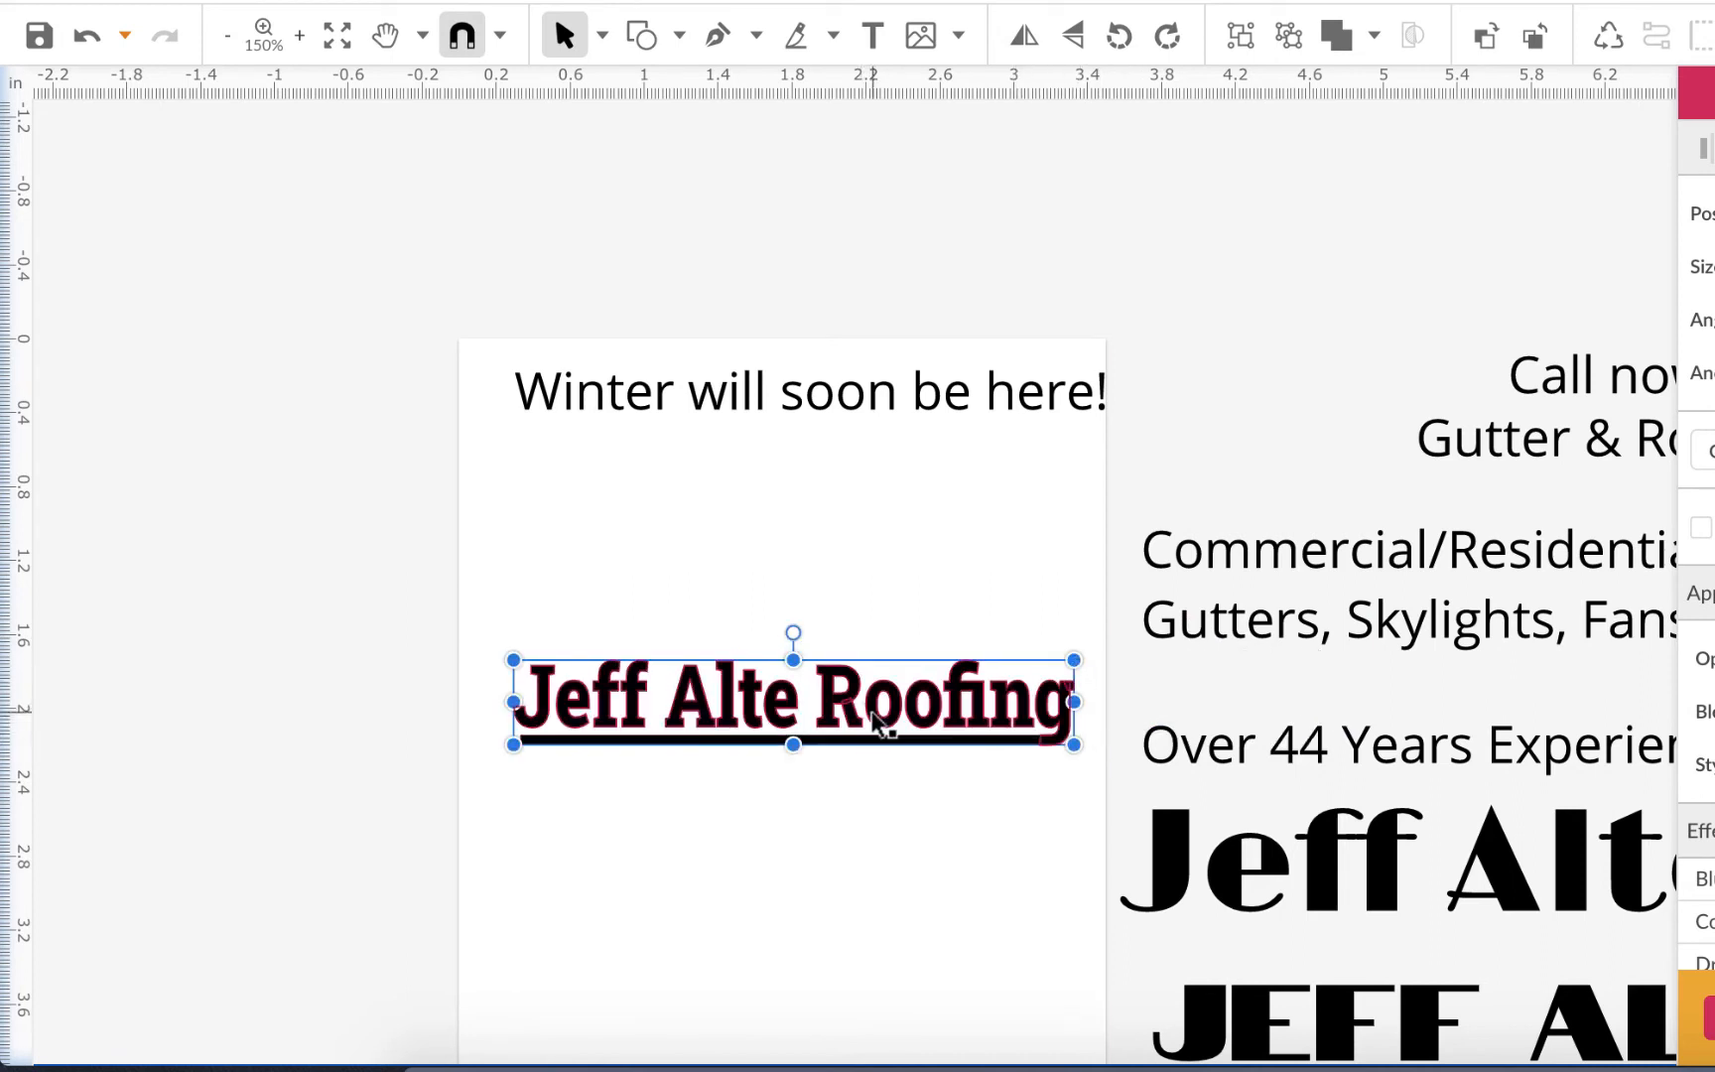
- Shift the logo slightly lower and reposition the "Winter will soon be here!" headline within the page edges
left_click_drag(875, 722, 875, 756)
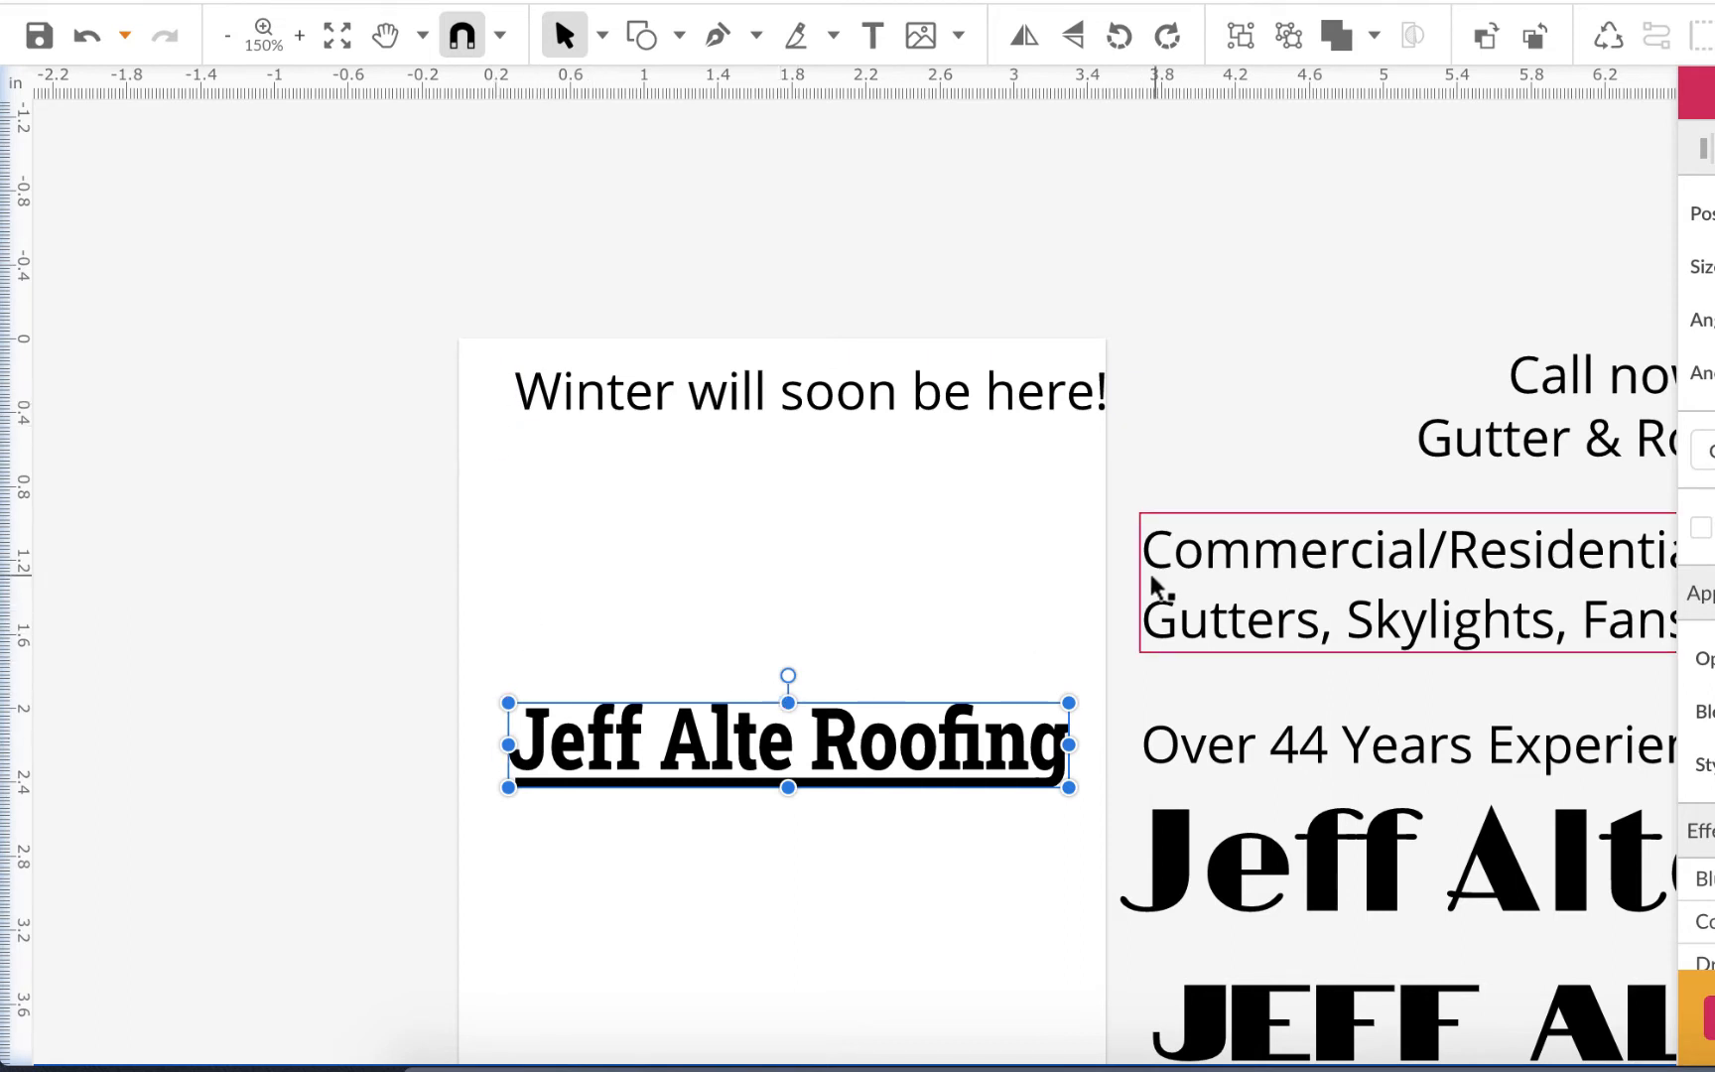
left_click(1136, 445)
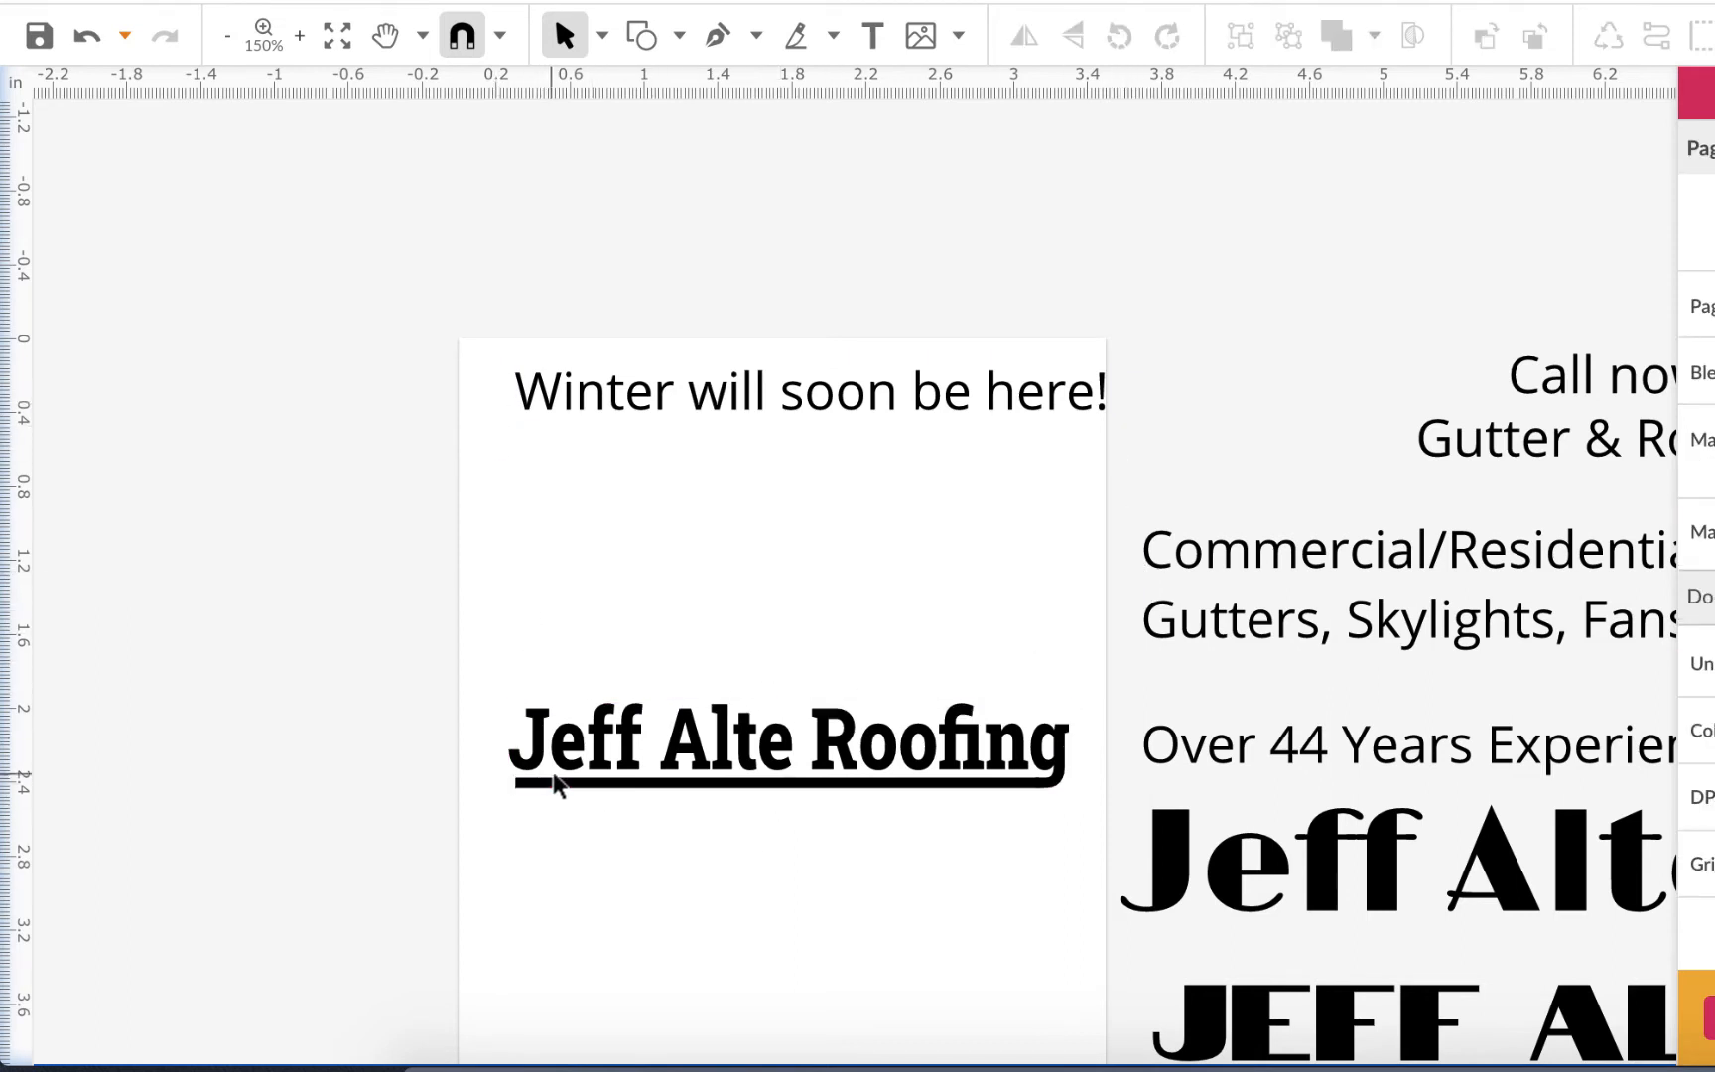
mouse_move(833, 397)
left_mouse_down()
mouse_move(789, 409)
mouse_move(812, 407)
left_mouse_up()
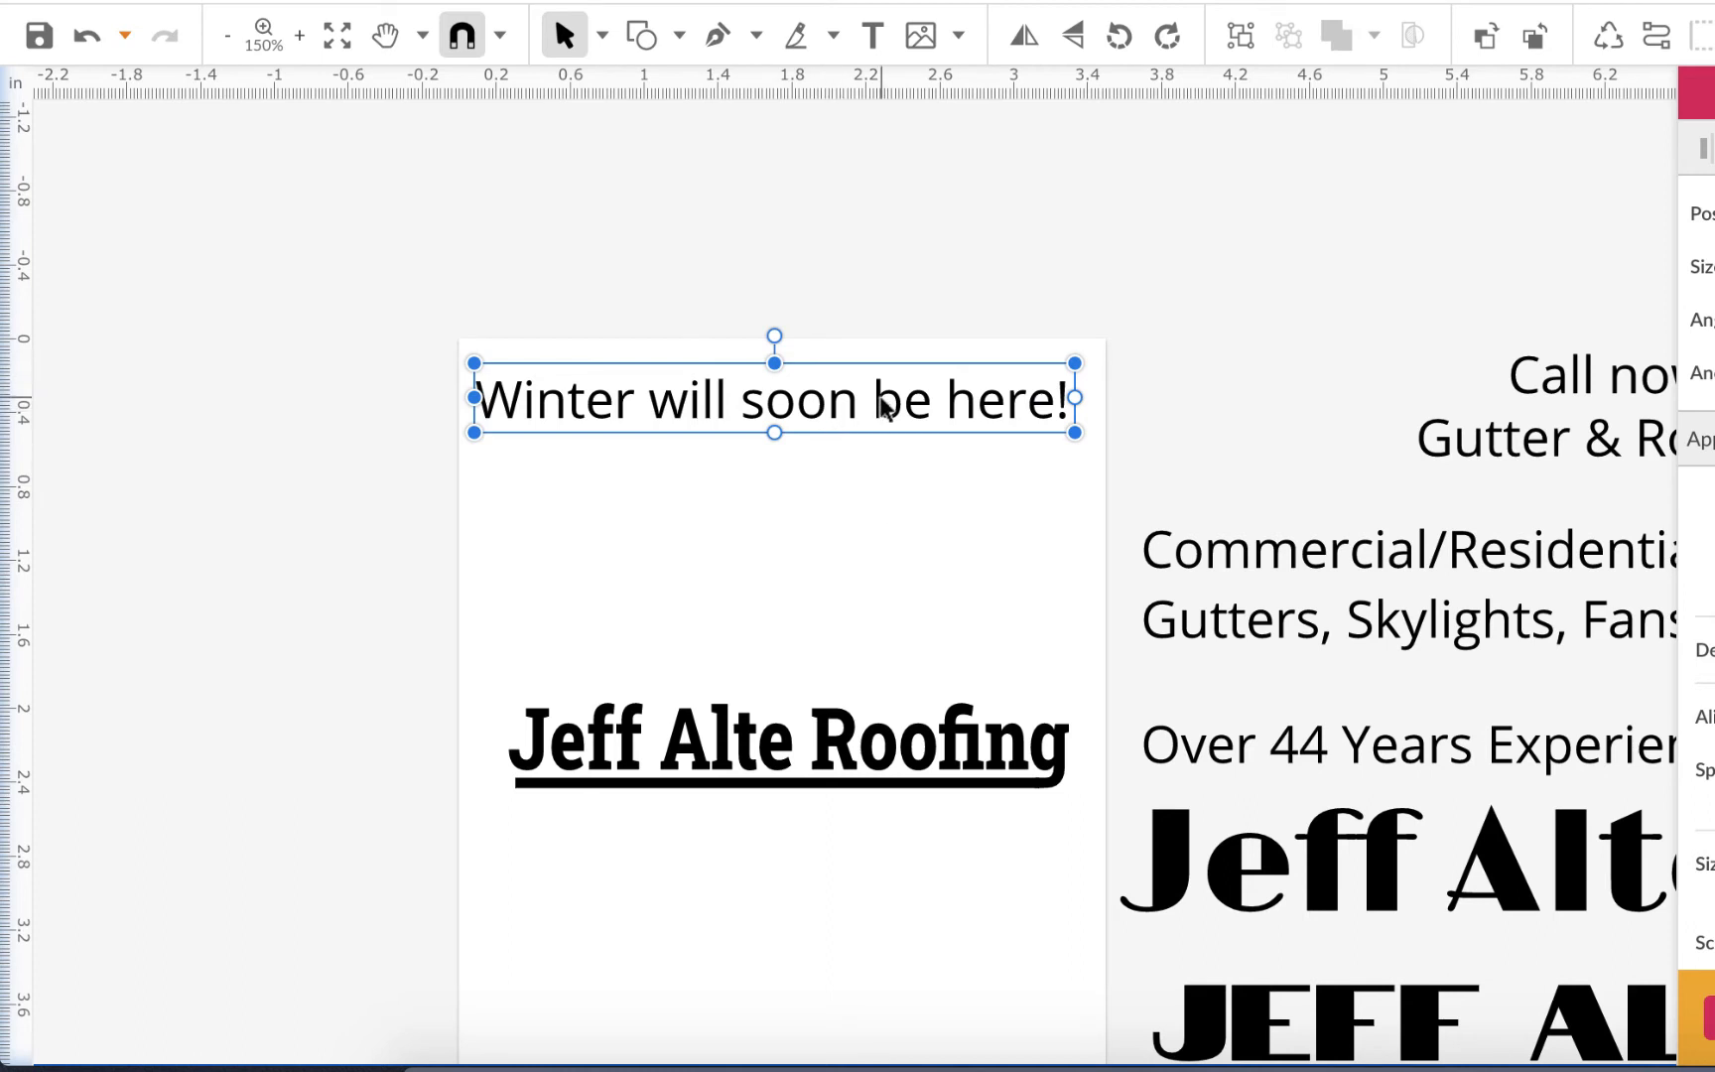
mouse_move(882, 407)
left_mouse_down()
mouse_move(911, 398)
mouse_move(913, 422)
left_mouse_up()
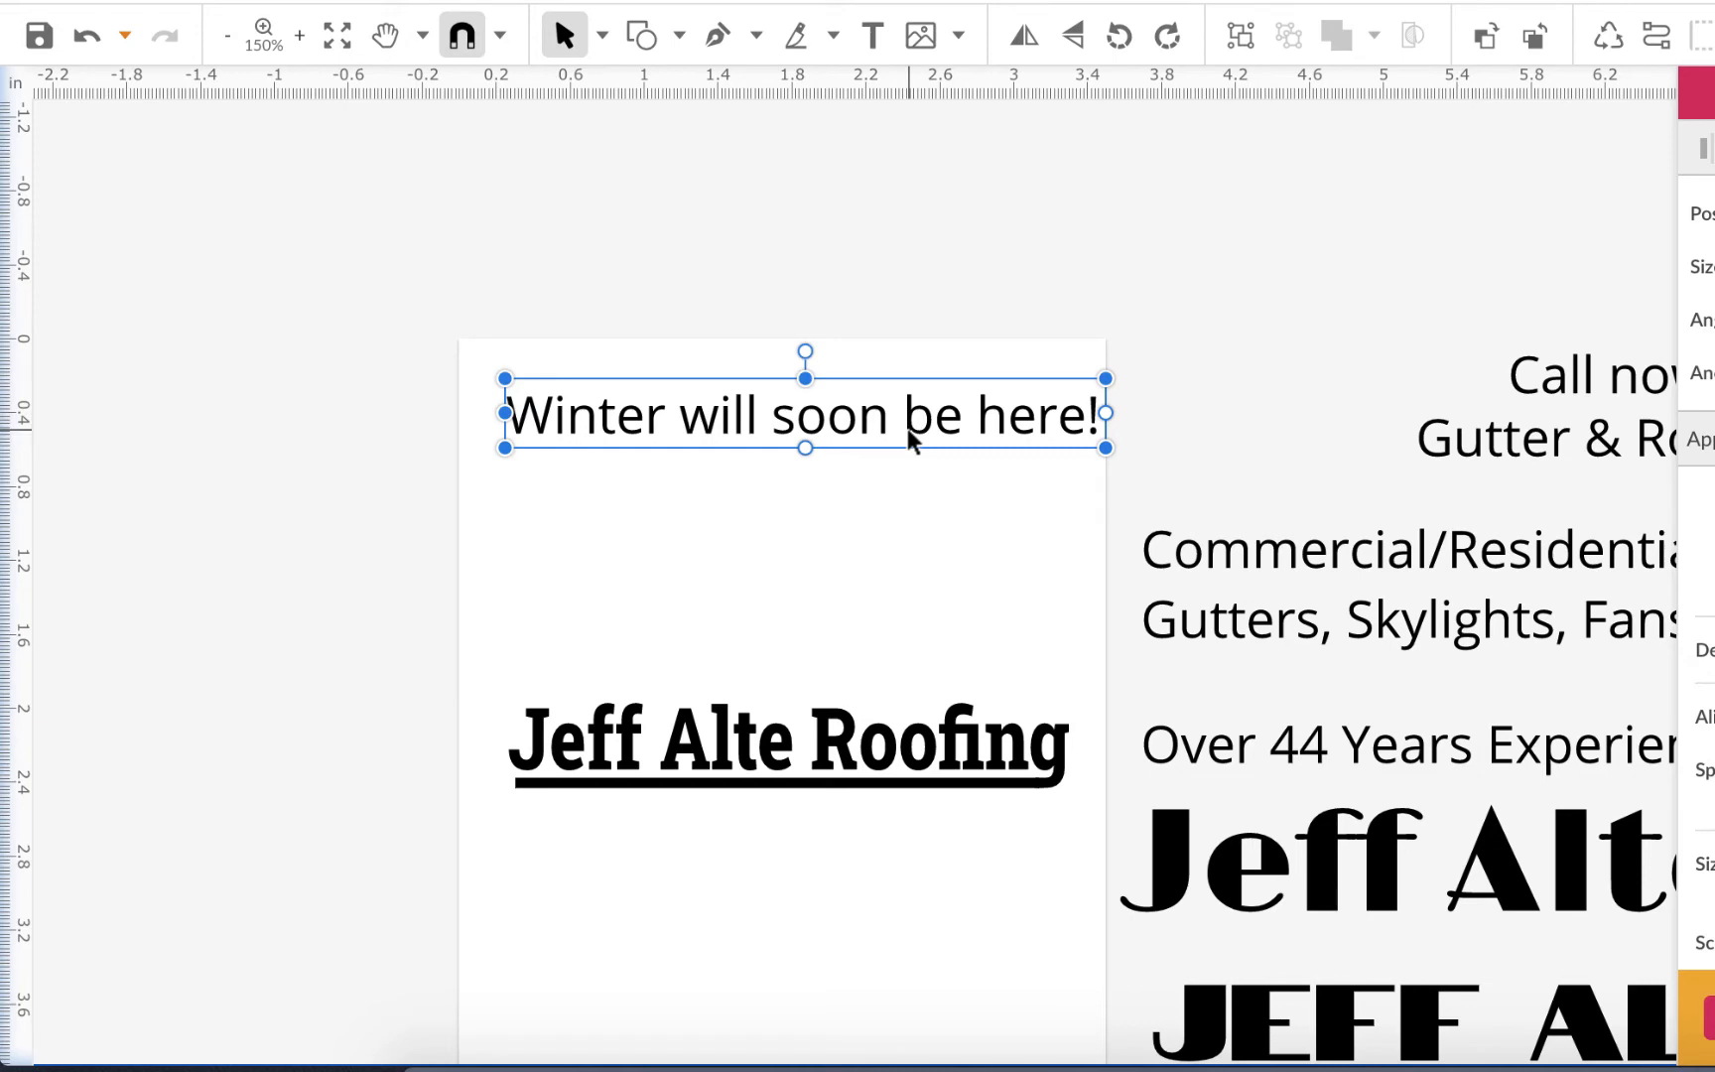
- Draw a 3.5 by 4 in rectangle from the page origin, covering the whole page
scroll(907, 430, "down", 3)
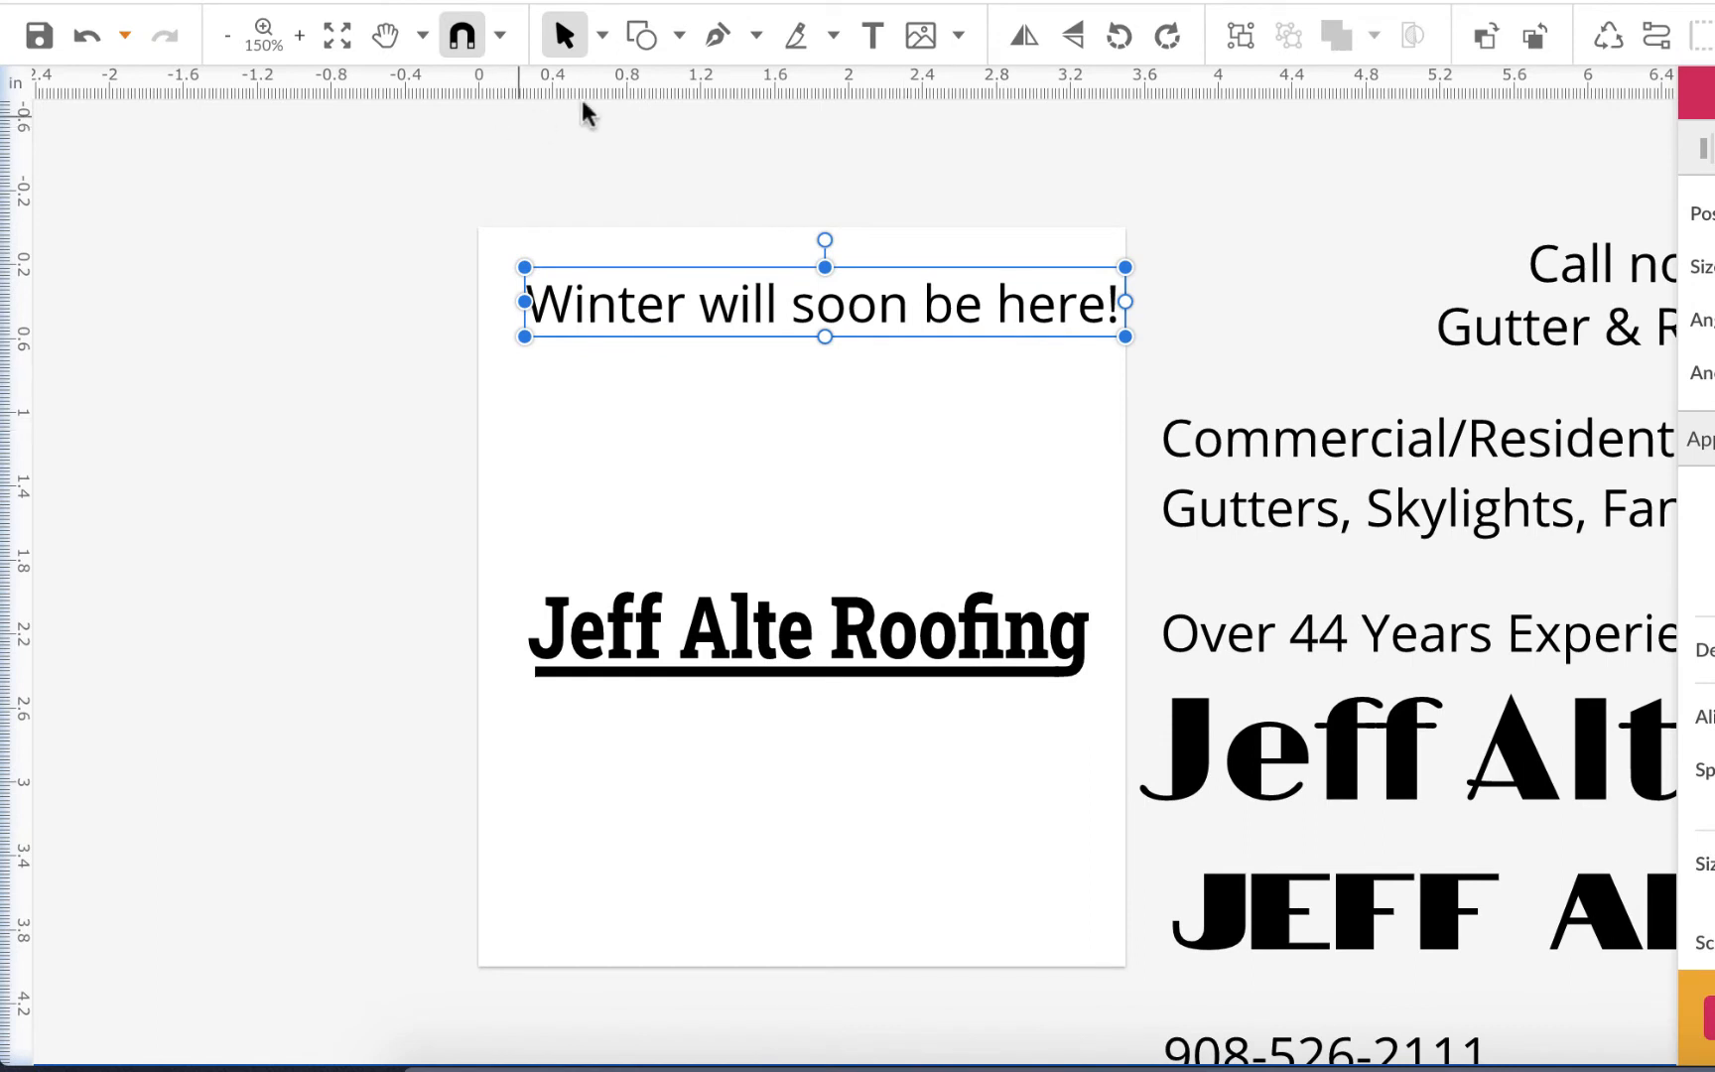
left_click(680, 119)
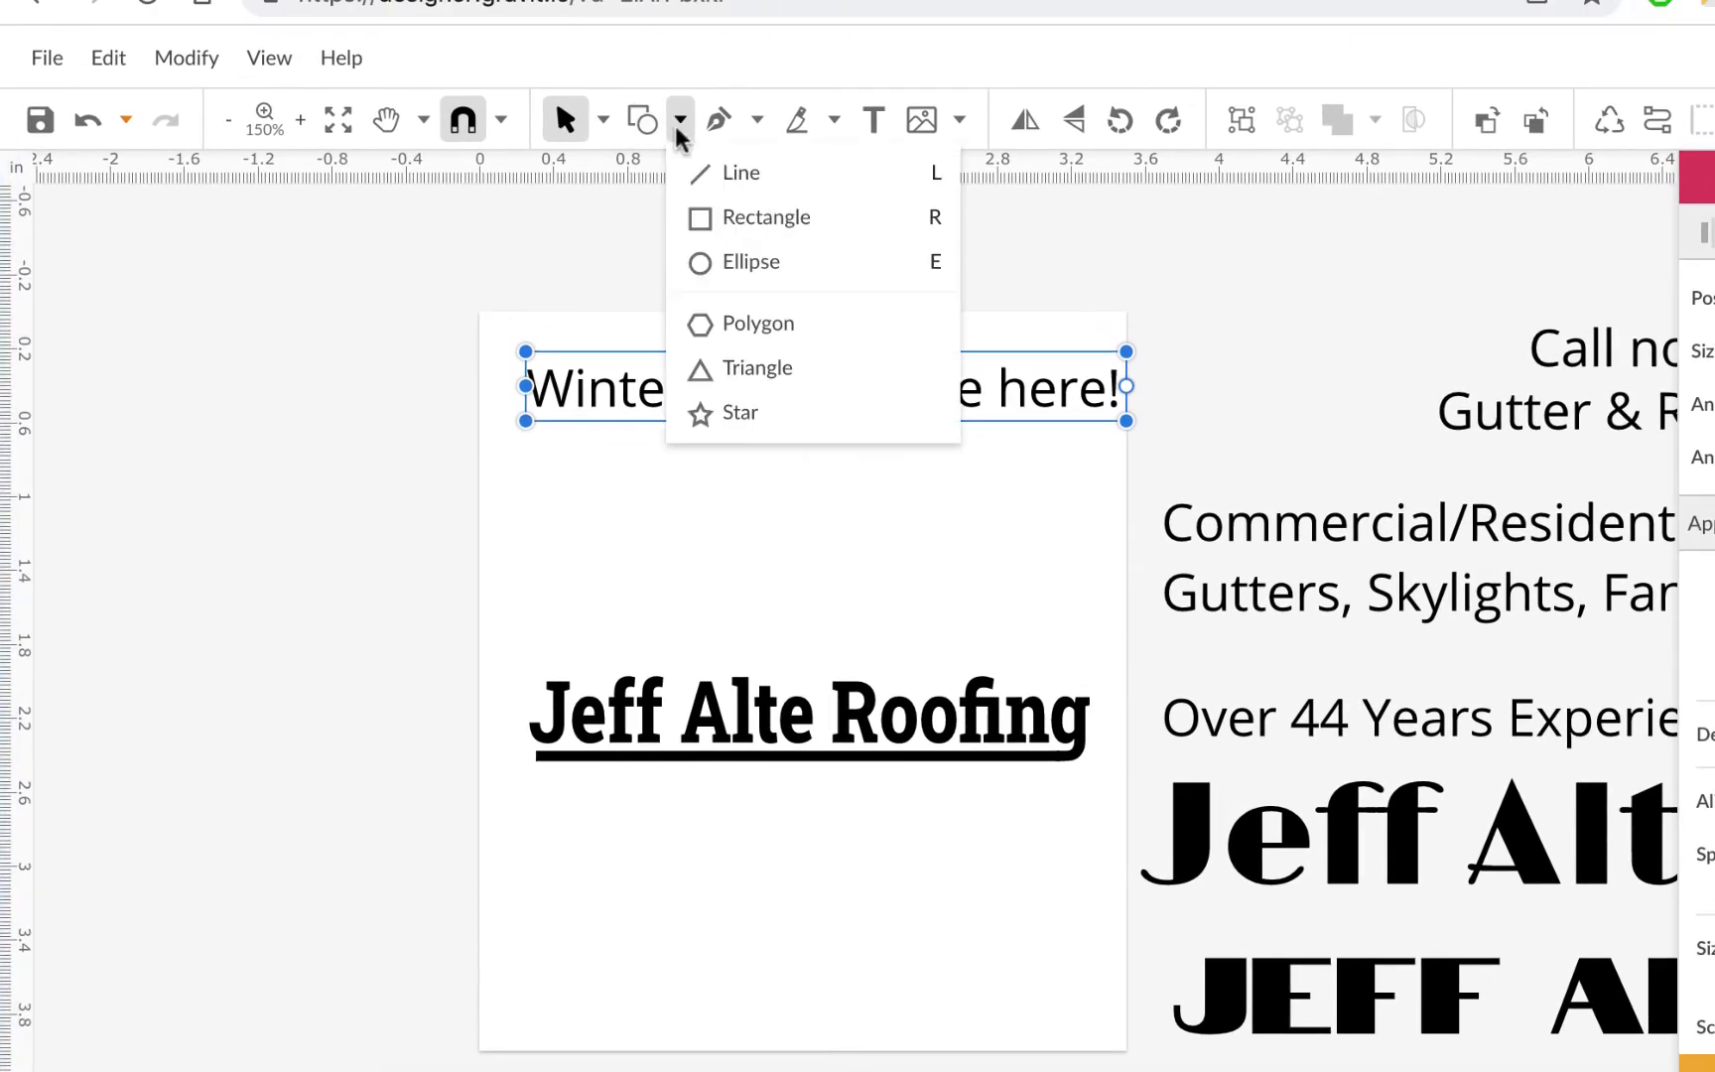
left_click(695, 216)
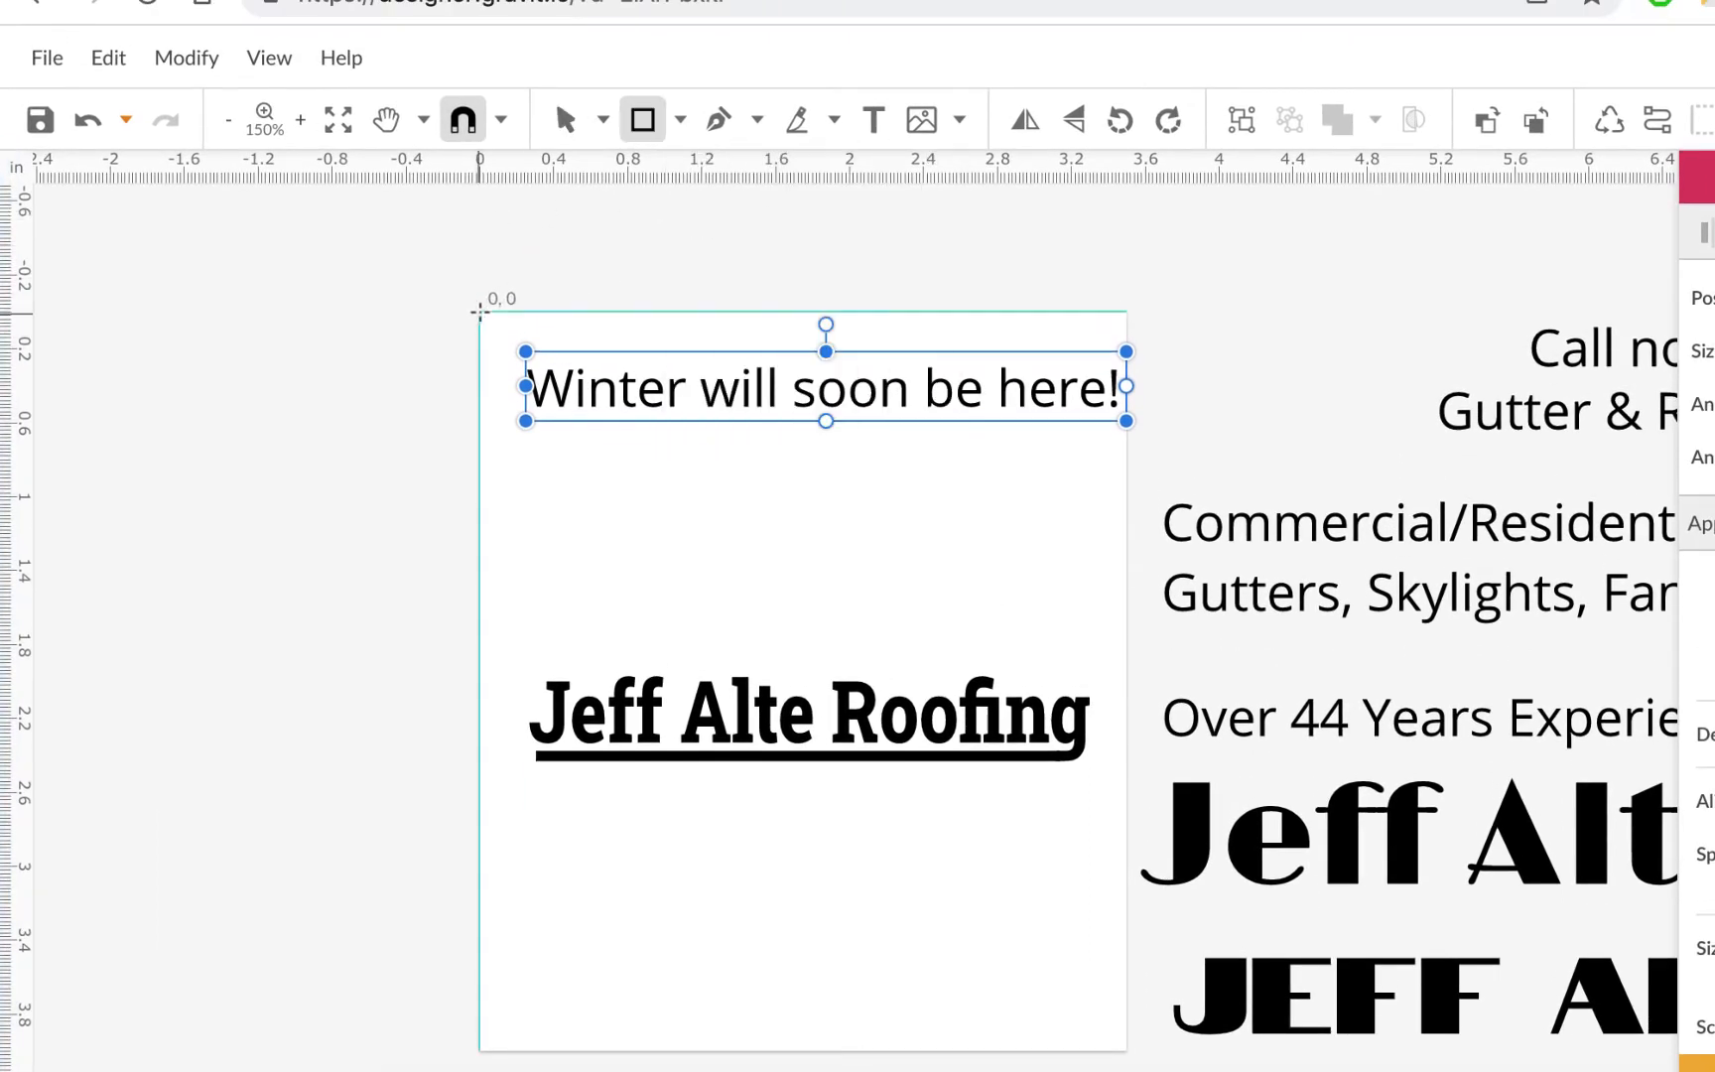
left_click_drag(479, 320, 986, 926)
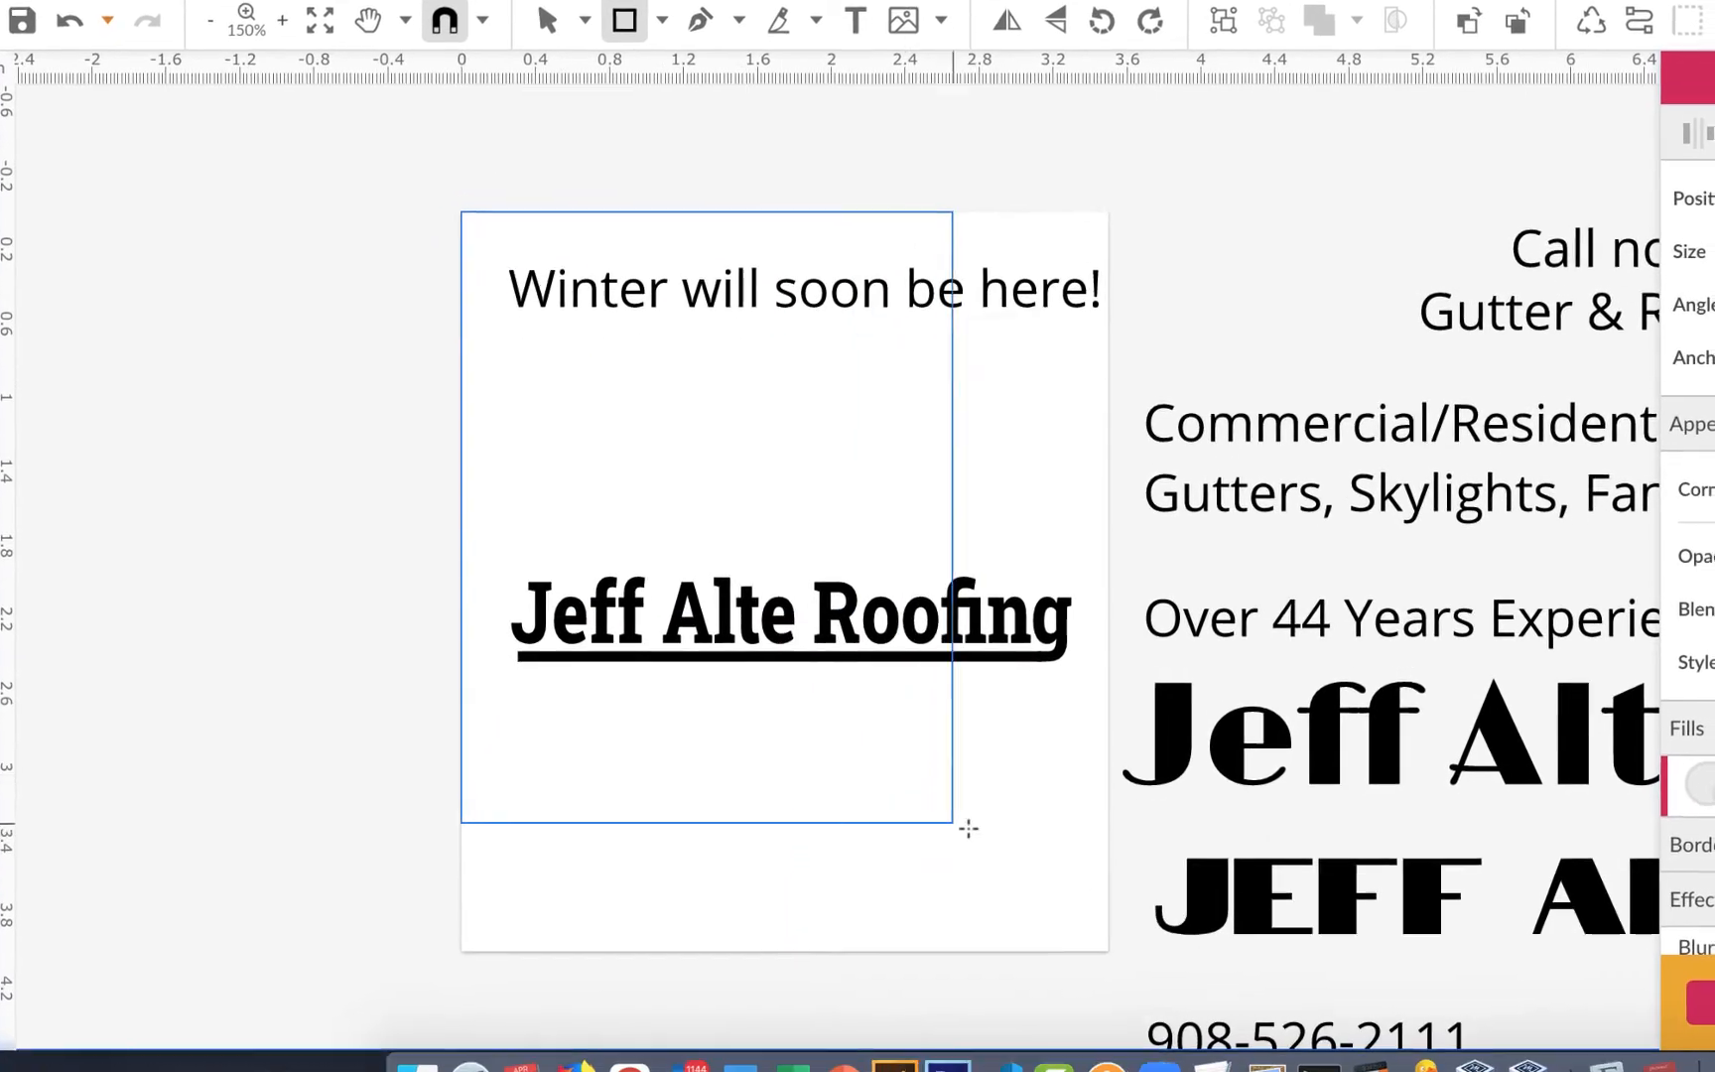
left_click_drag(968, 828, 1107, 946)
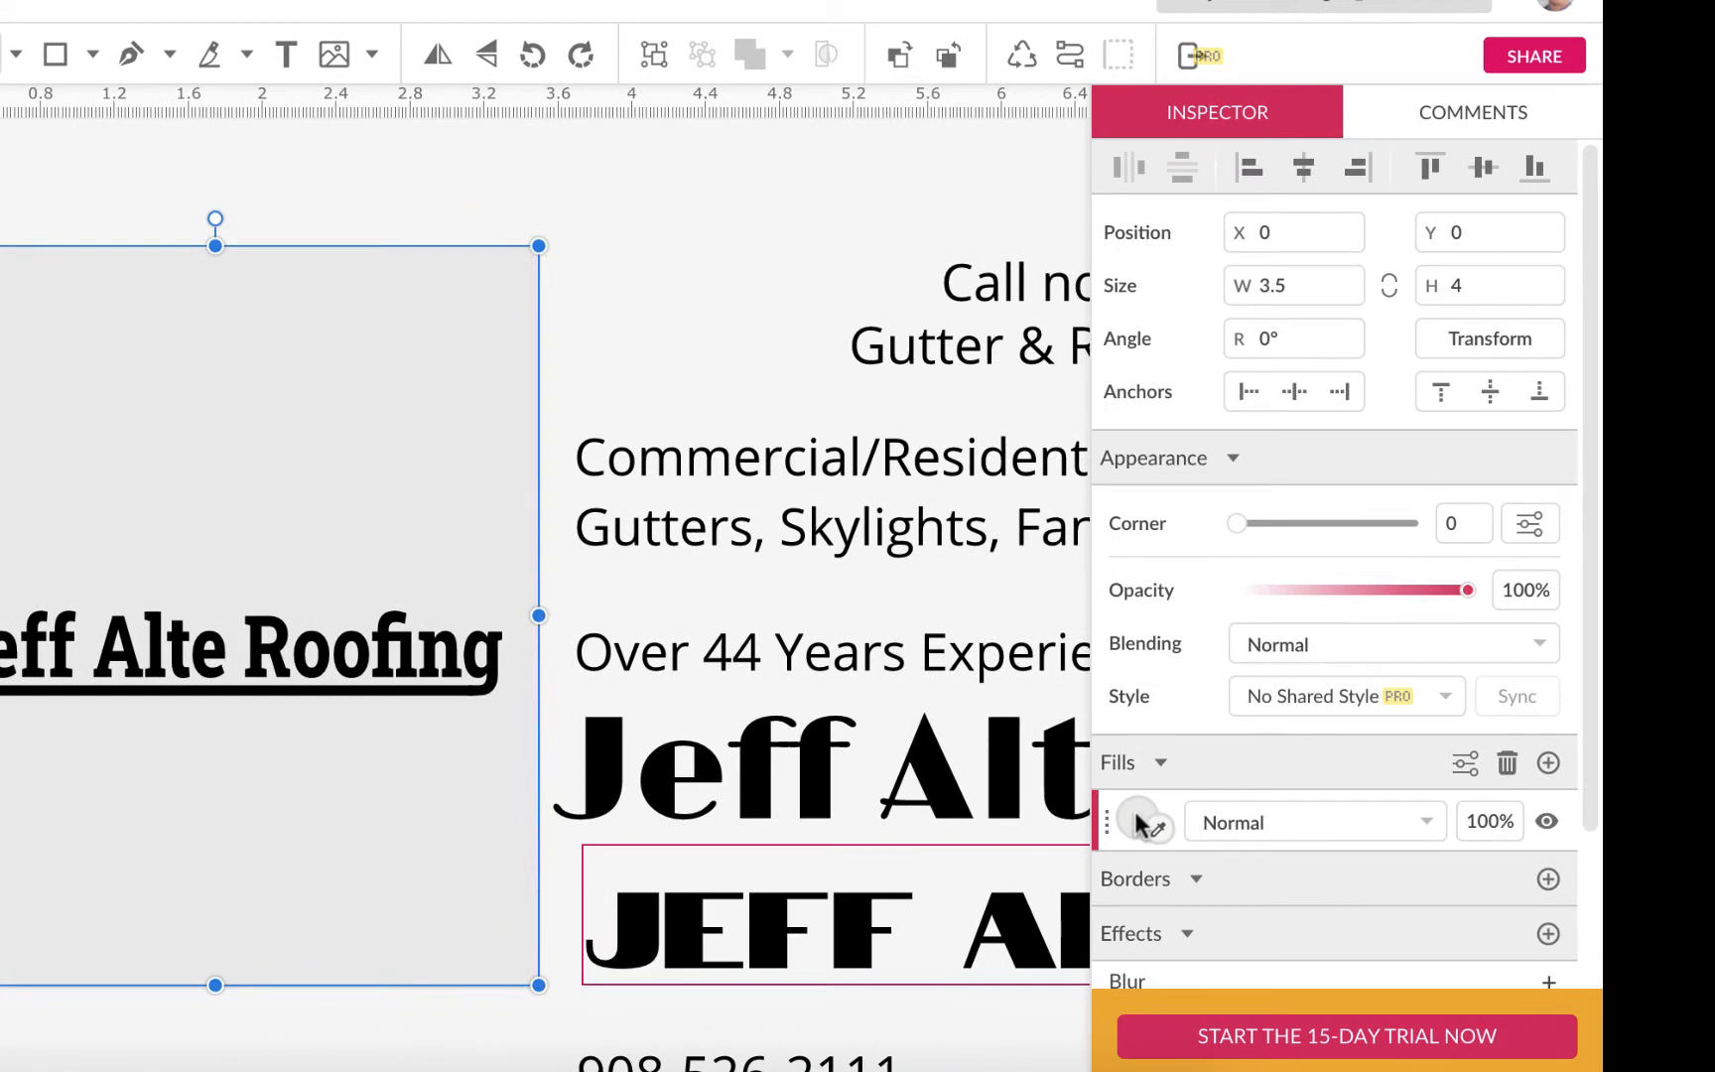
- Fill the page-sized rectangle with a very pale lavender blue
left_click(1137, 821)
left_click(1325, 519)
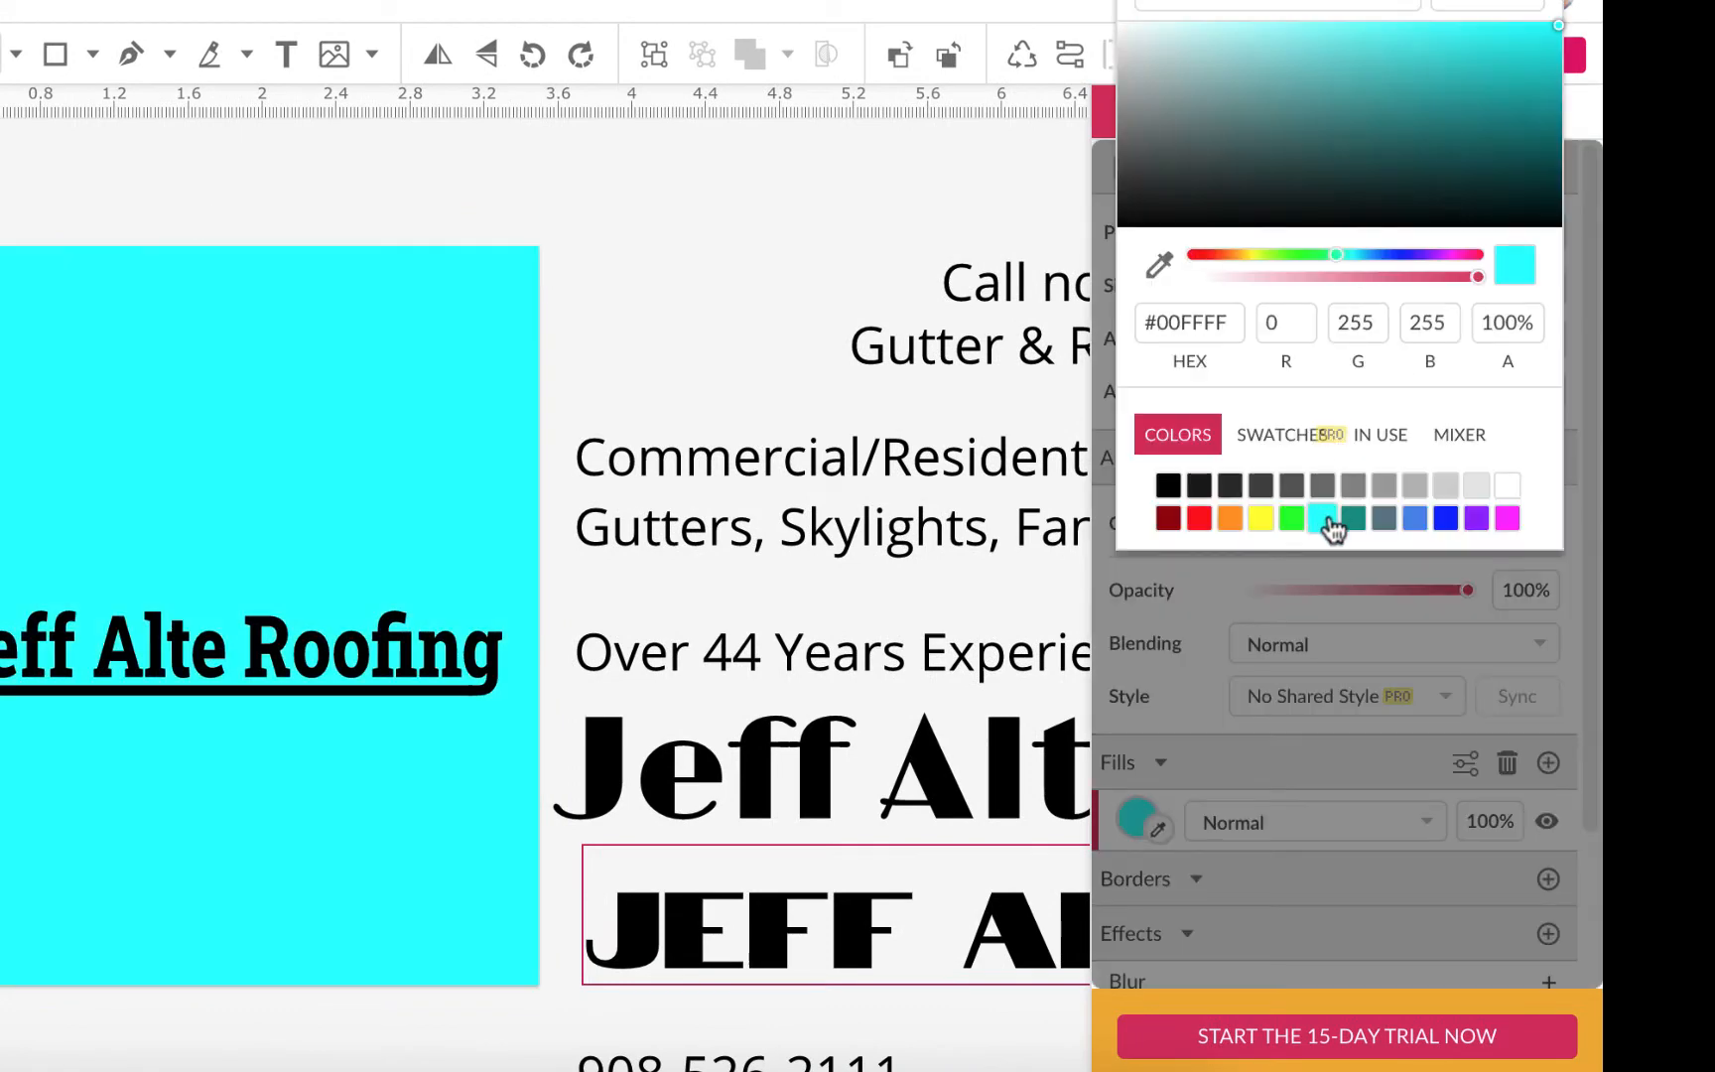
left_click(1372, 254)
left_click(1281, 25)
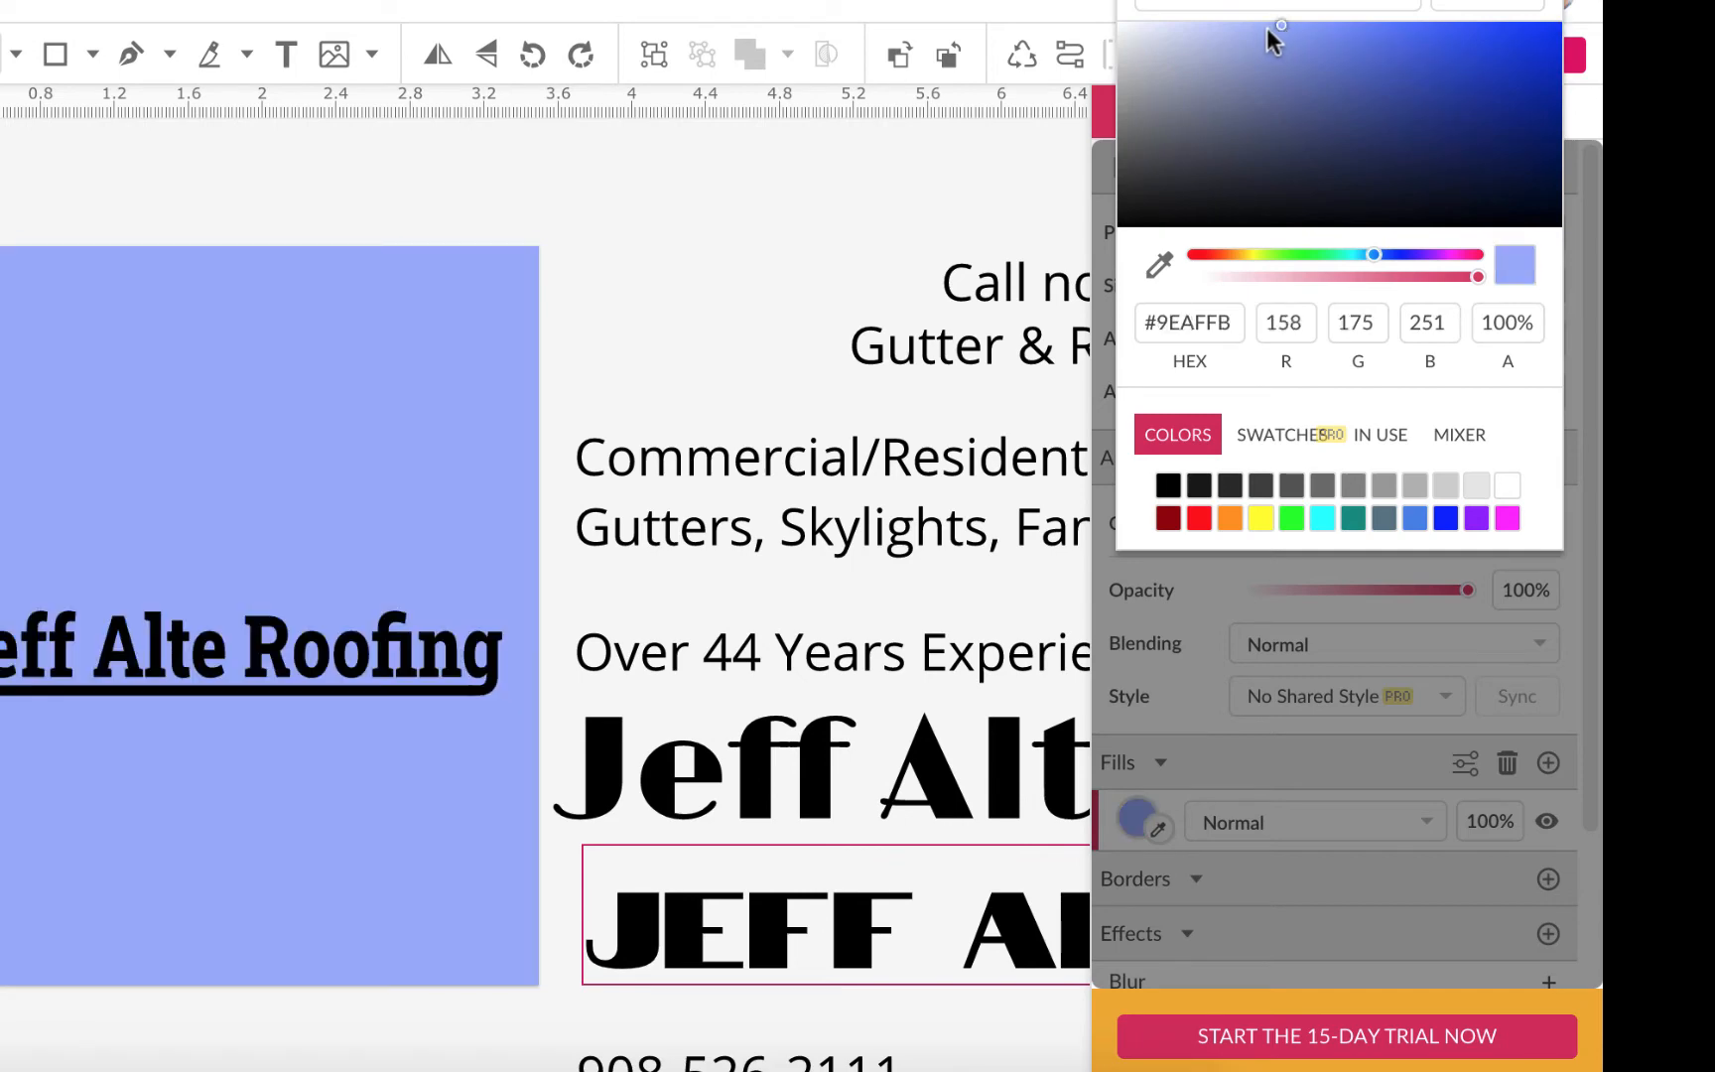
left_click(1243, 28)
left_click(1230, 28)
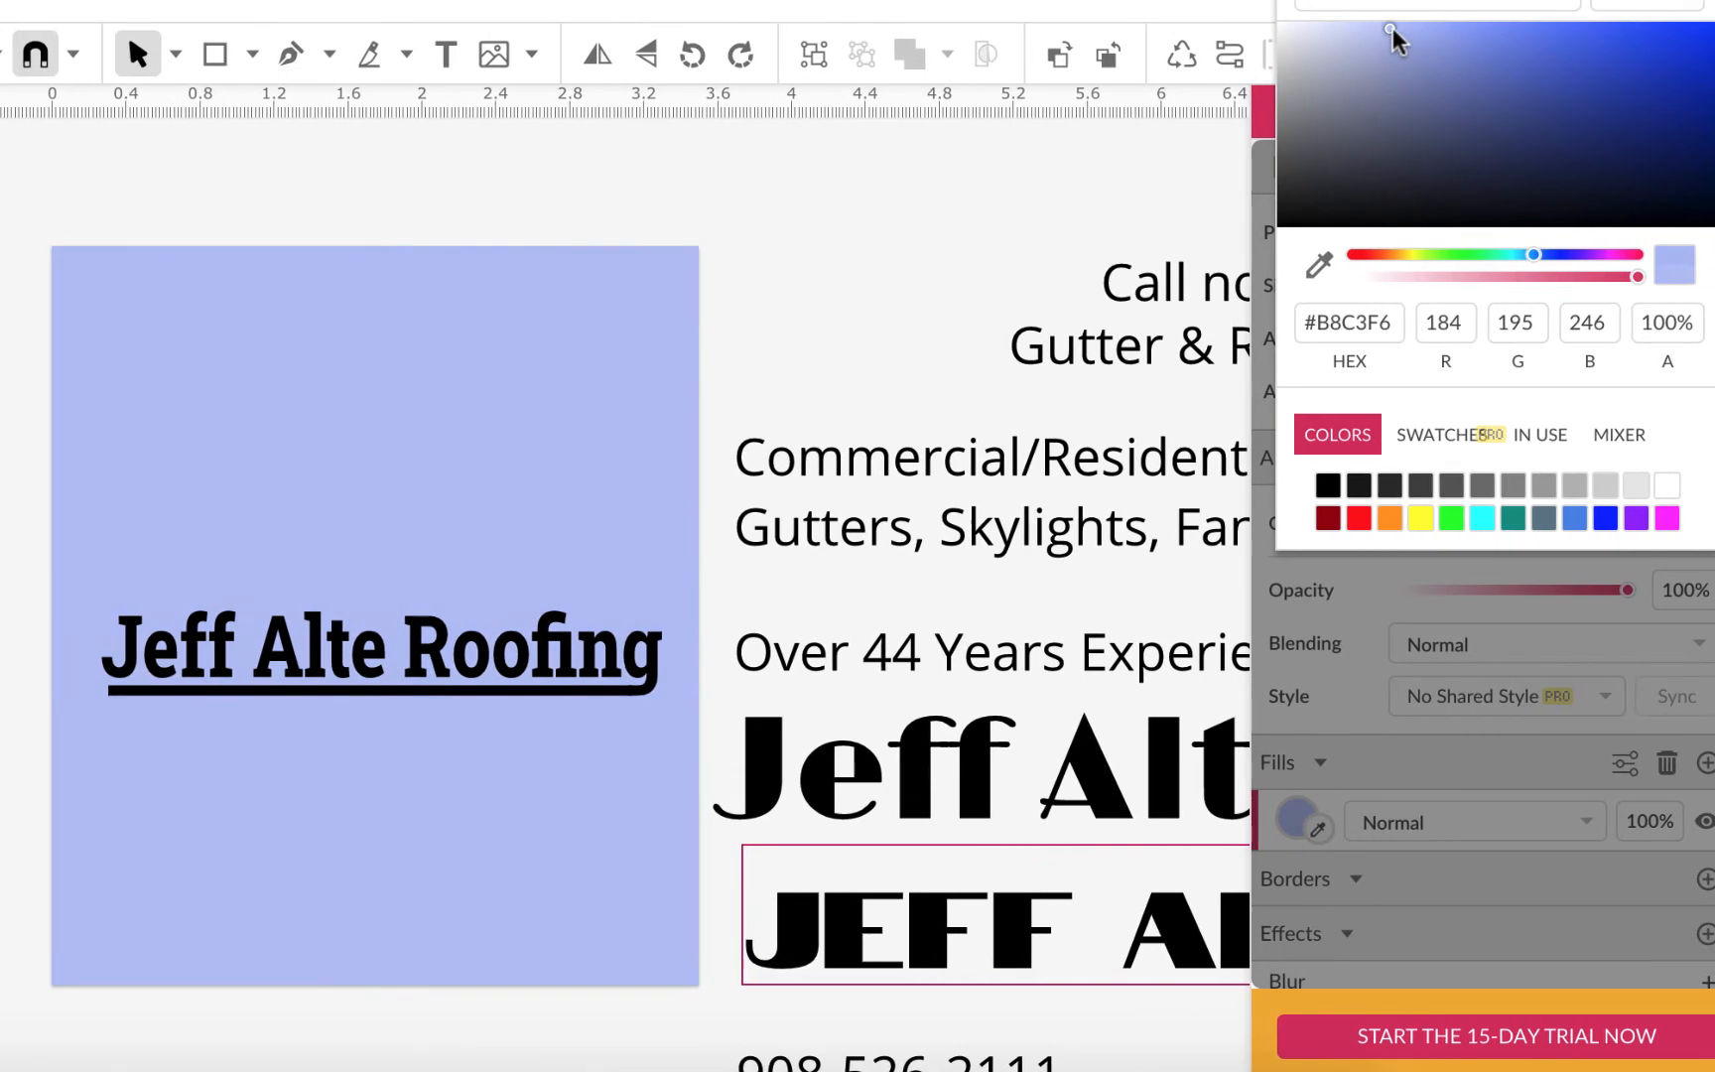
left_click_drag(1389, 29, 1325, 25)
left_click(835, 273)
left_click(667, 323)
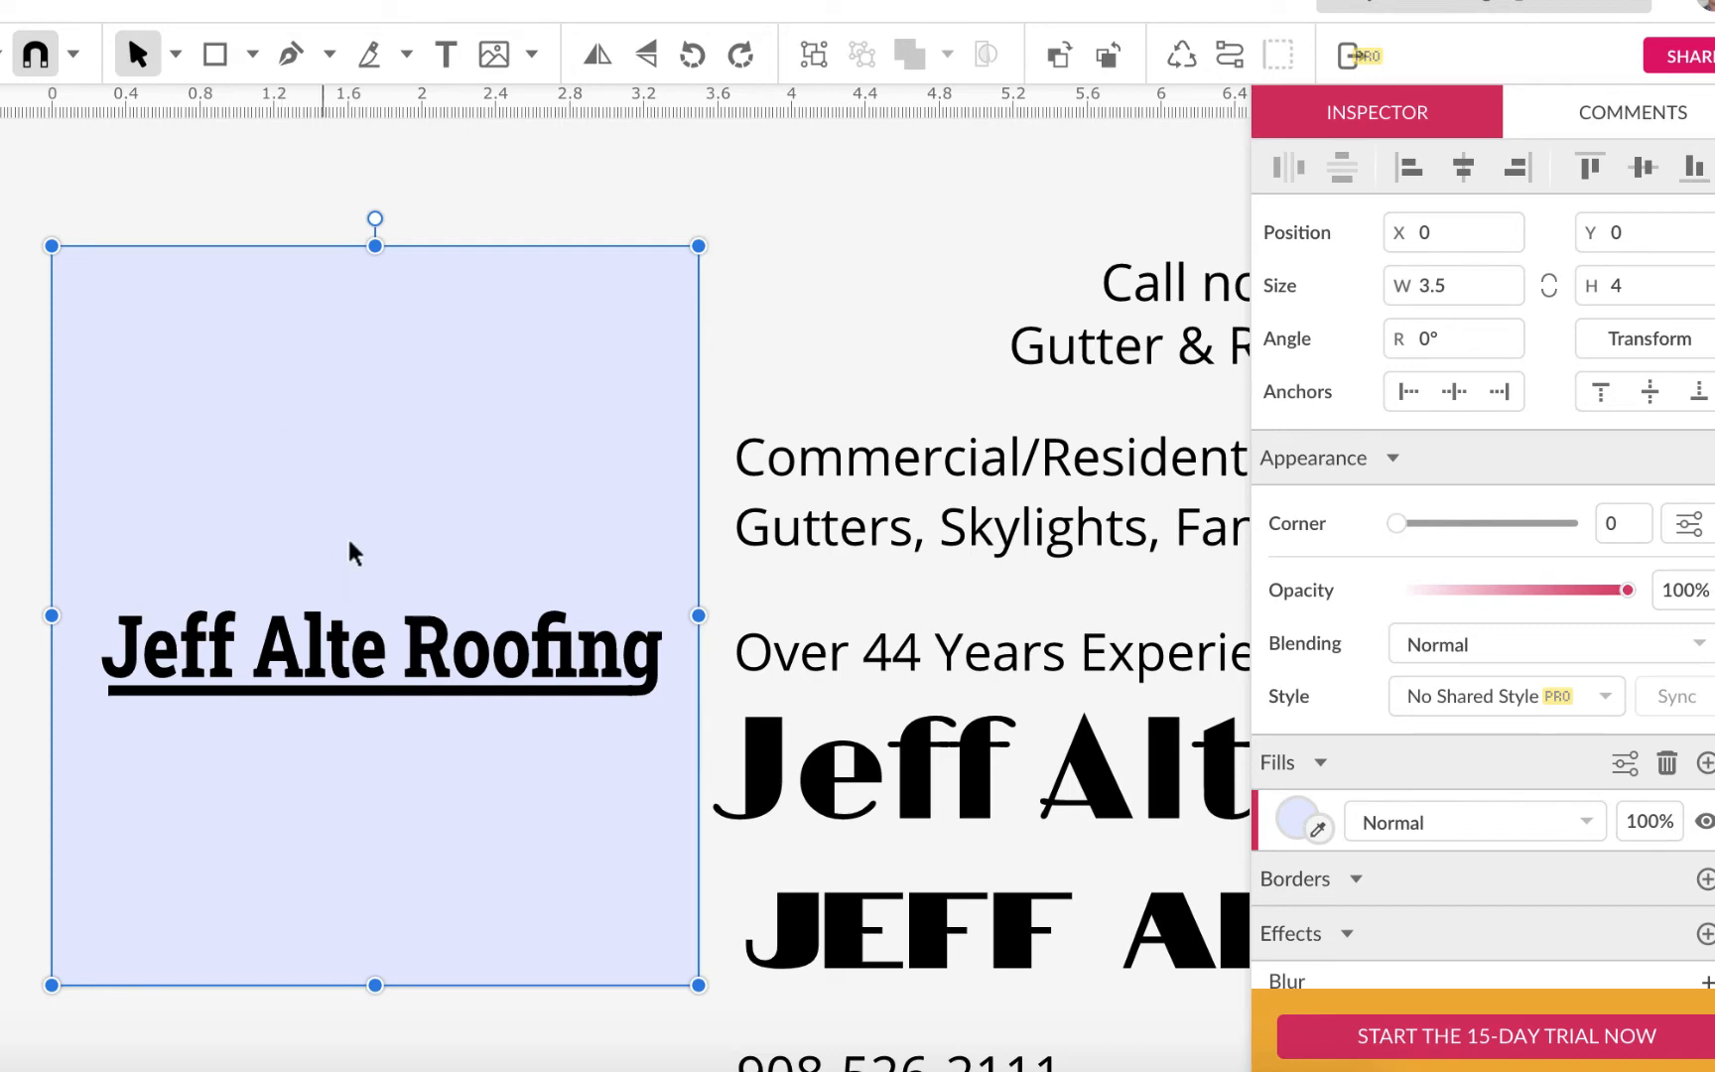
- Show the Layers panel, then send the background rectangle behind the page's text and logo and lock it
left_click(19, 4)
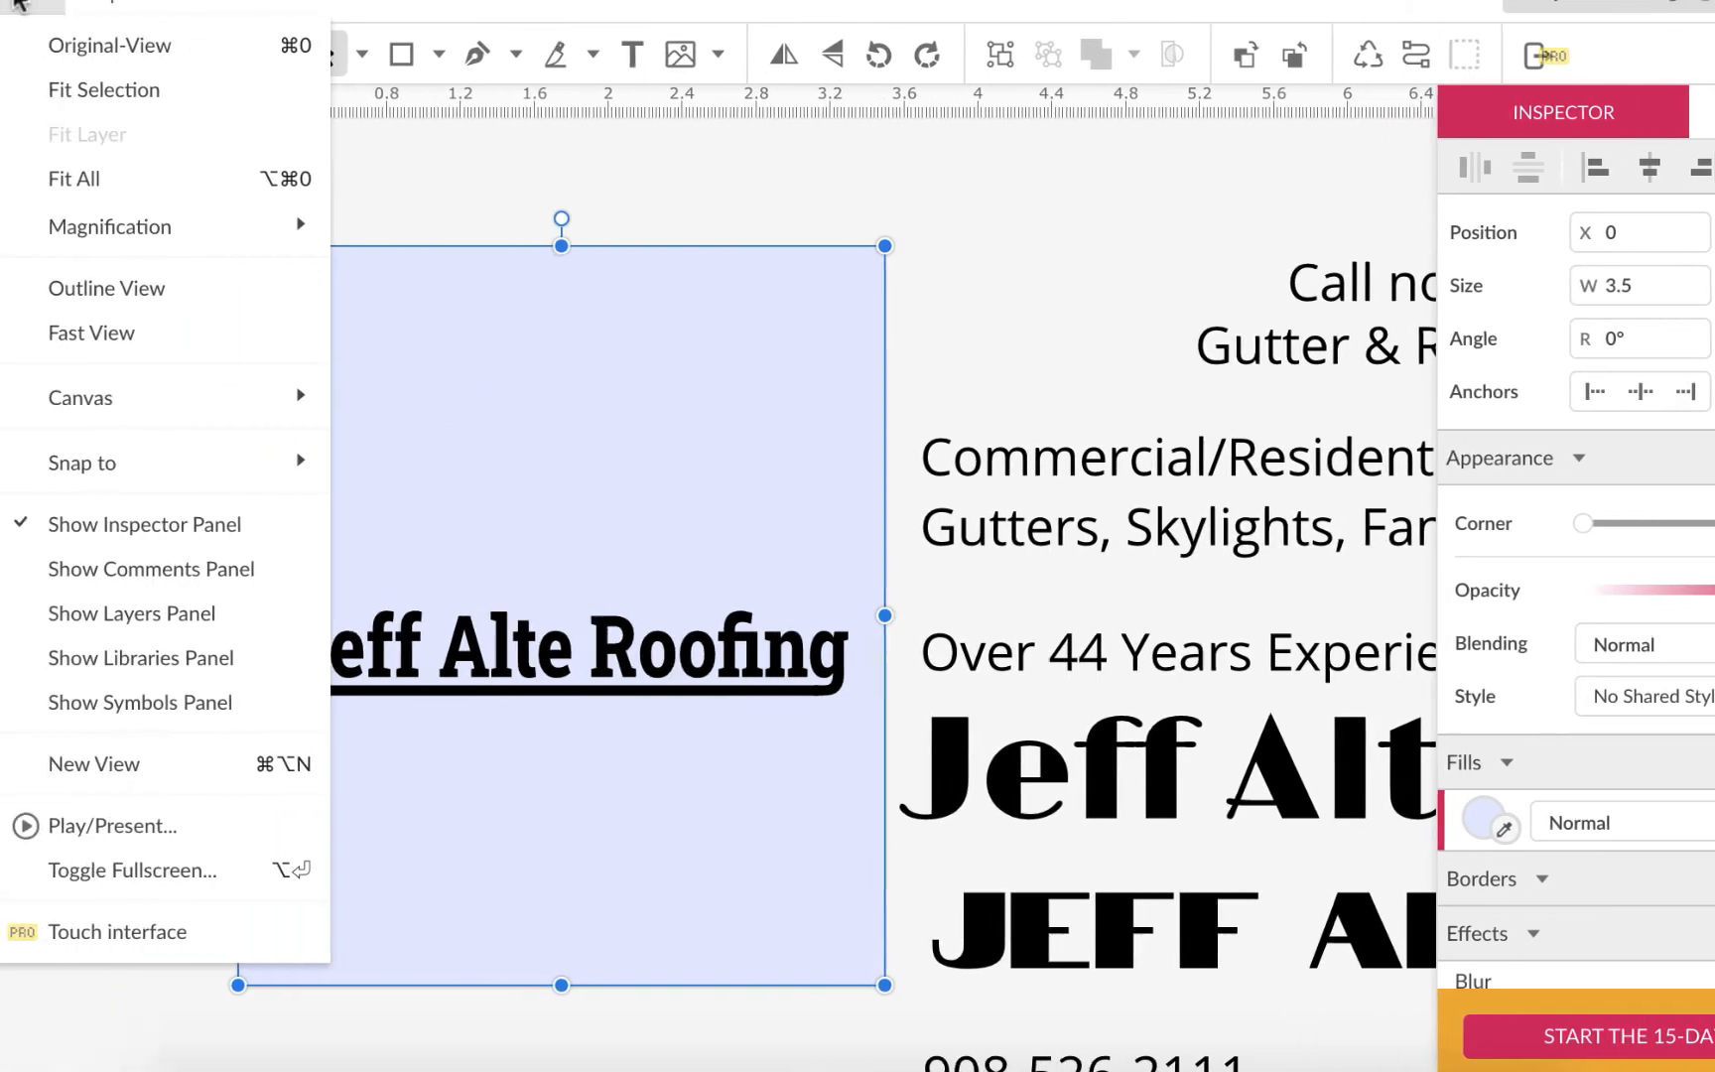
left_click(297, 614)
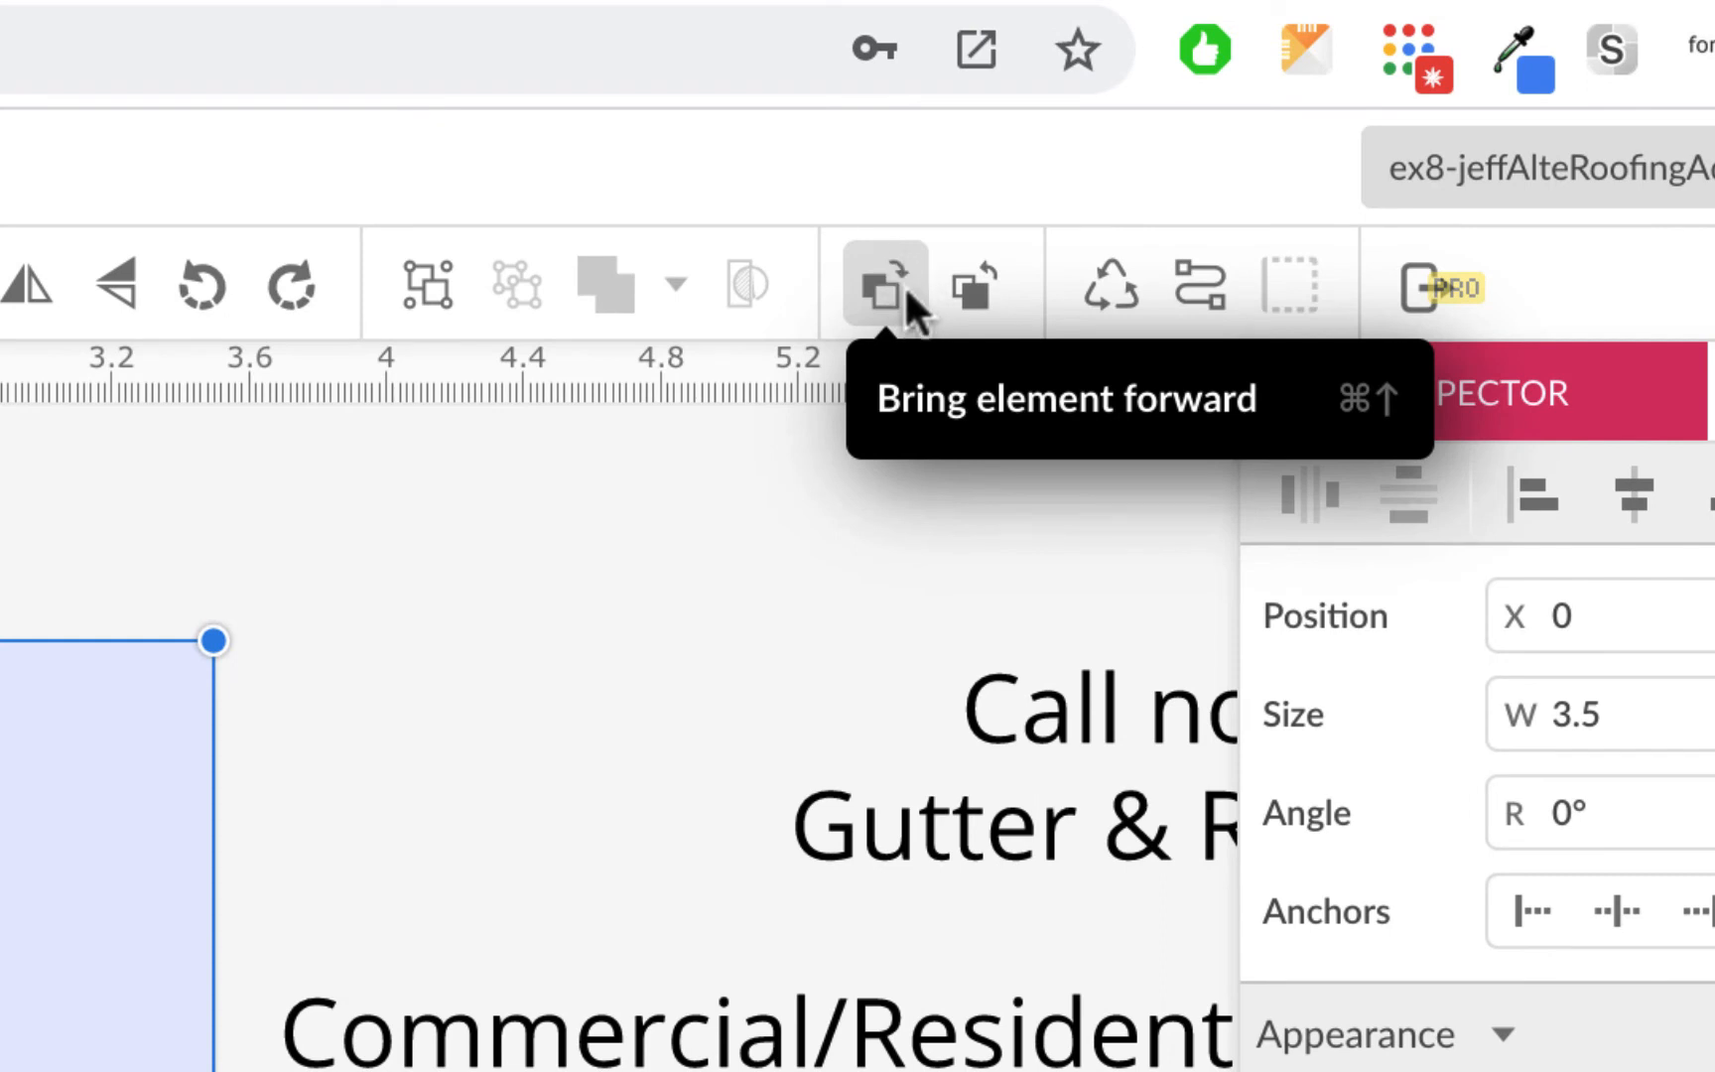
left_click(980, 268)
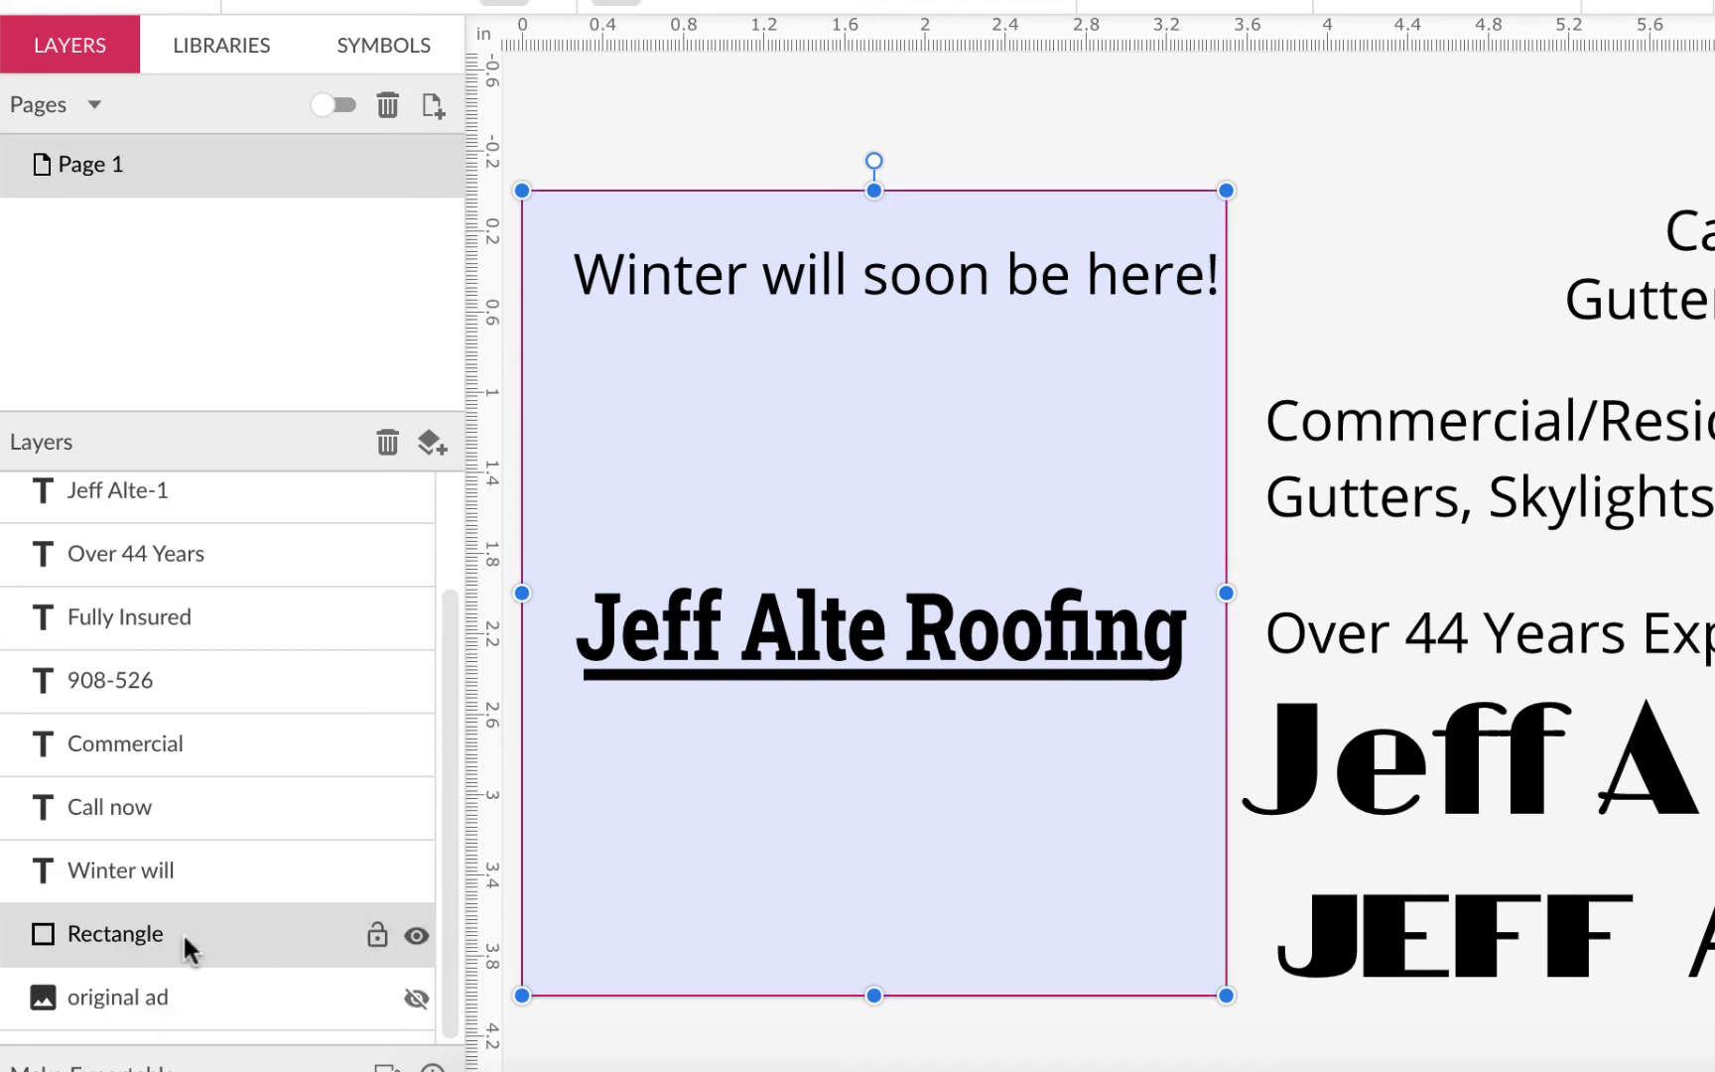
left_click(378, 938)
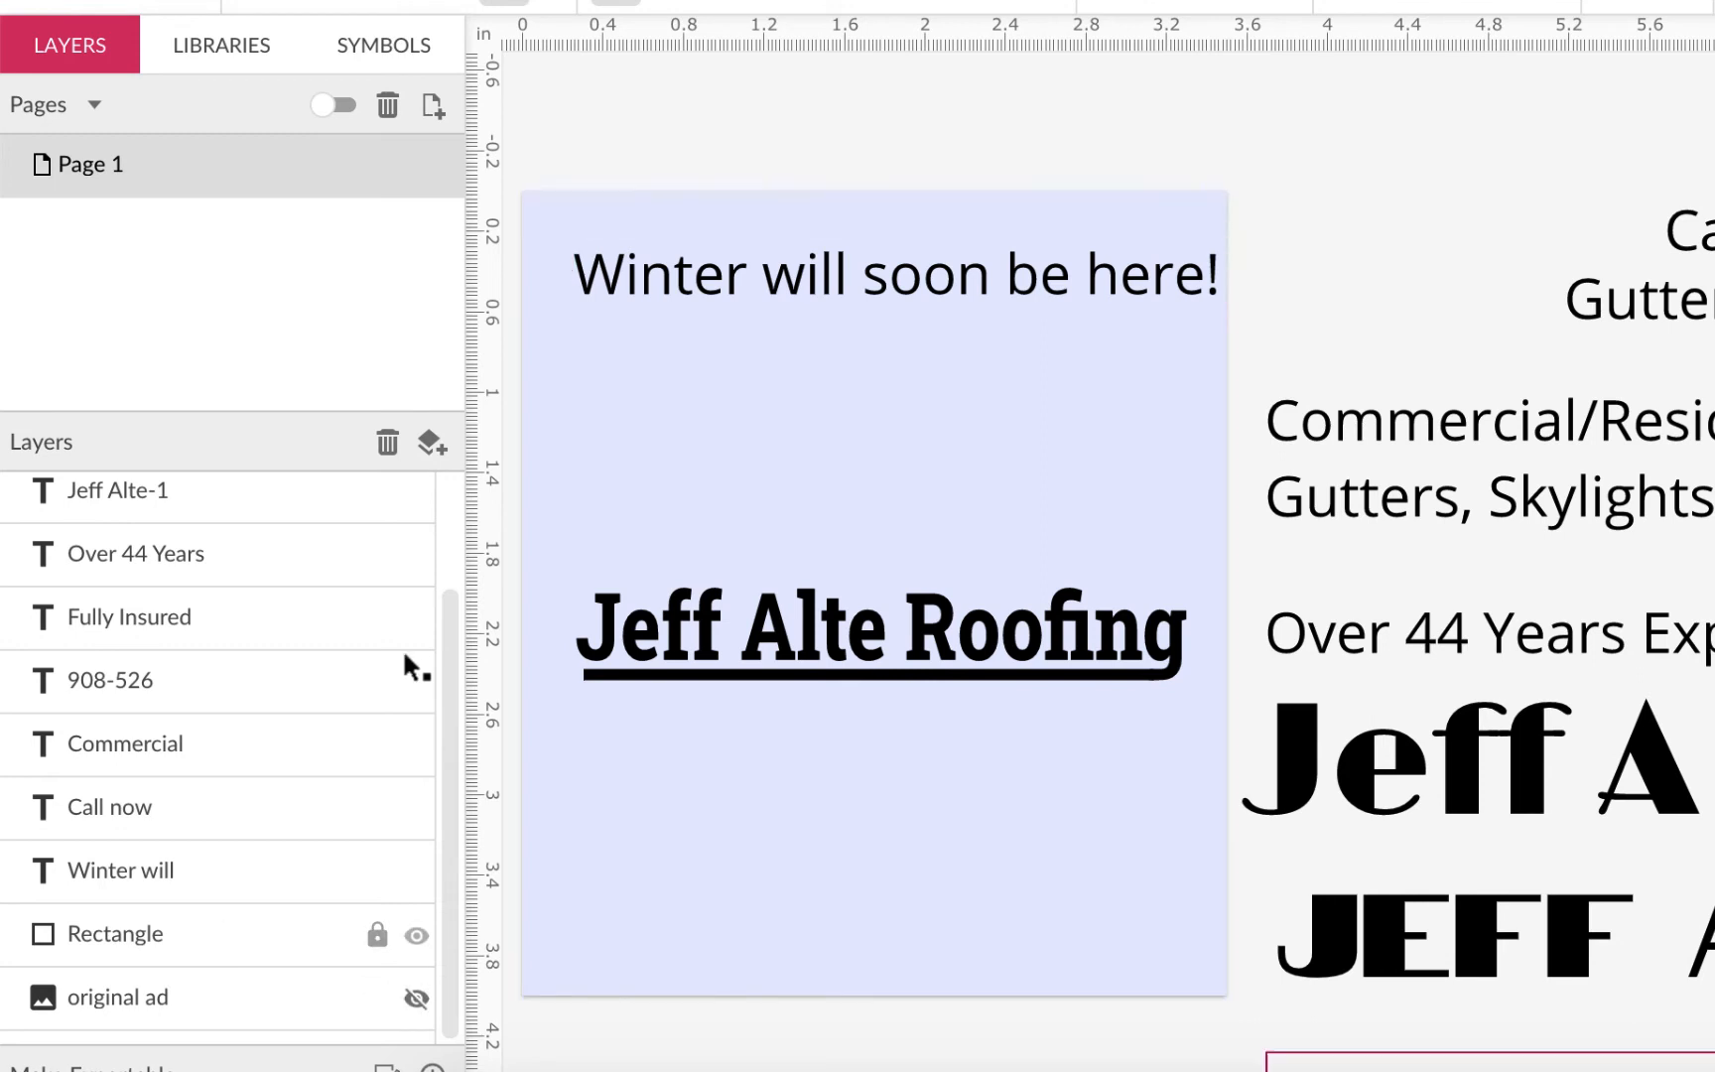
- Stack the winter headline, the "Call now for free Gutter & Roof Inspection" text and the logo closely down the page
left_click_drag(1127, 296, 1117, 283)
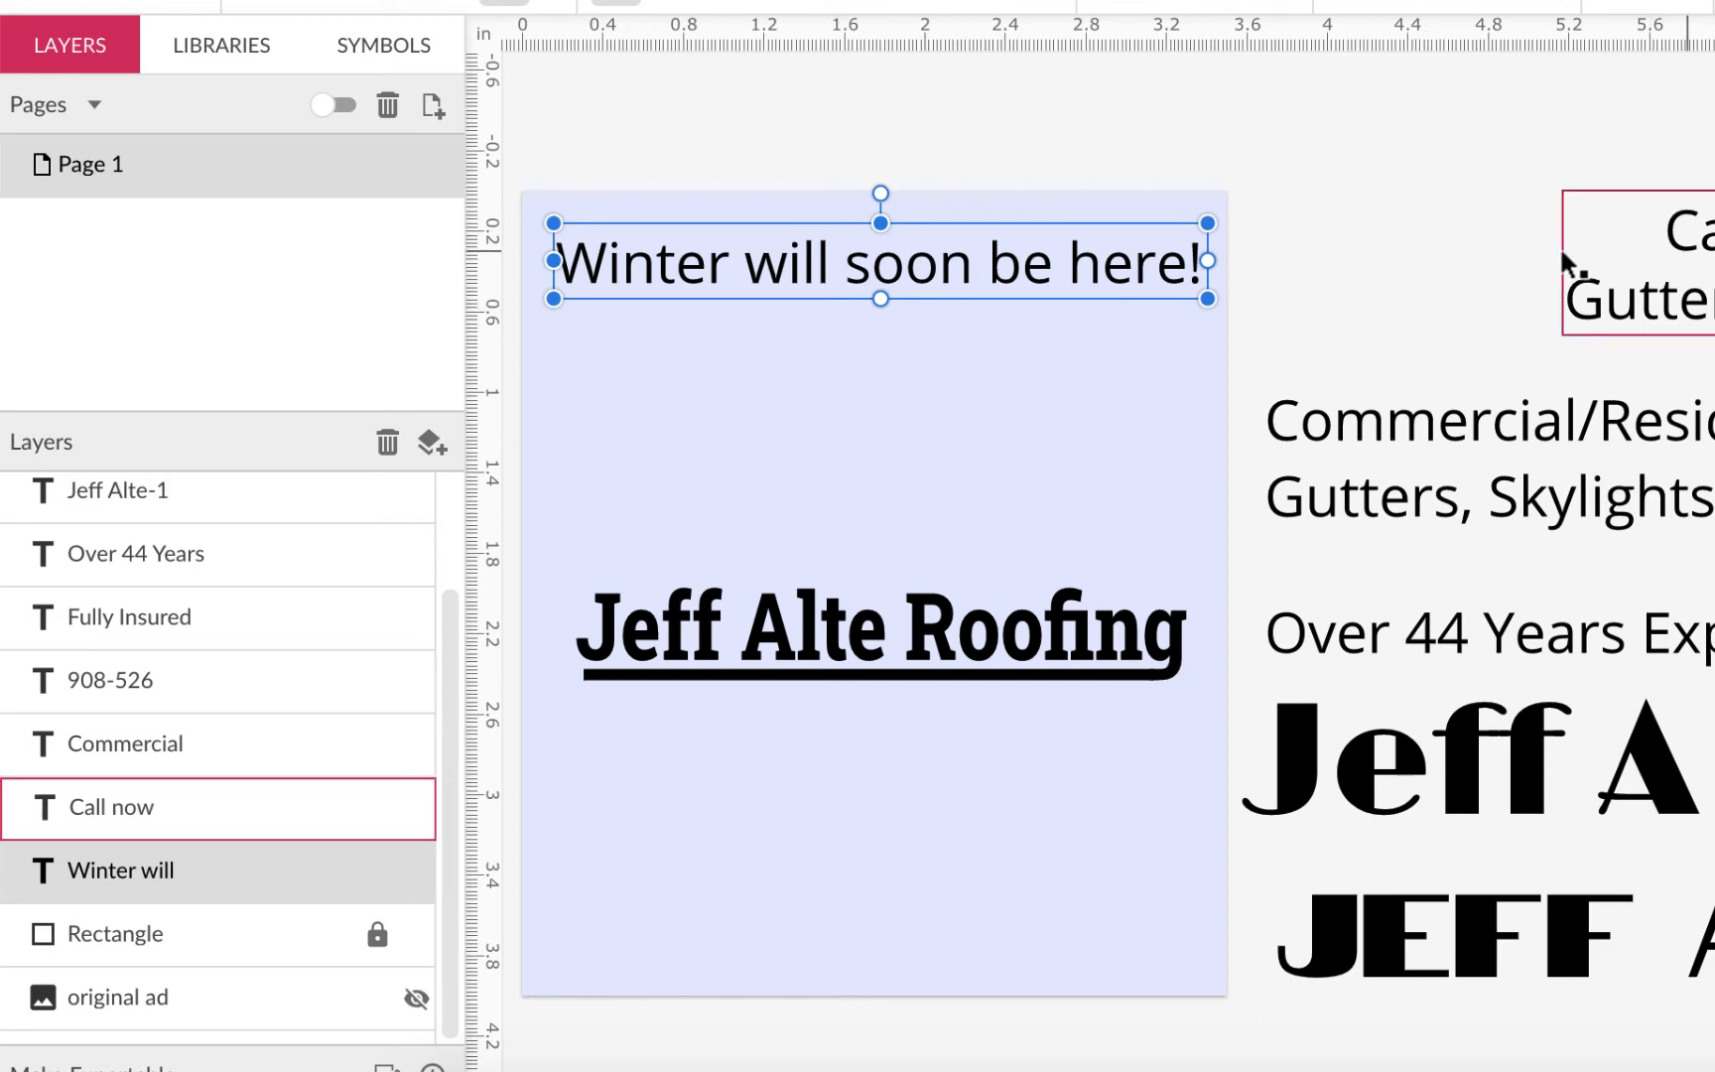
left_click_drag(1563, 255, 679, 393)
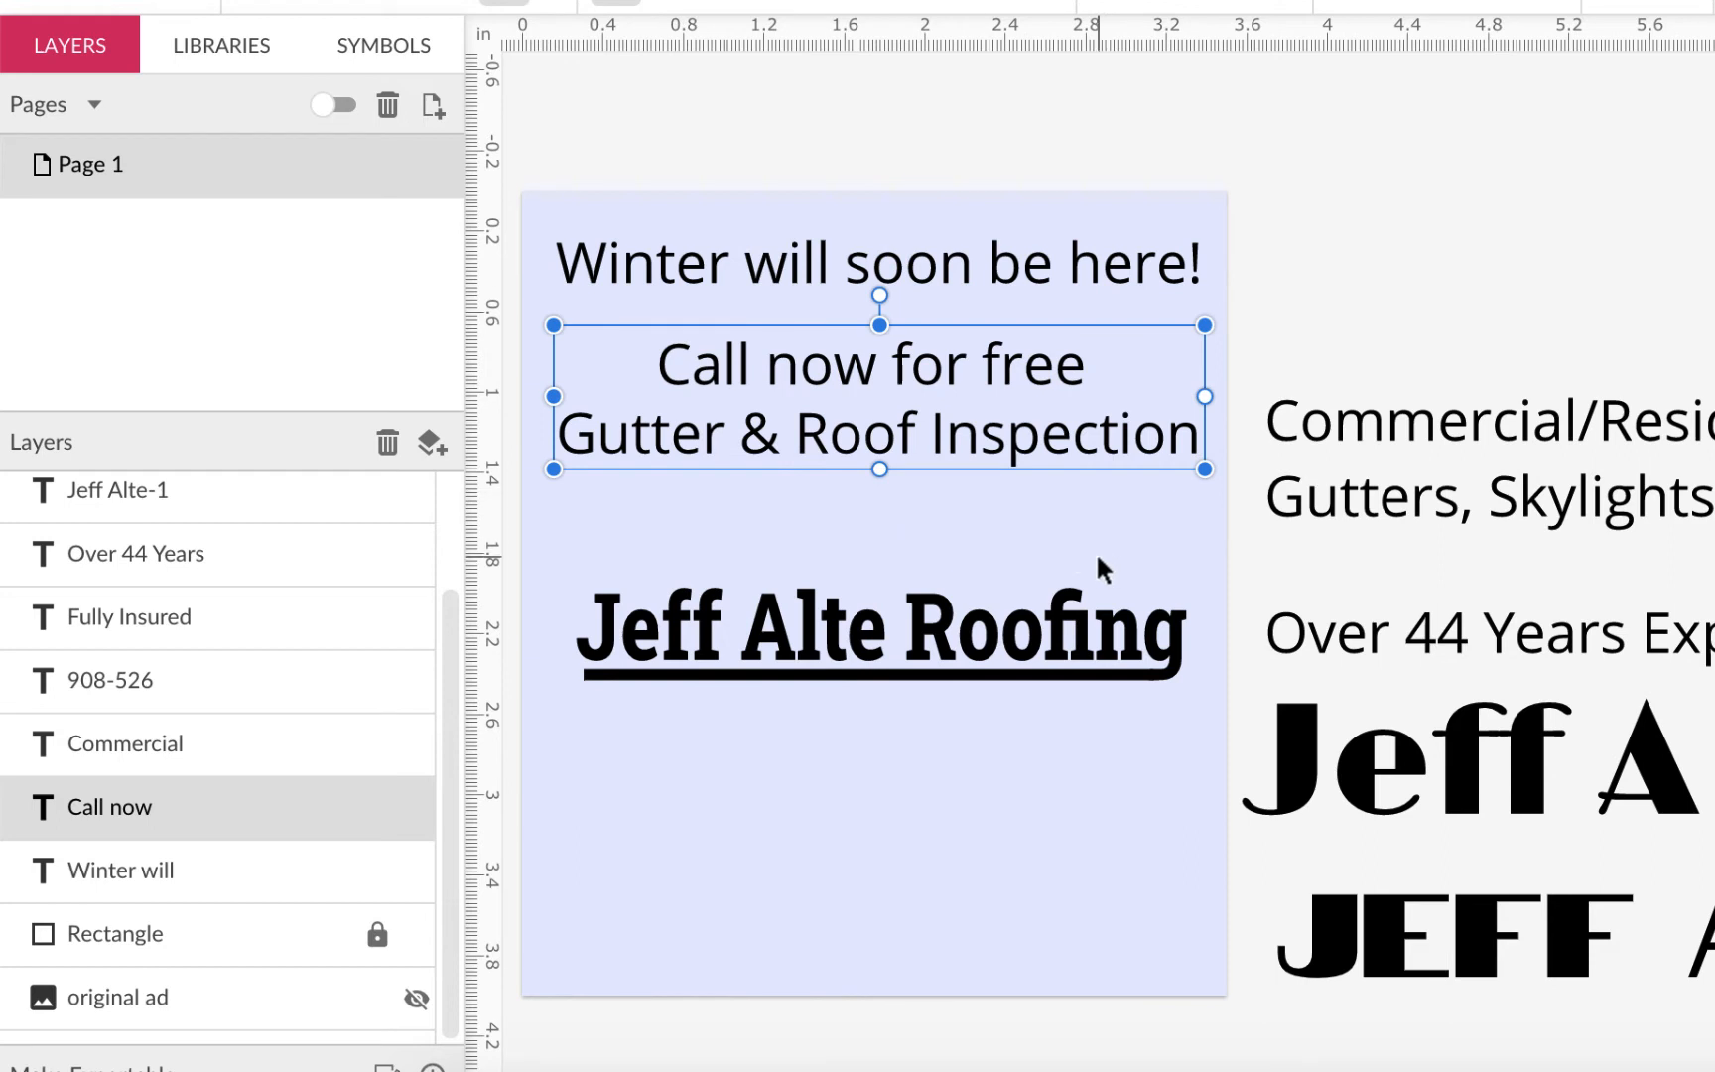
left_click_drag(1057, 631, 1049, 555)
- Place the "Commercial/Residential Roofing" services text below the logo and scale it to 13px with Autoscale Font enabled
left_click_drag(1527, 439, 882, 660)
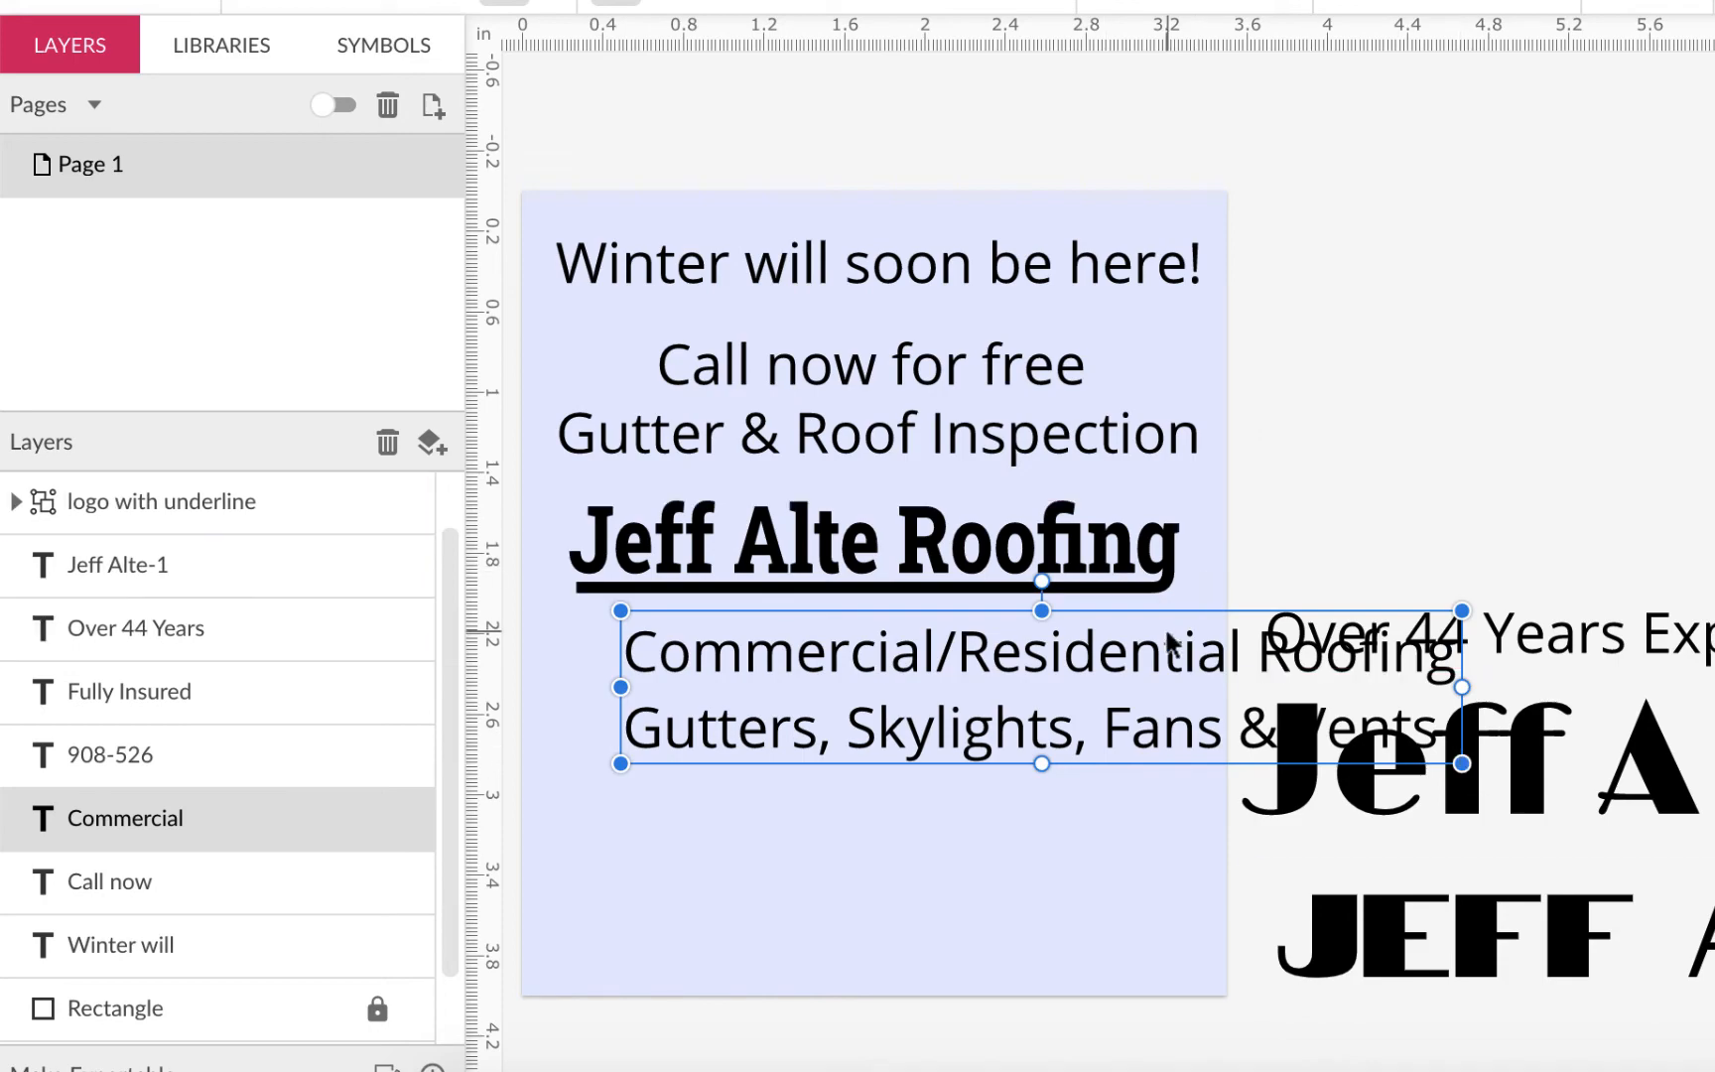
left_click_drag(1155, 658, 1121, 660)
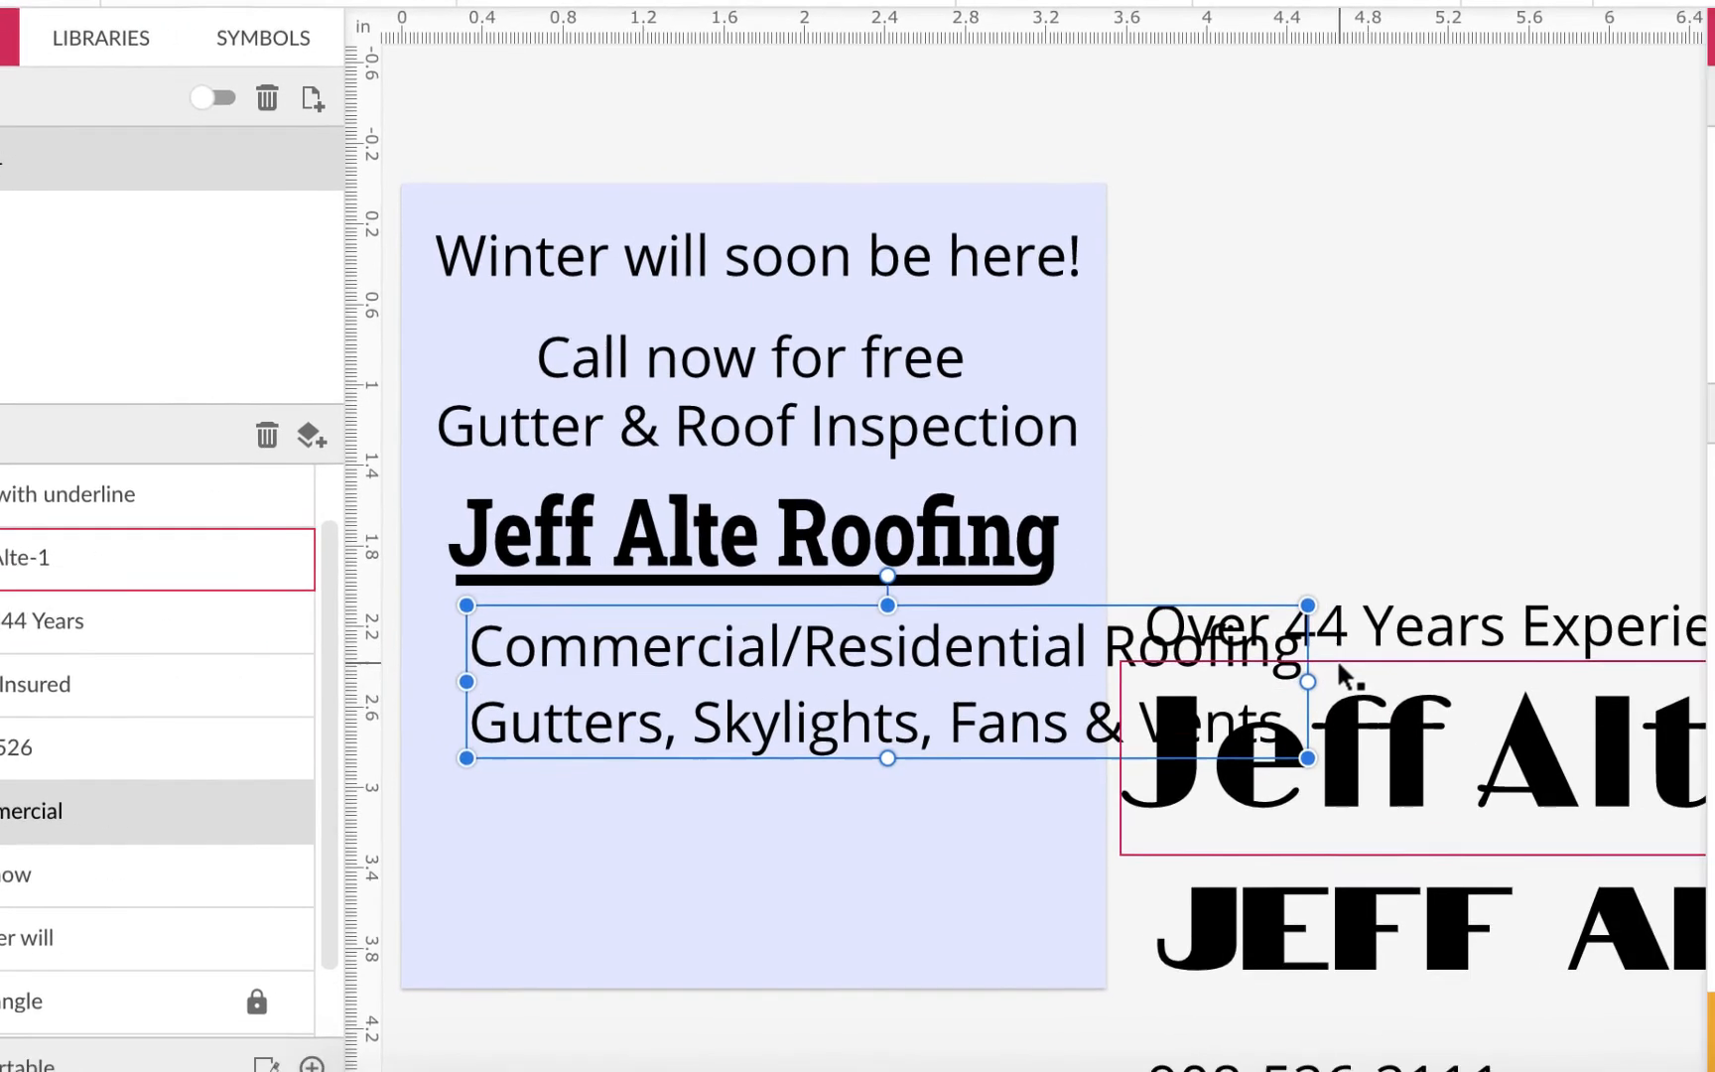
scroll(1182, 650, "down", 5)
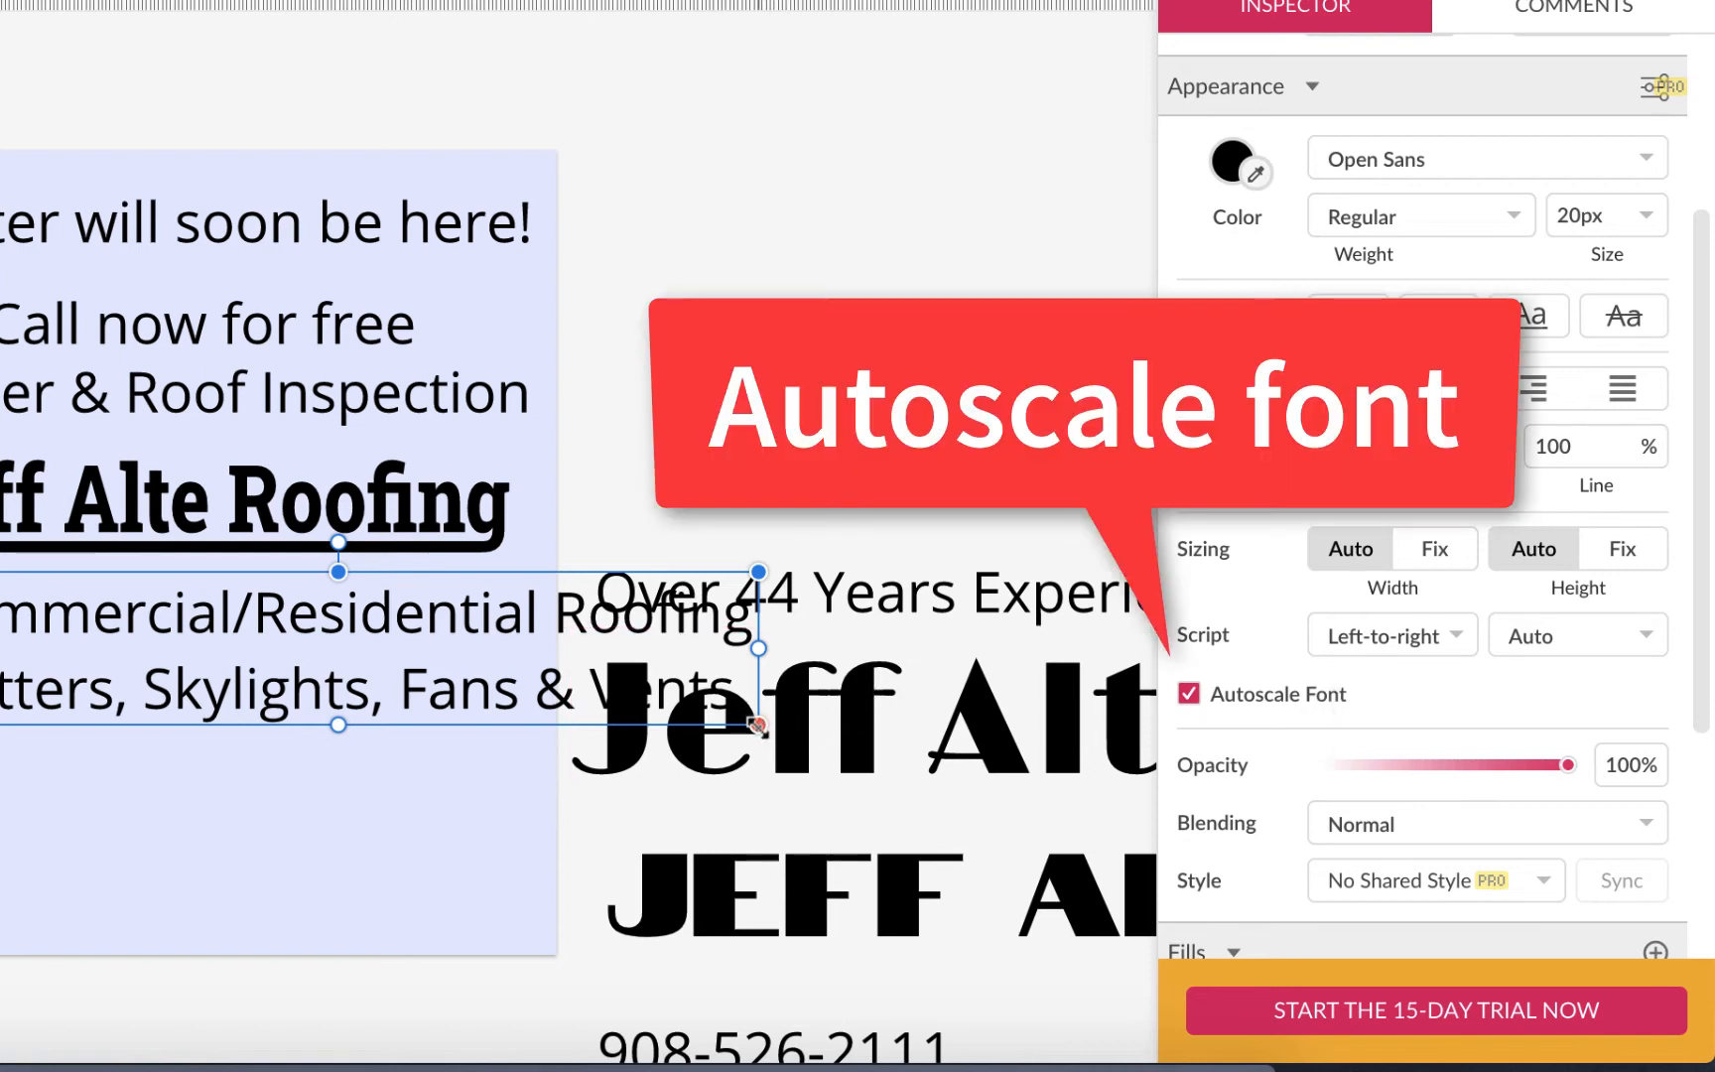
left_click_drag(758, 725, 489, 676)
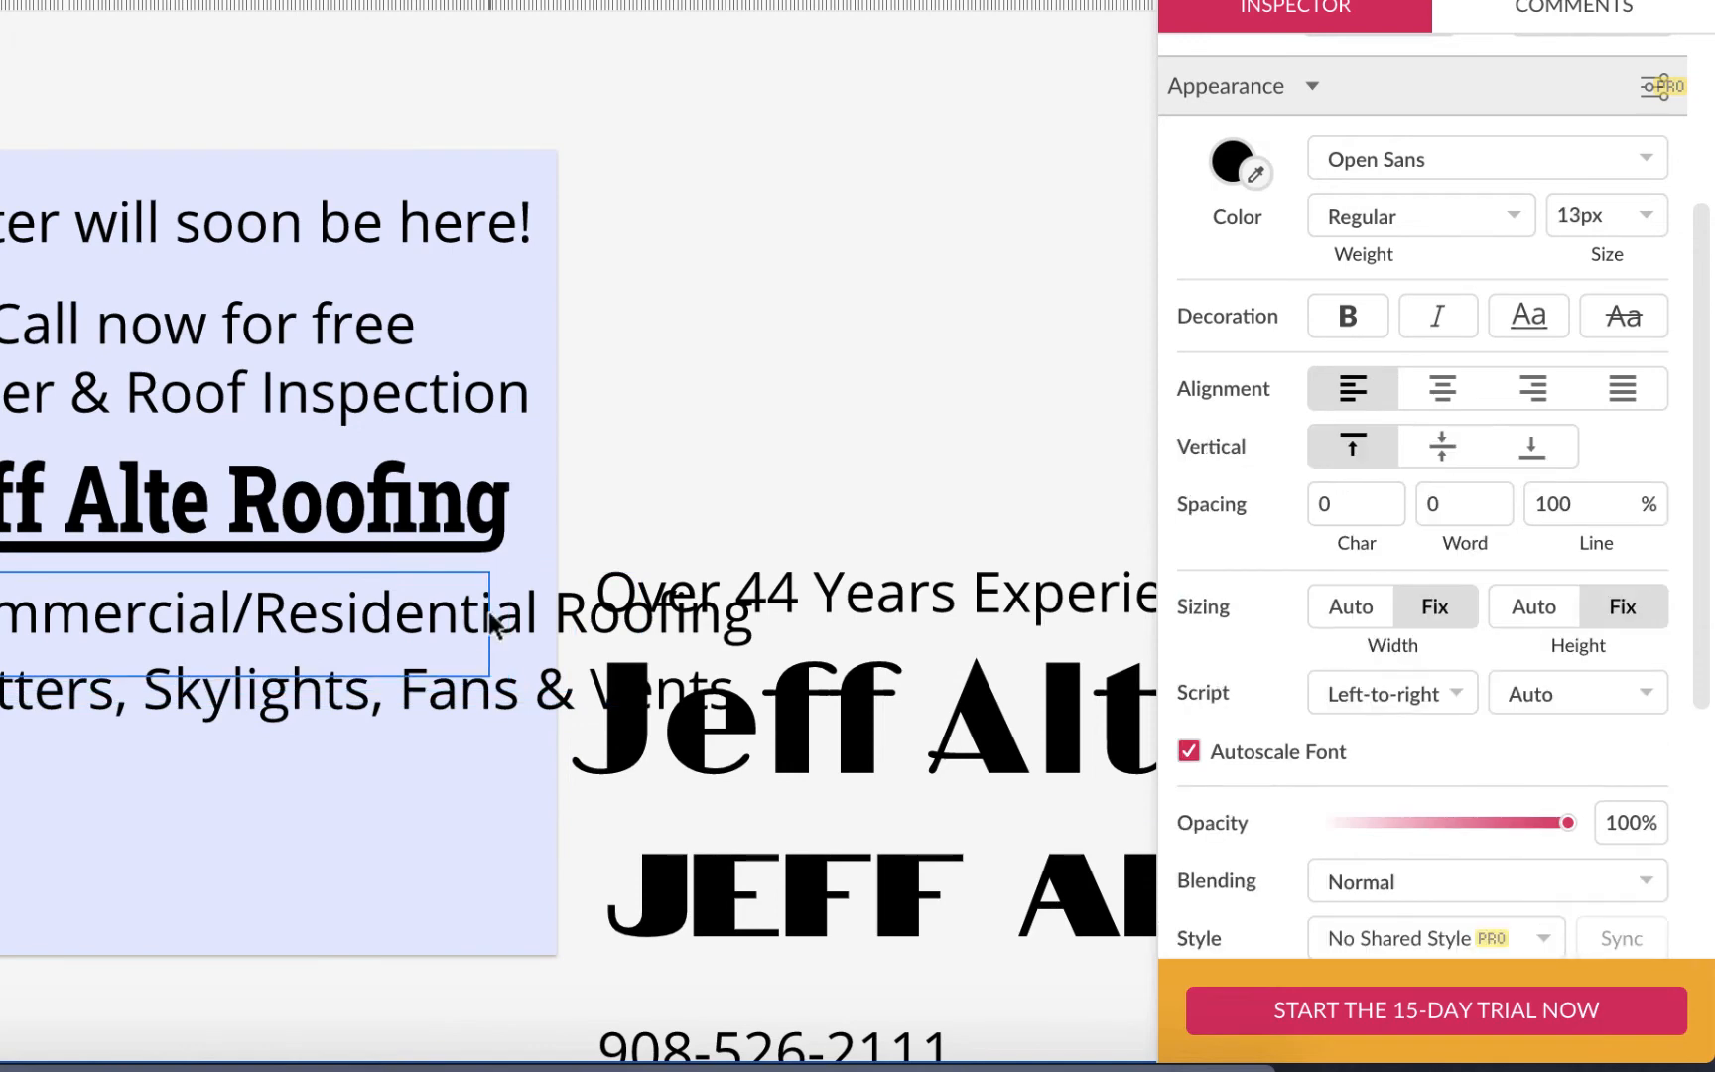
left_click_drag(379, 604, 400, 617)
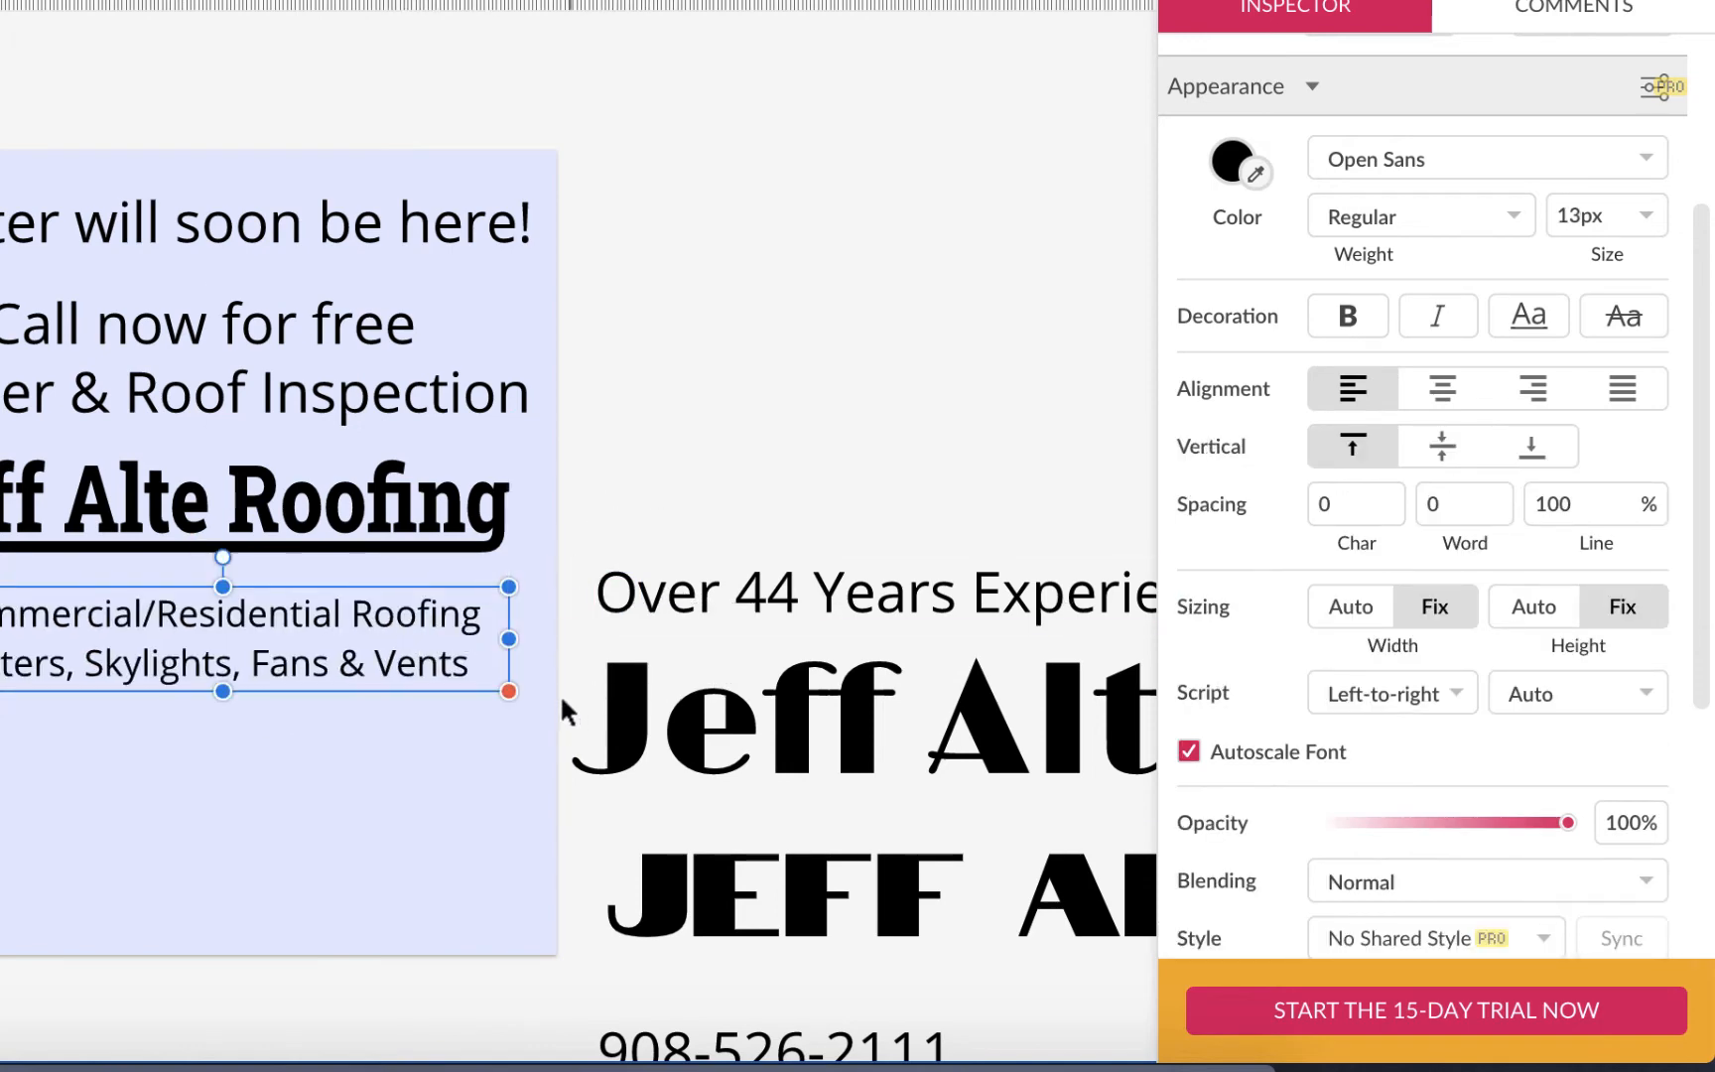
- Set the services text's width and height sizing to Auto and adjust its position beneath the logo
left_click(1362, 607)
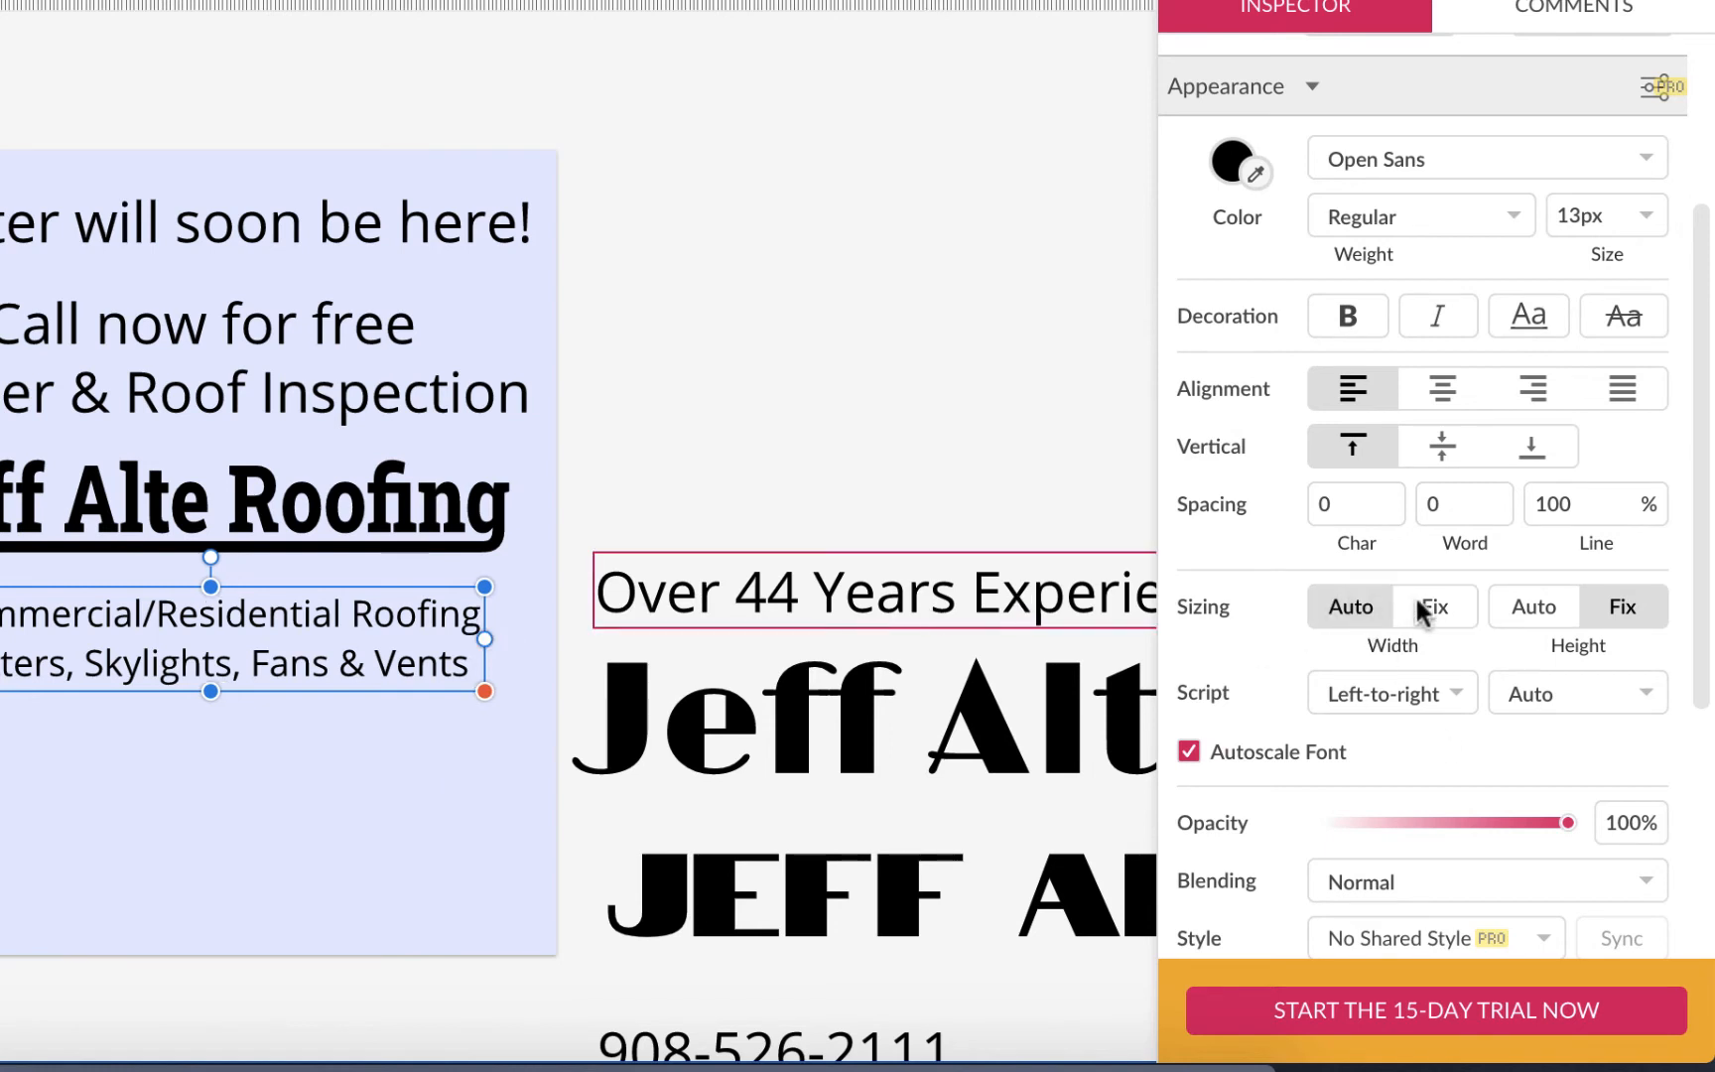
left_click(1528, 605)
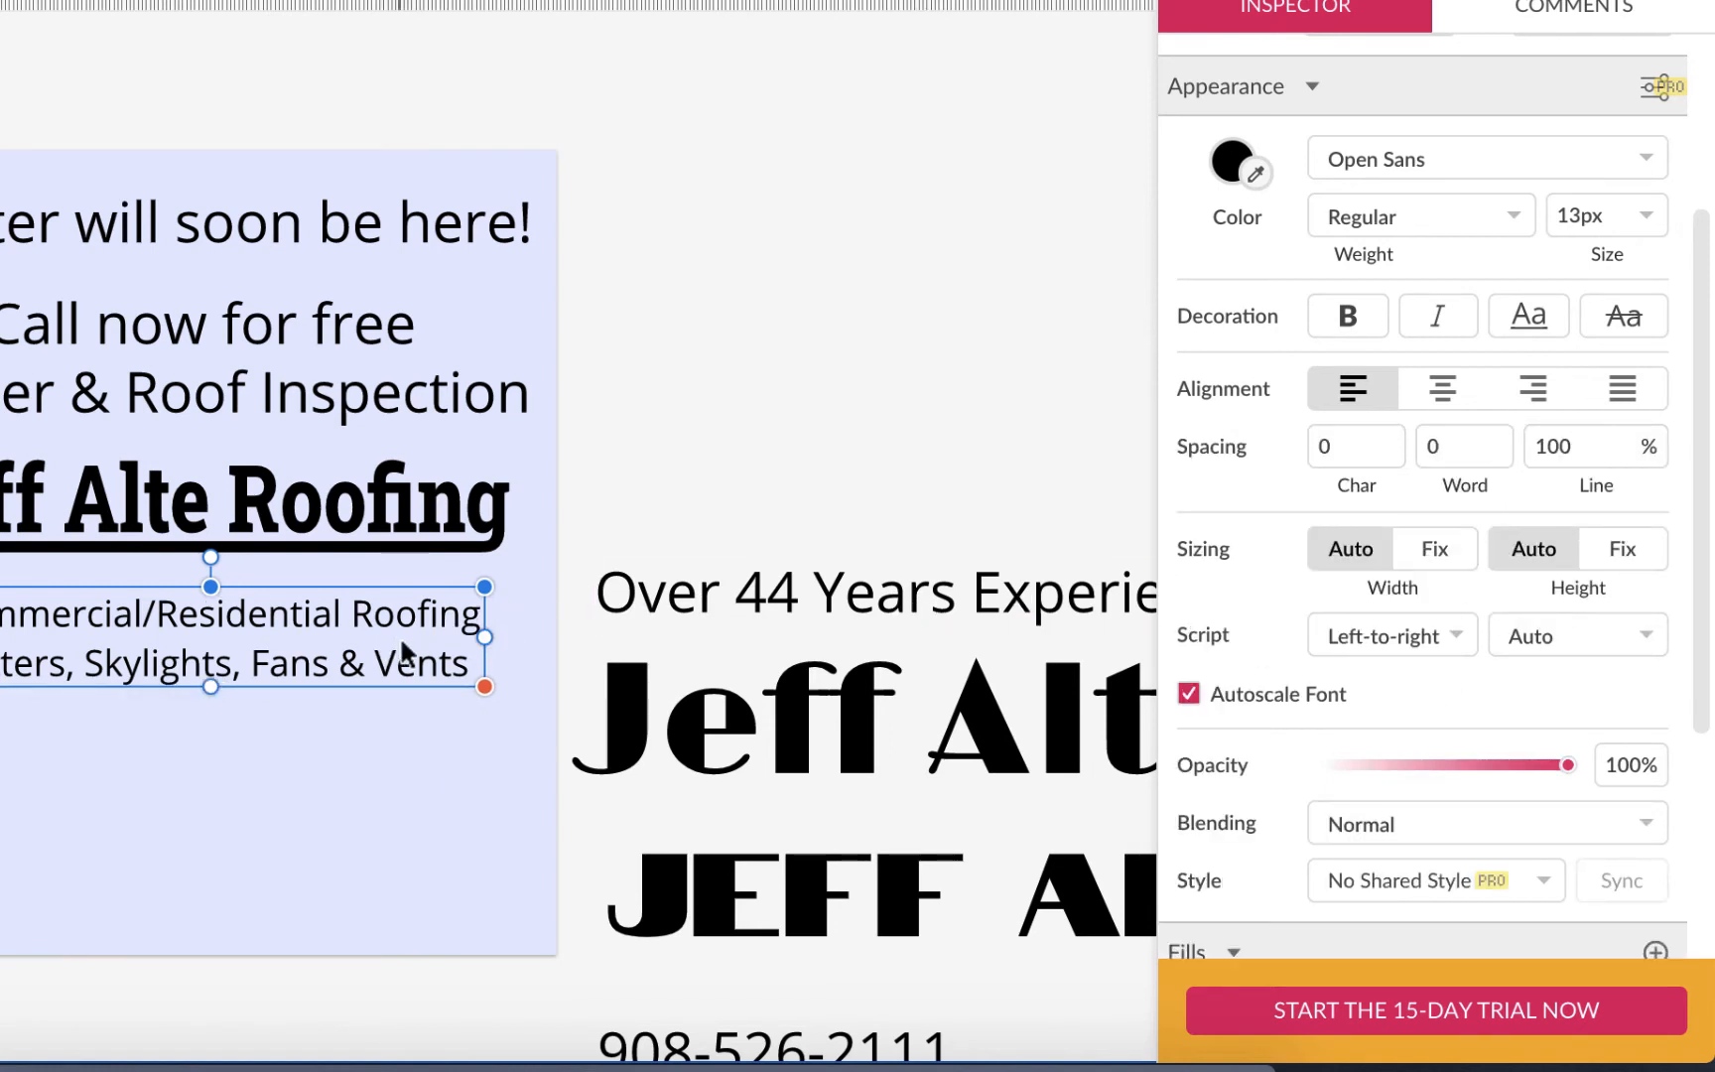
left_click_drag(374, 644, 366, 620)
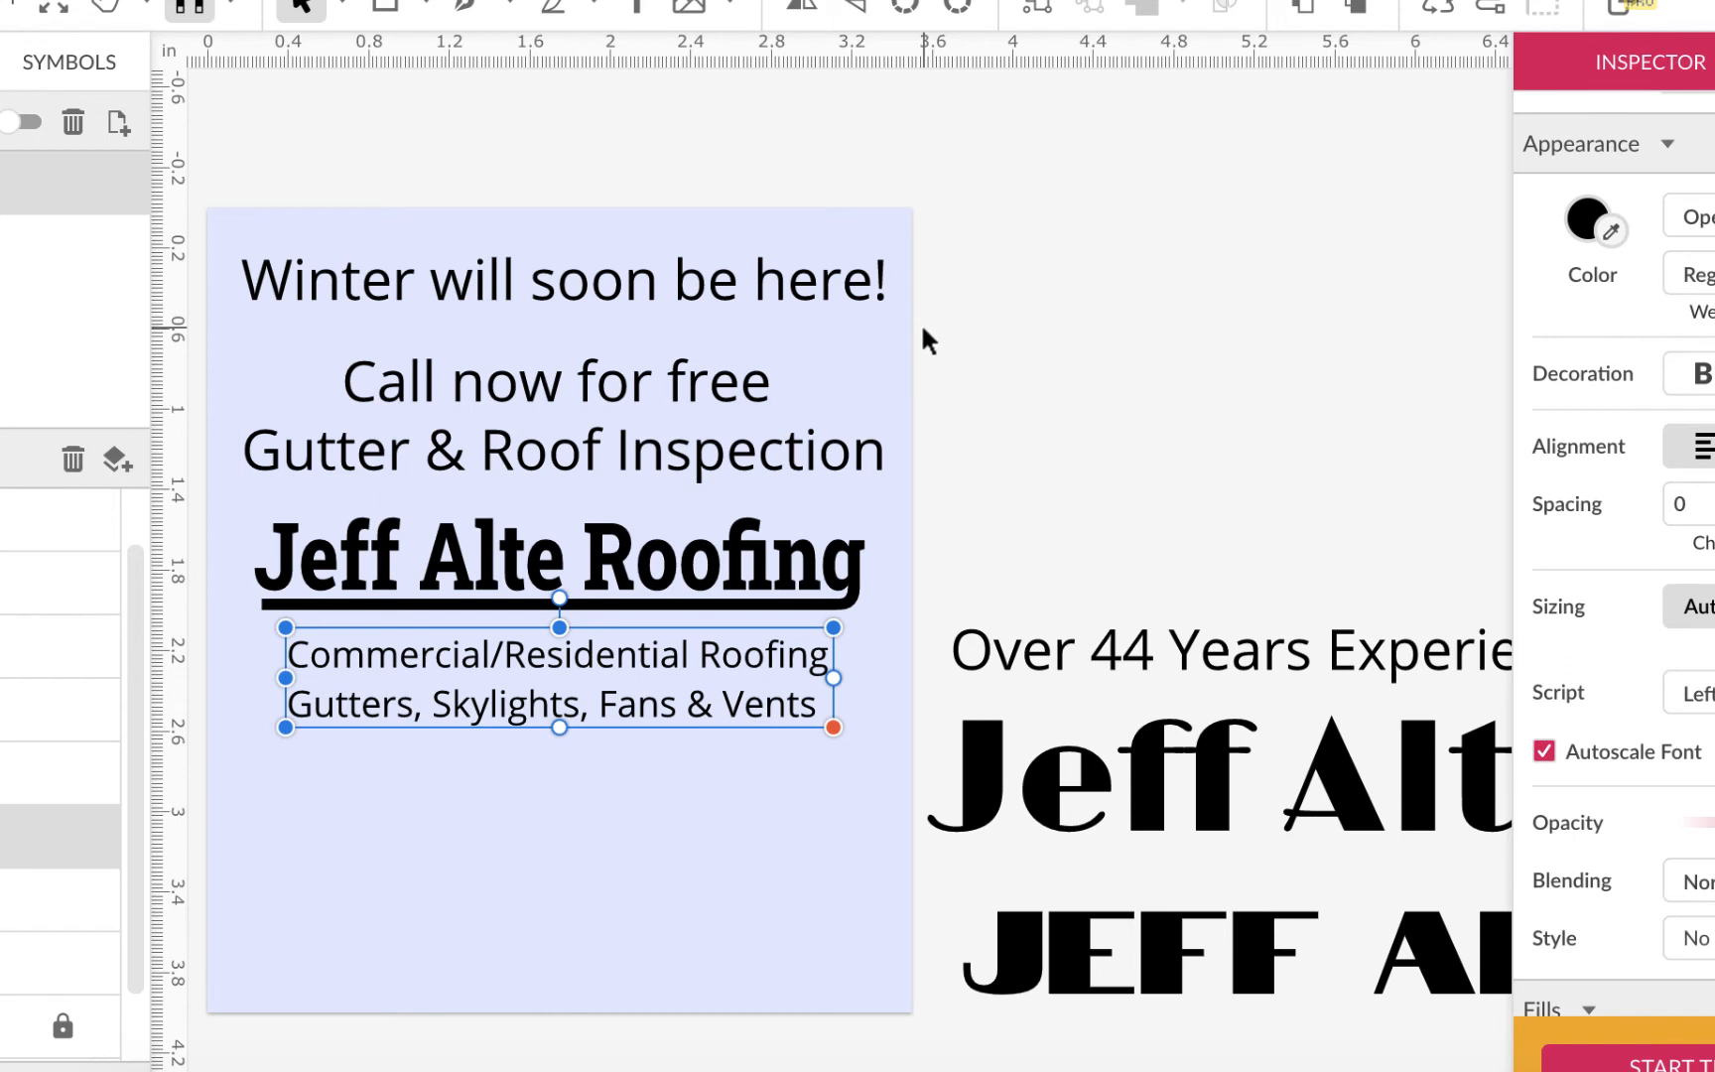
- Set the "Winter will soon be here!" headline's font weight to extra bold
left_click(729, 290)
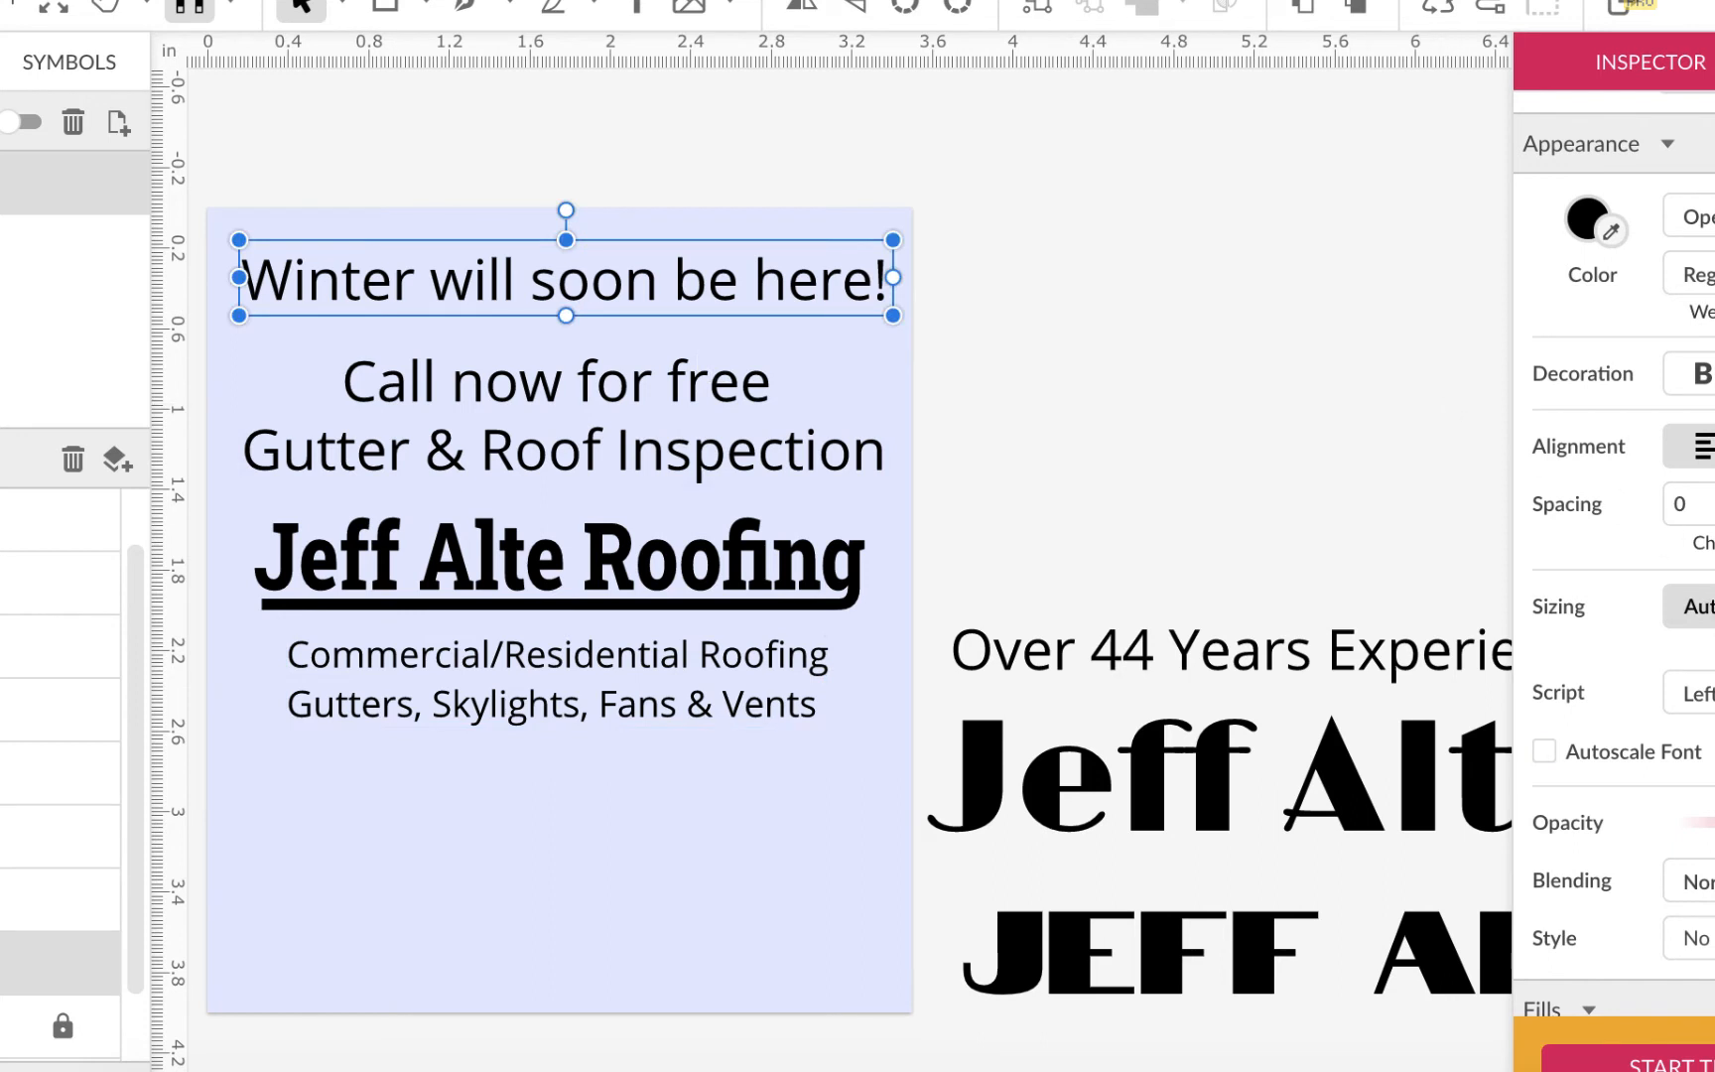
left_click(1702, 274)
left_click(1703, 447)
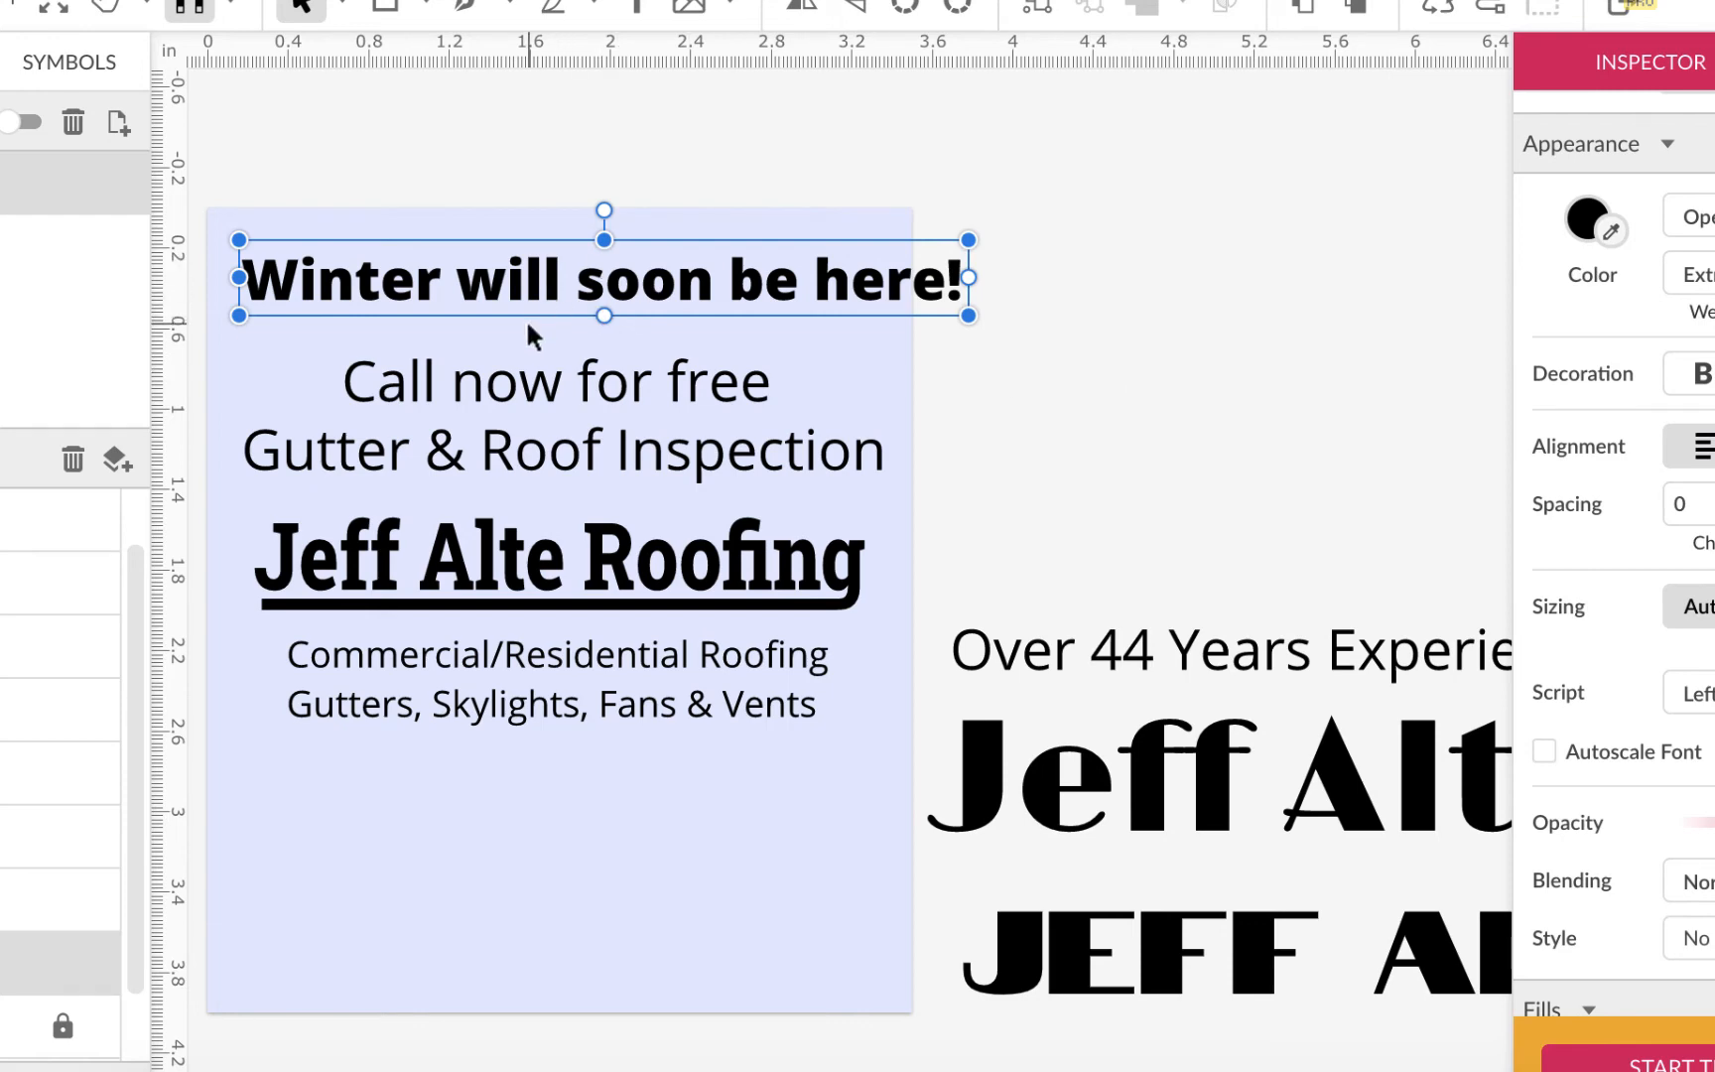
- Undo the "Winter will soon be here!" headline's last font weight change and deselect the headline
key("super+z")
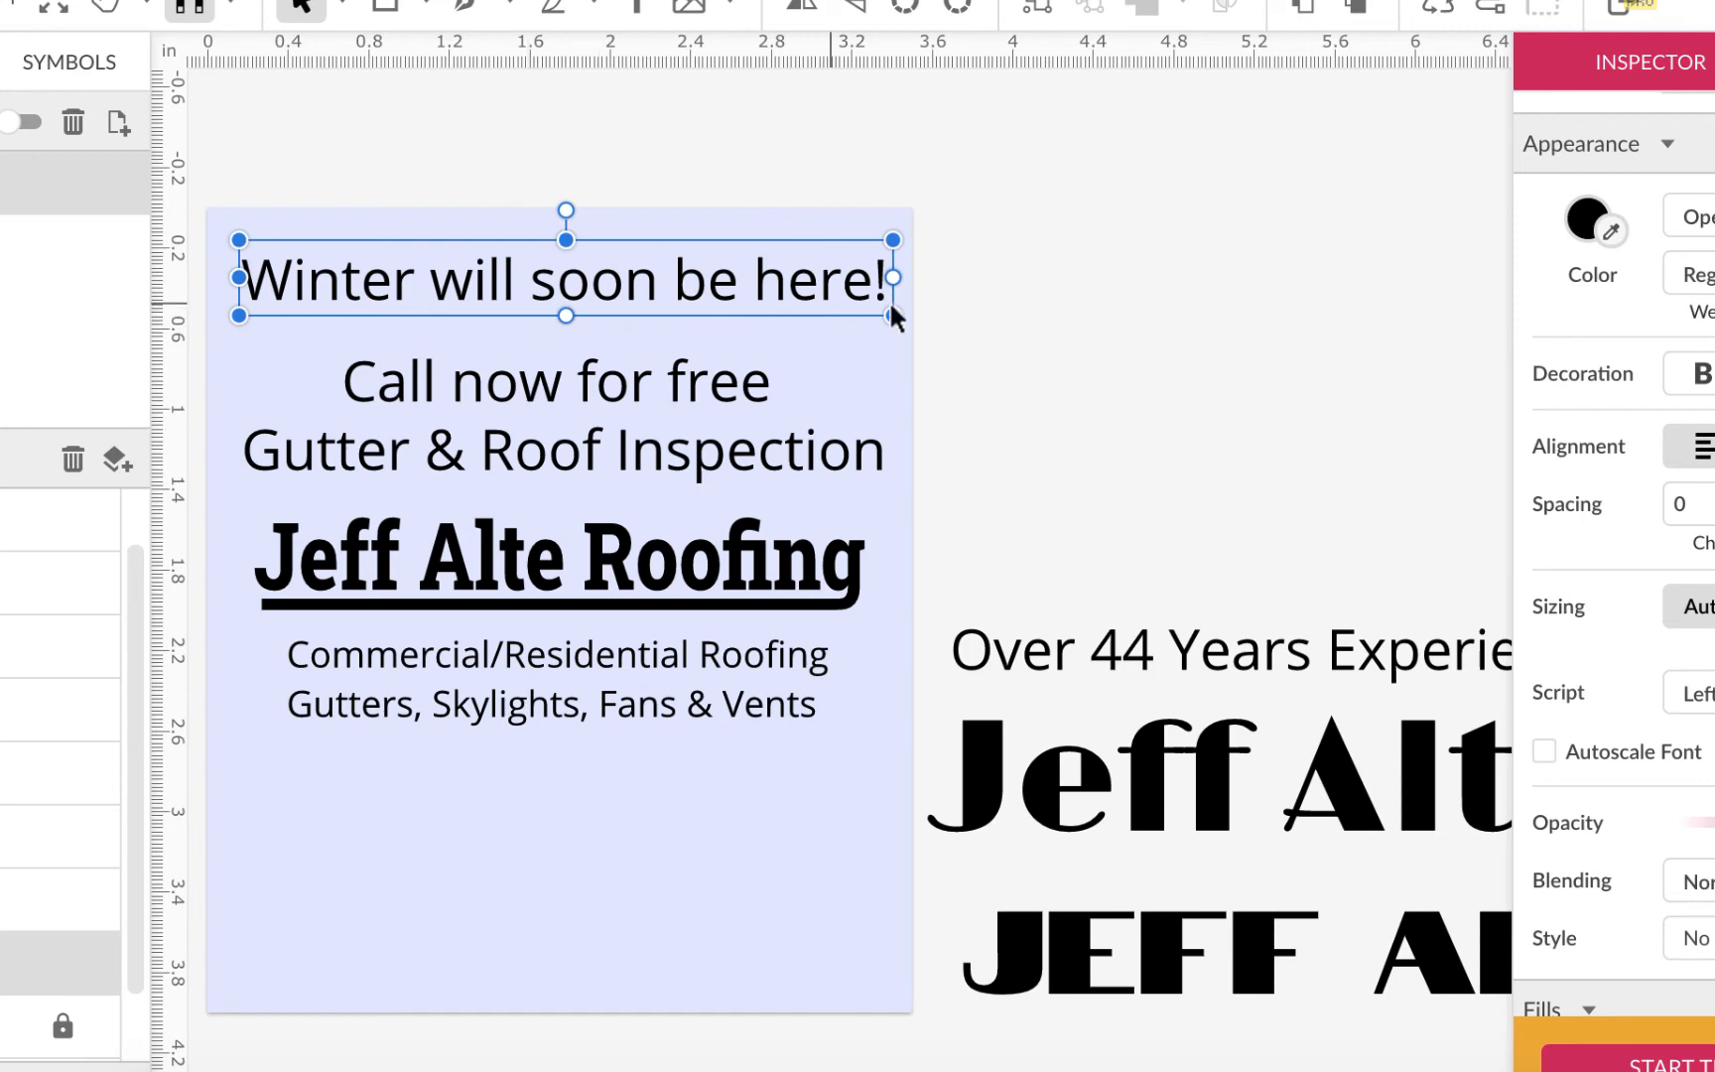
left_click(1068, 348)
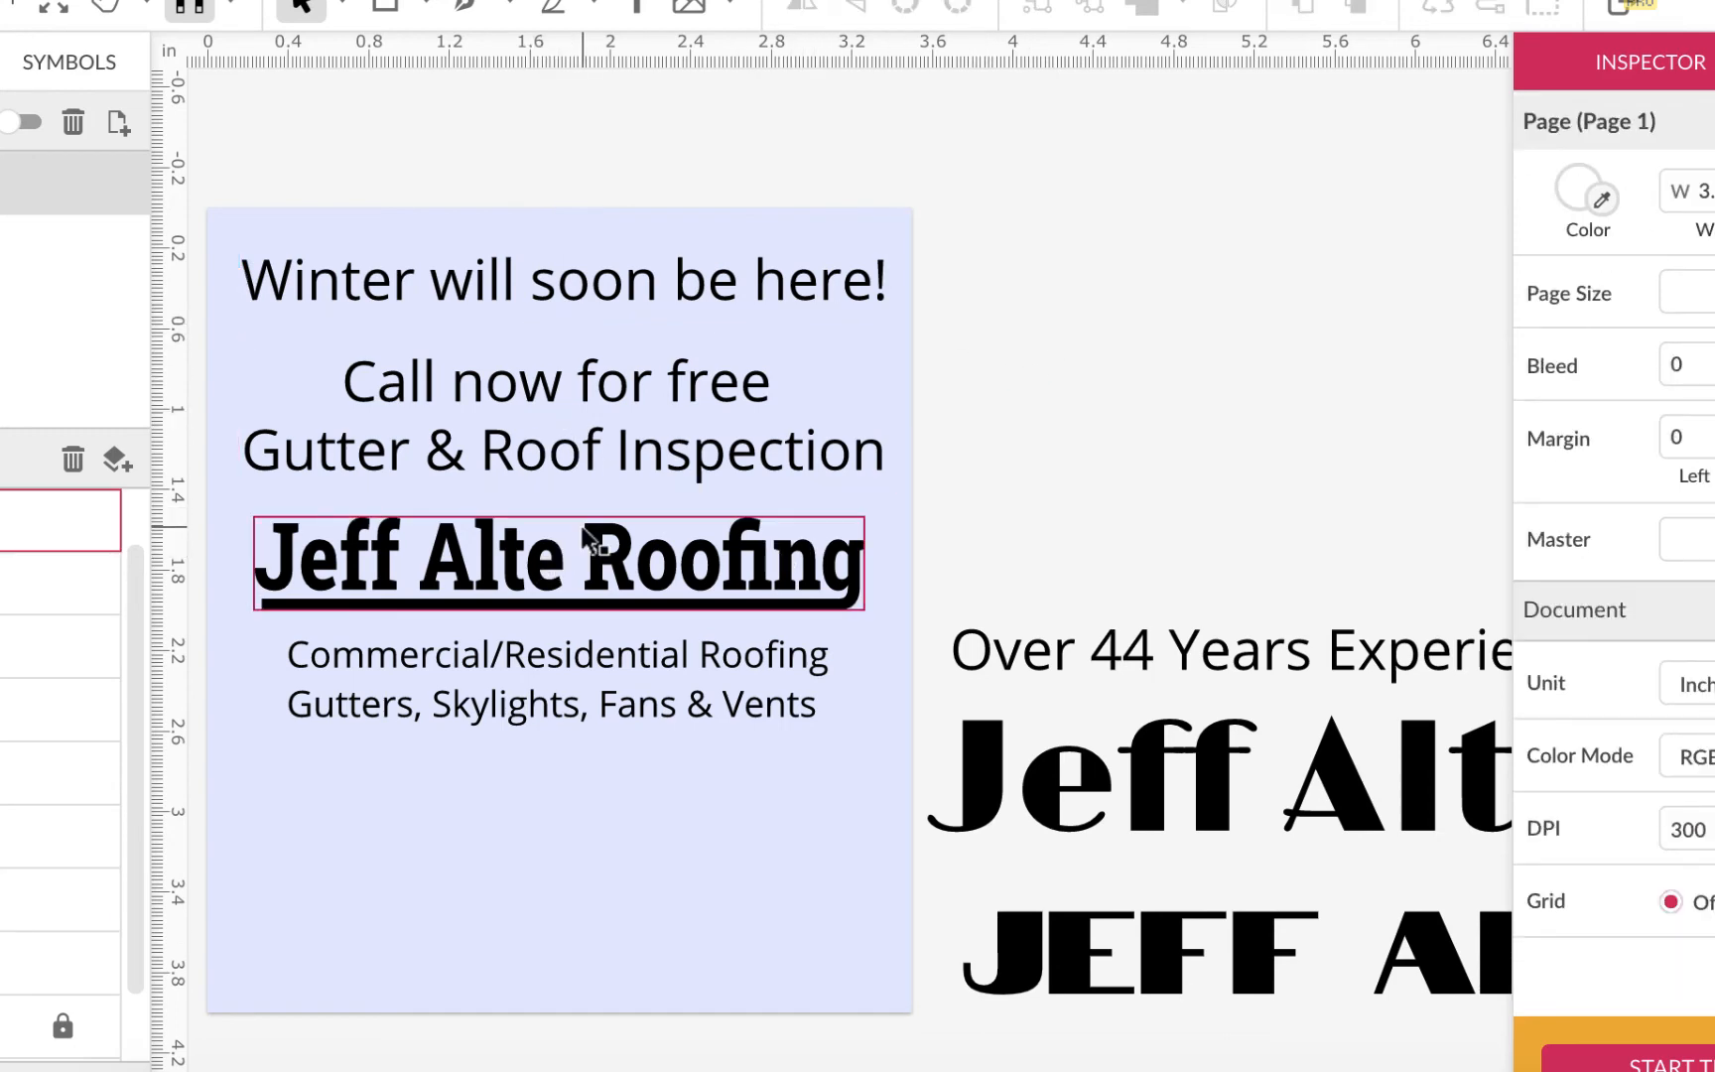
- Place the phone and website text on the page below the services text, and bring the "Fully Insured" text just below the page
scroll(586, 539, "down", 3)
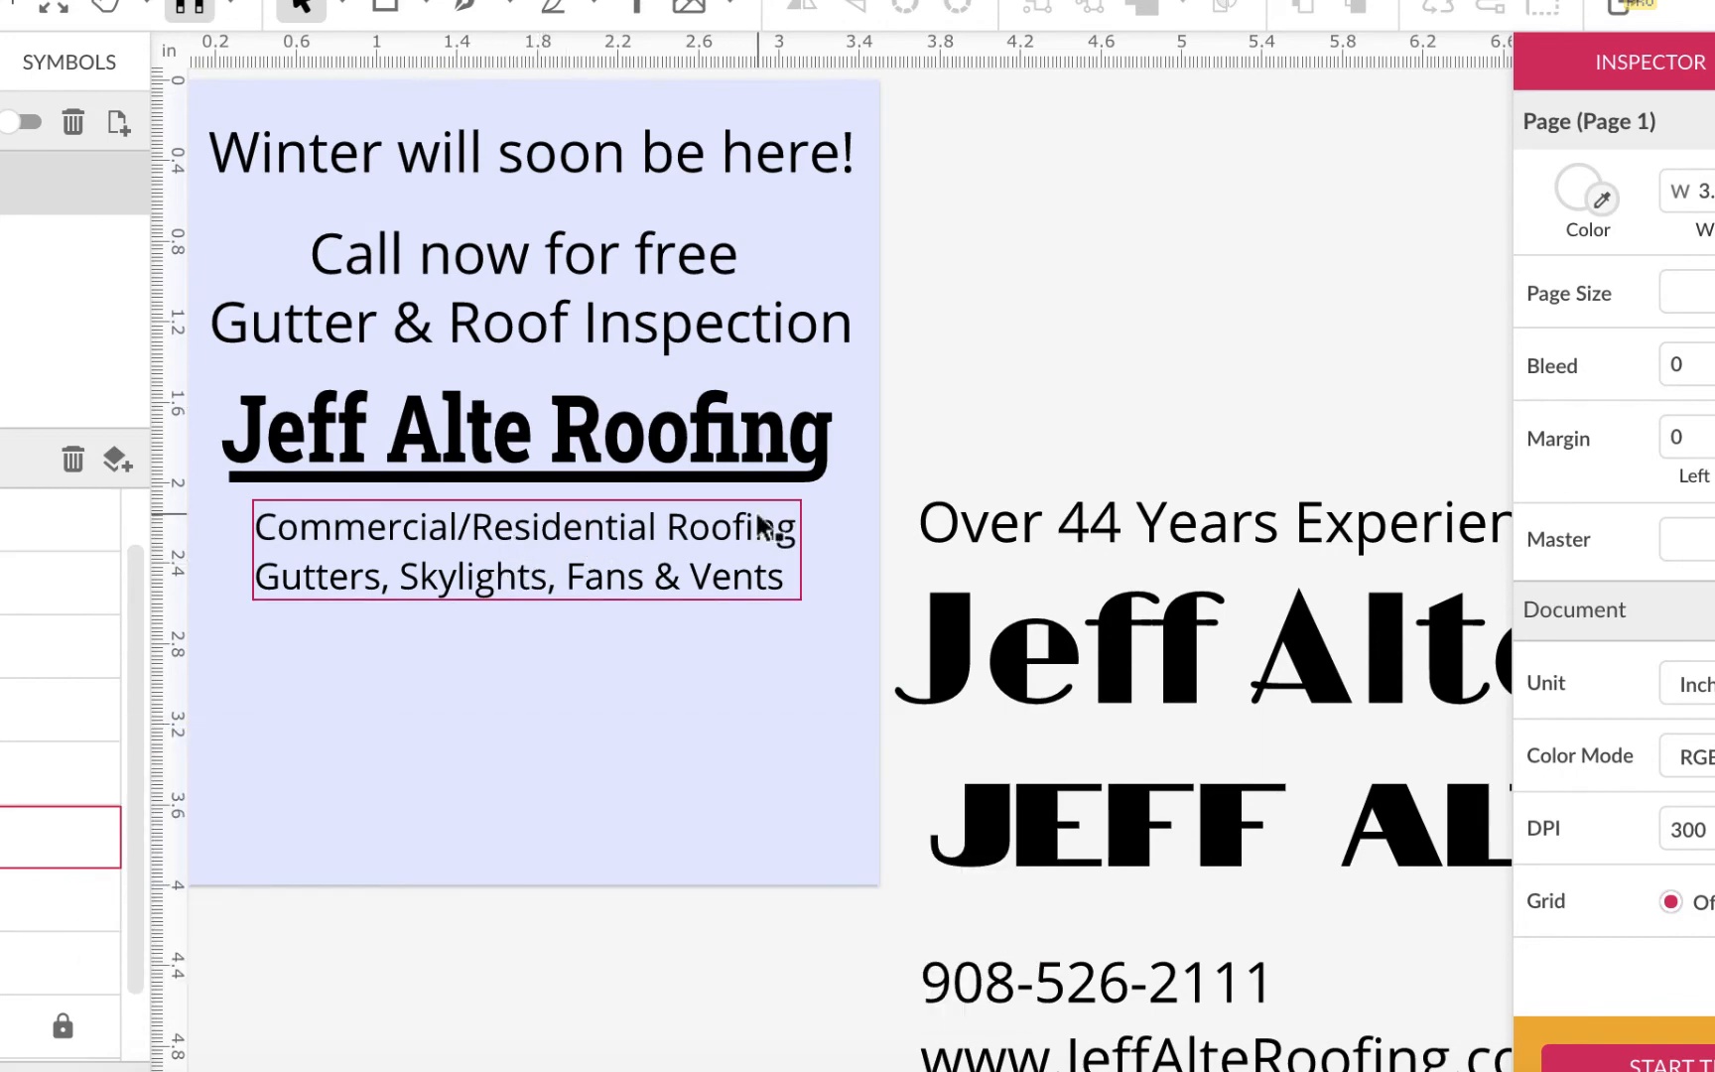
left_click_drag(1005, 955, 457, 688)
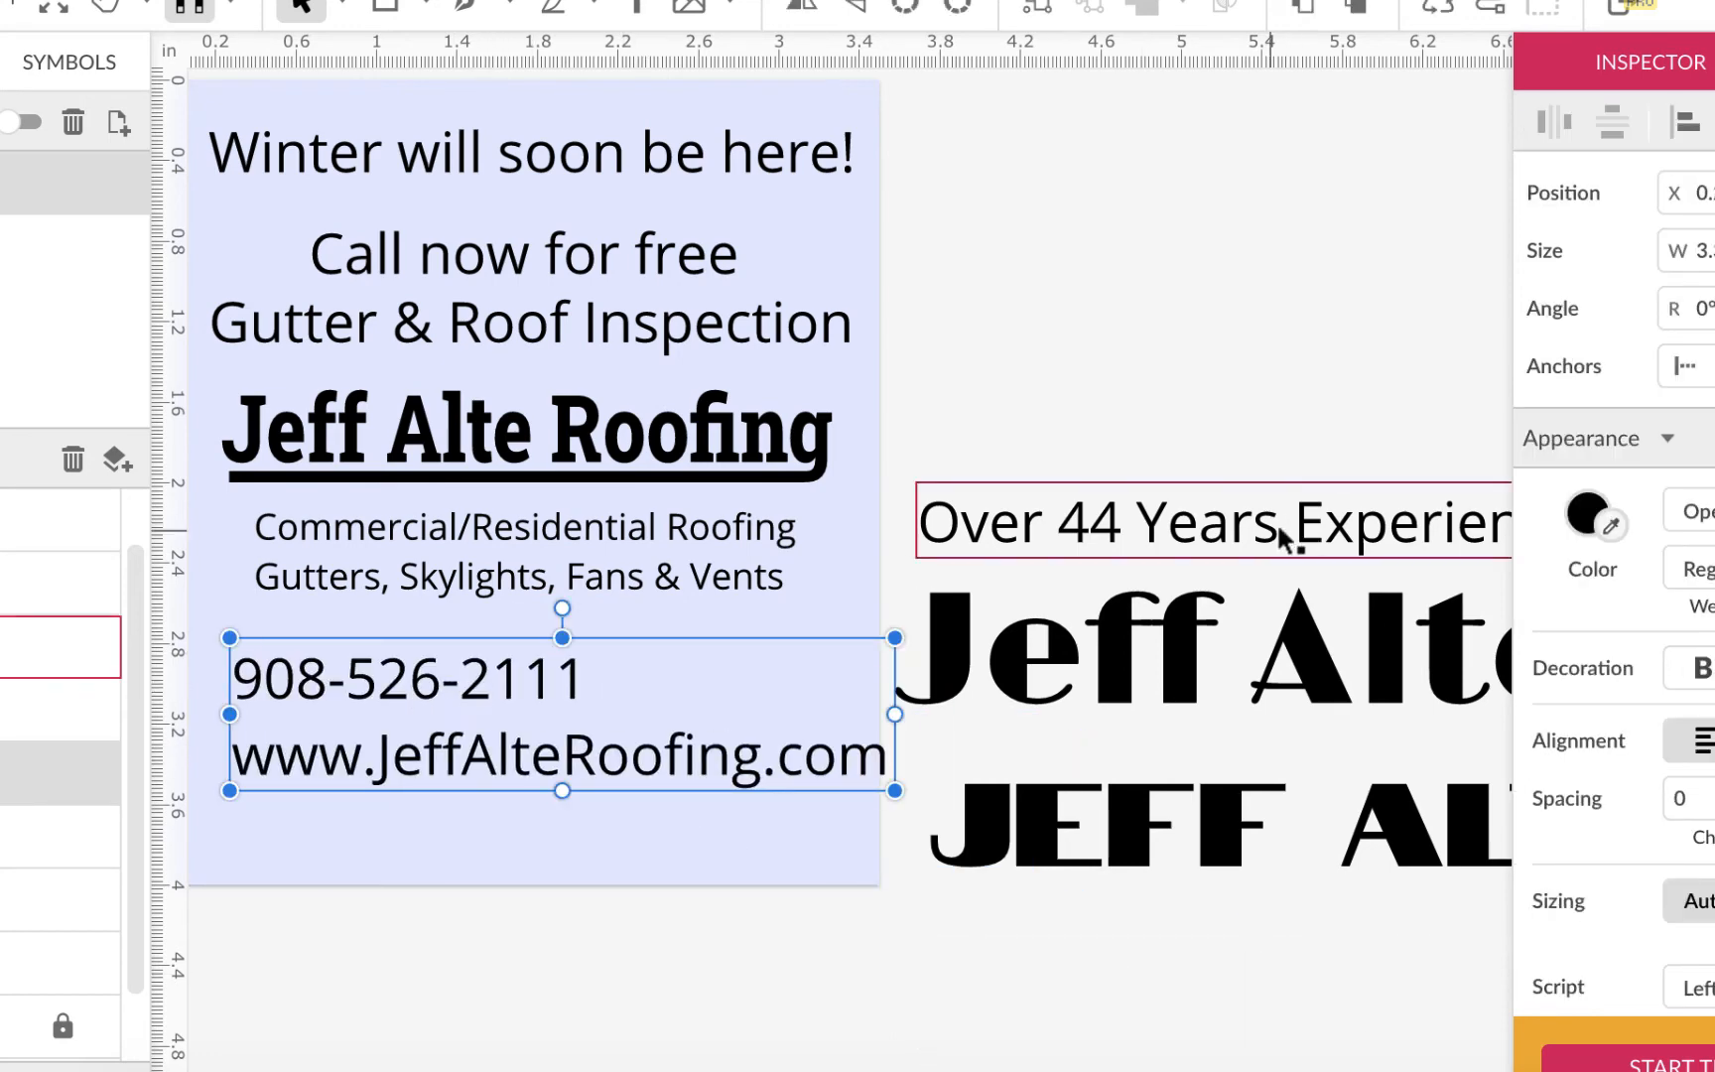
scroll(1280, 540, "down", 5)
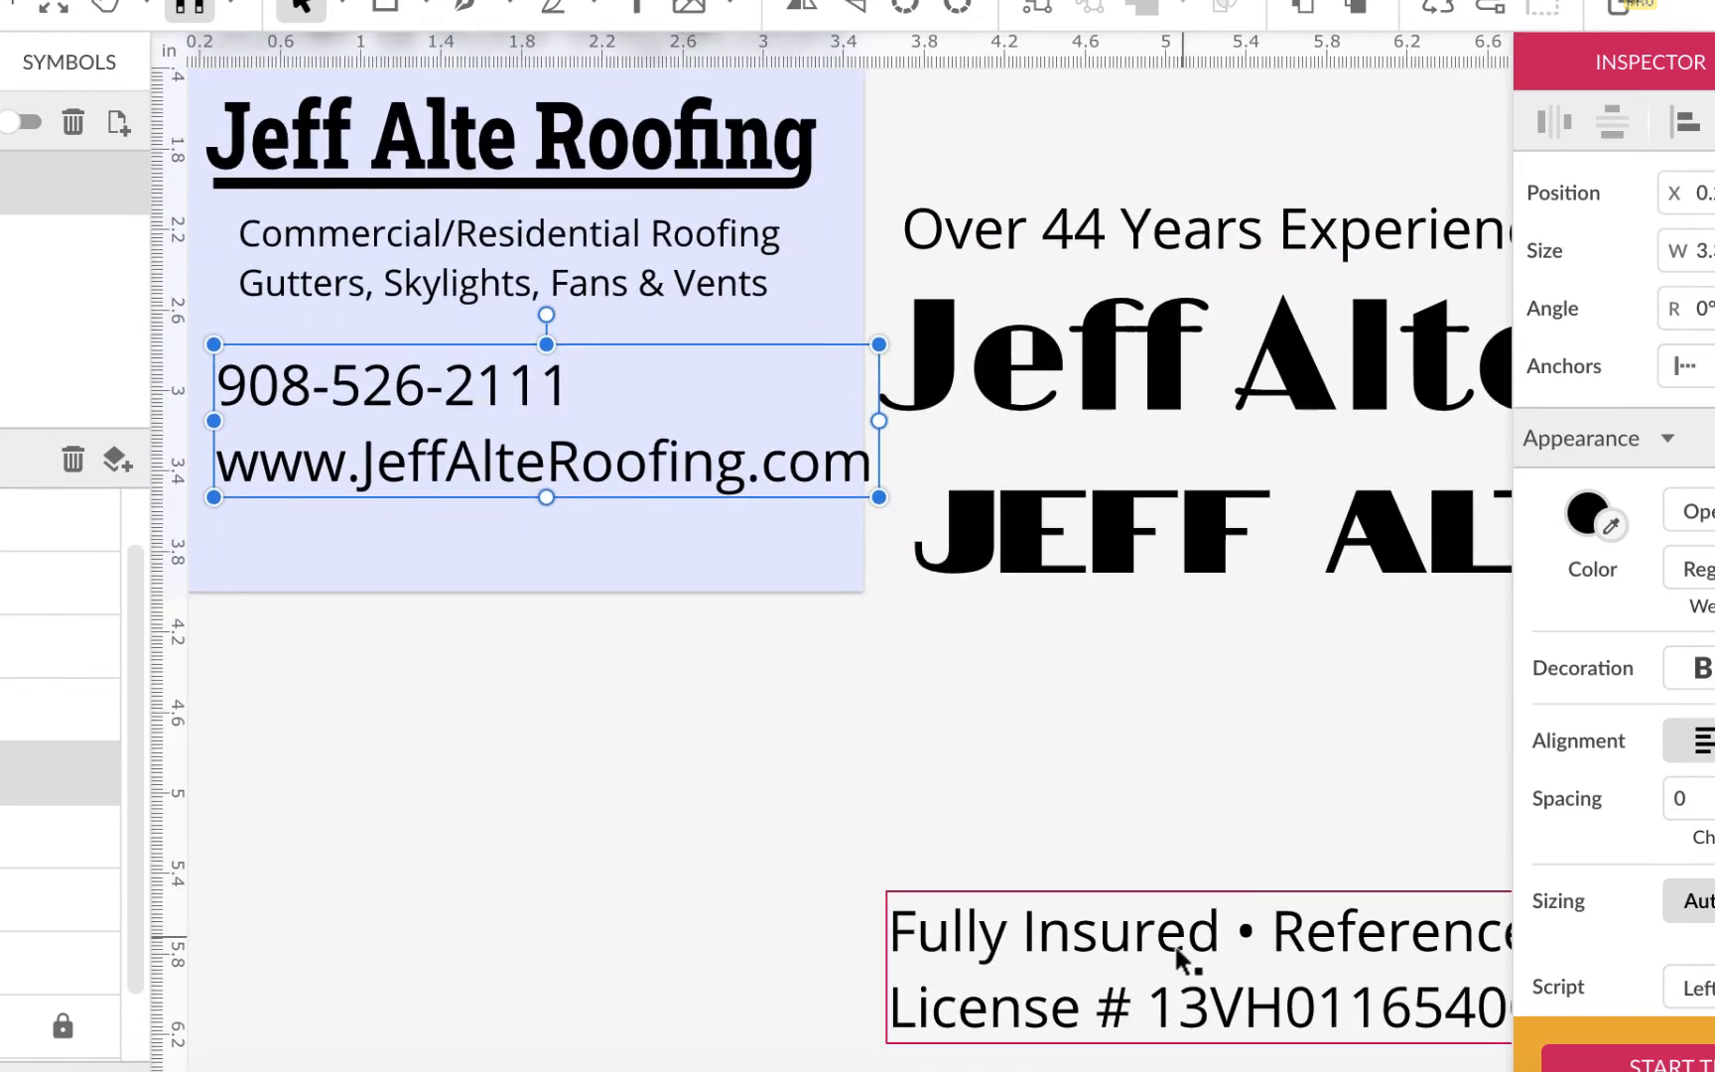
left_click_drag(1148, 950, 650, 699)
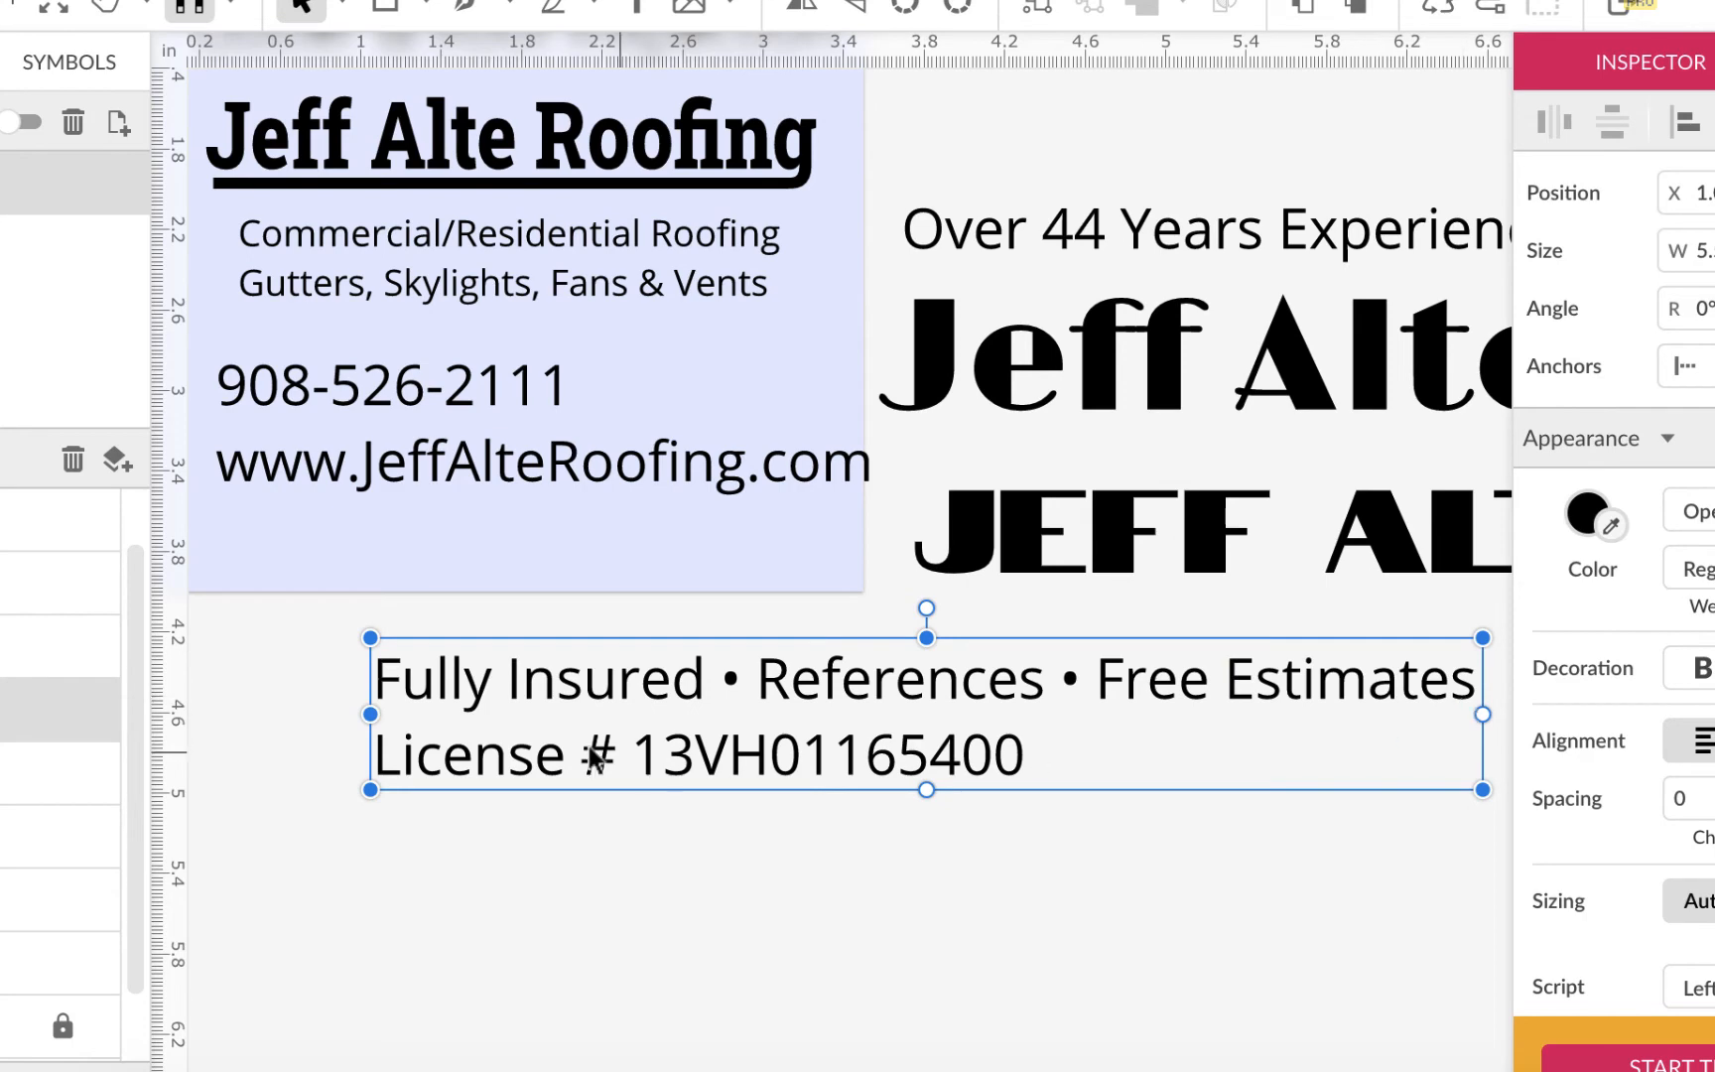
- Move the phone and website text down to the page's lower edge
scroll(706, 581, "left", 3)
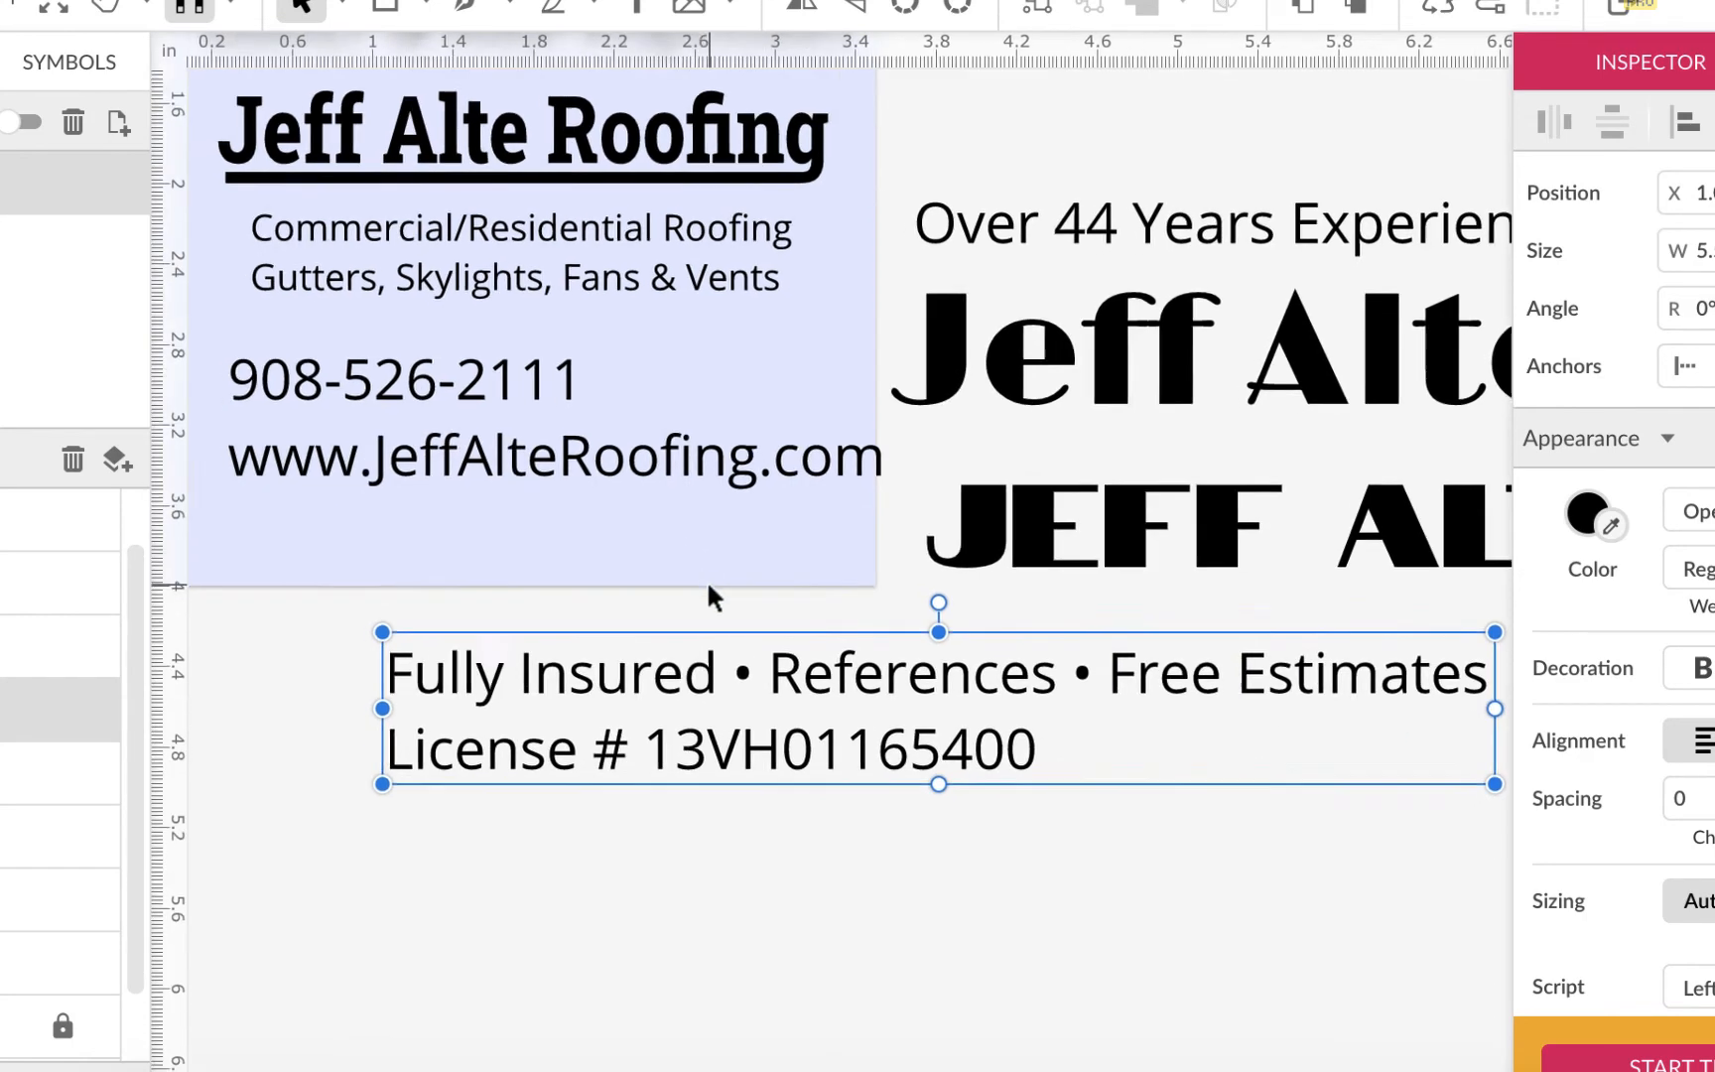
scroll(707, 585, "left", 2)
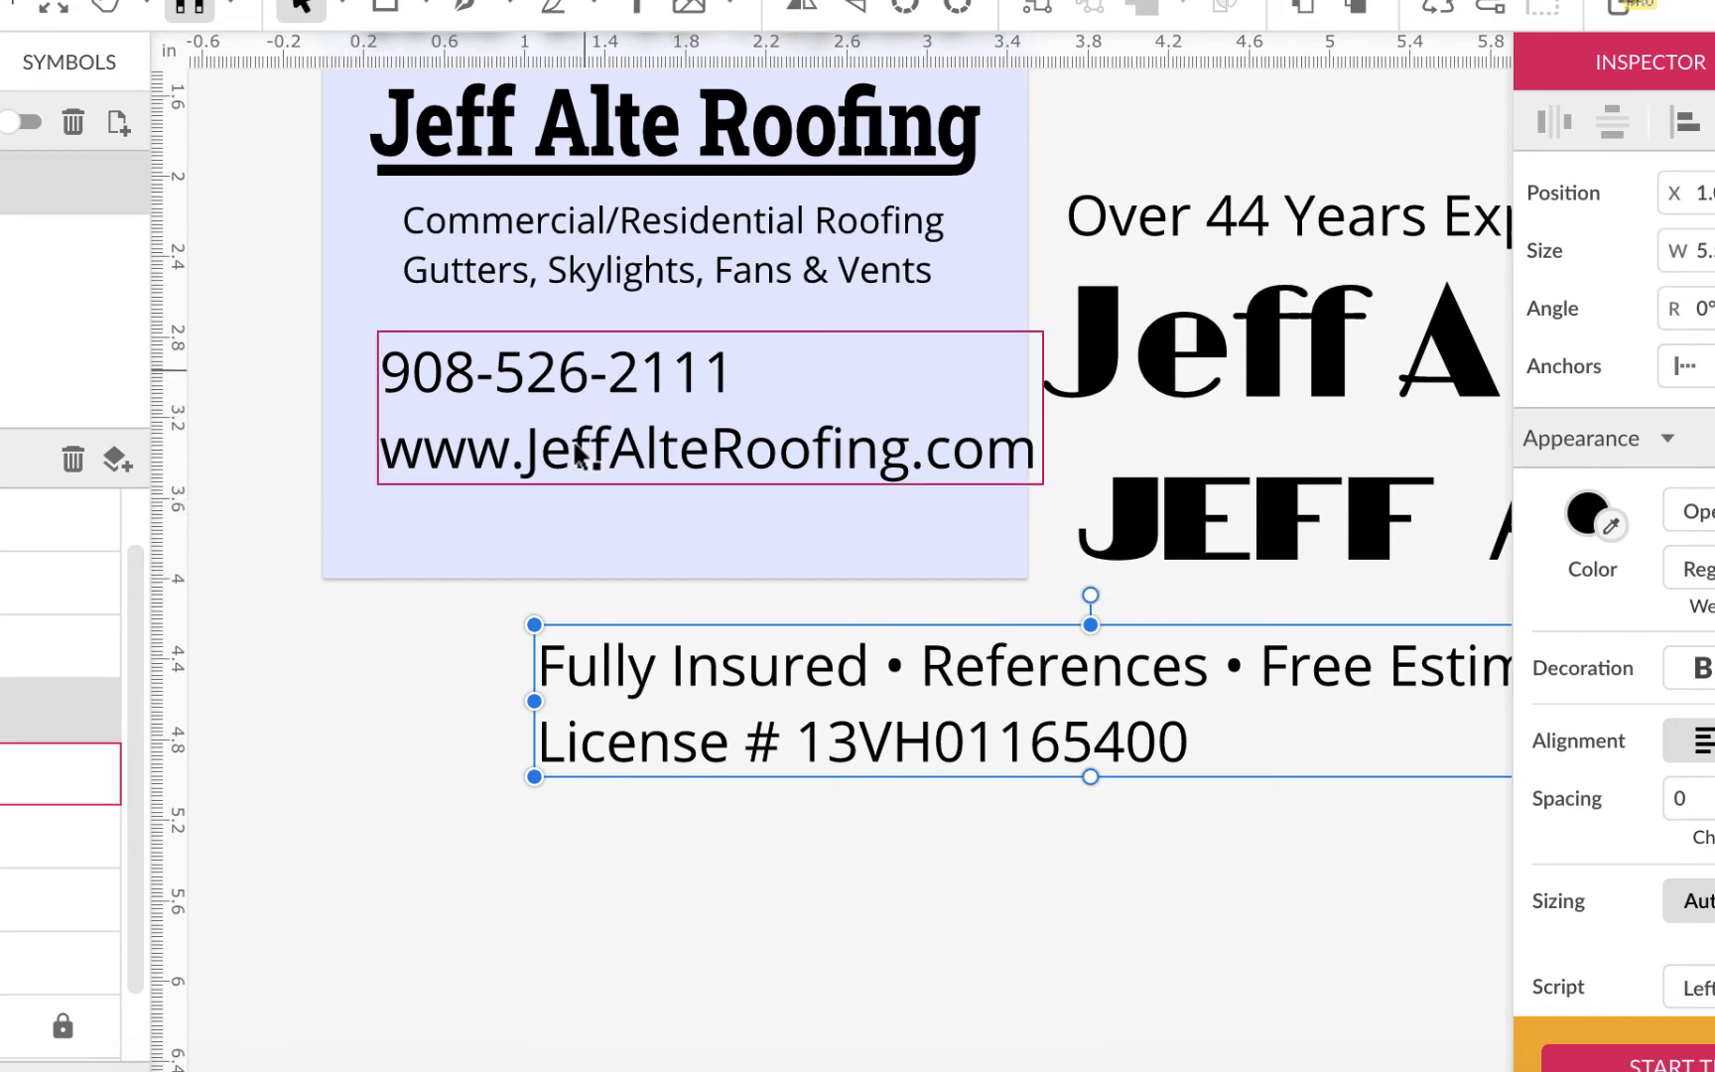
left_click_drag(584, 454, 567, 486)
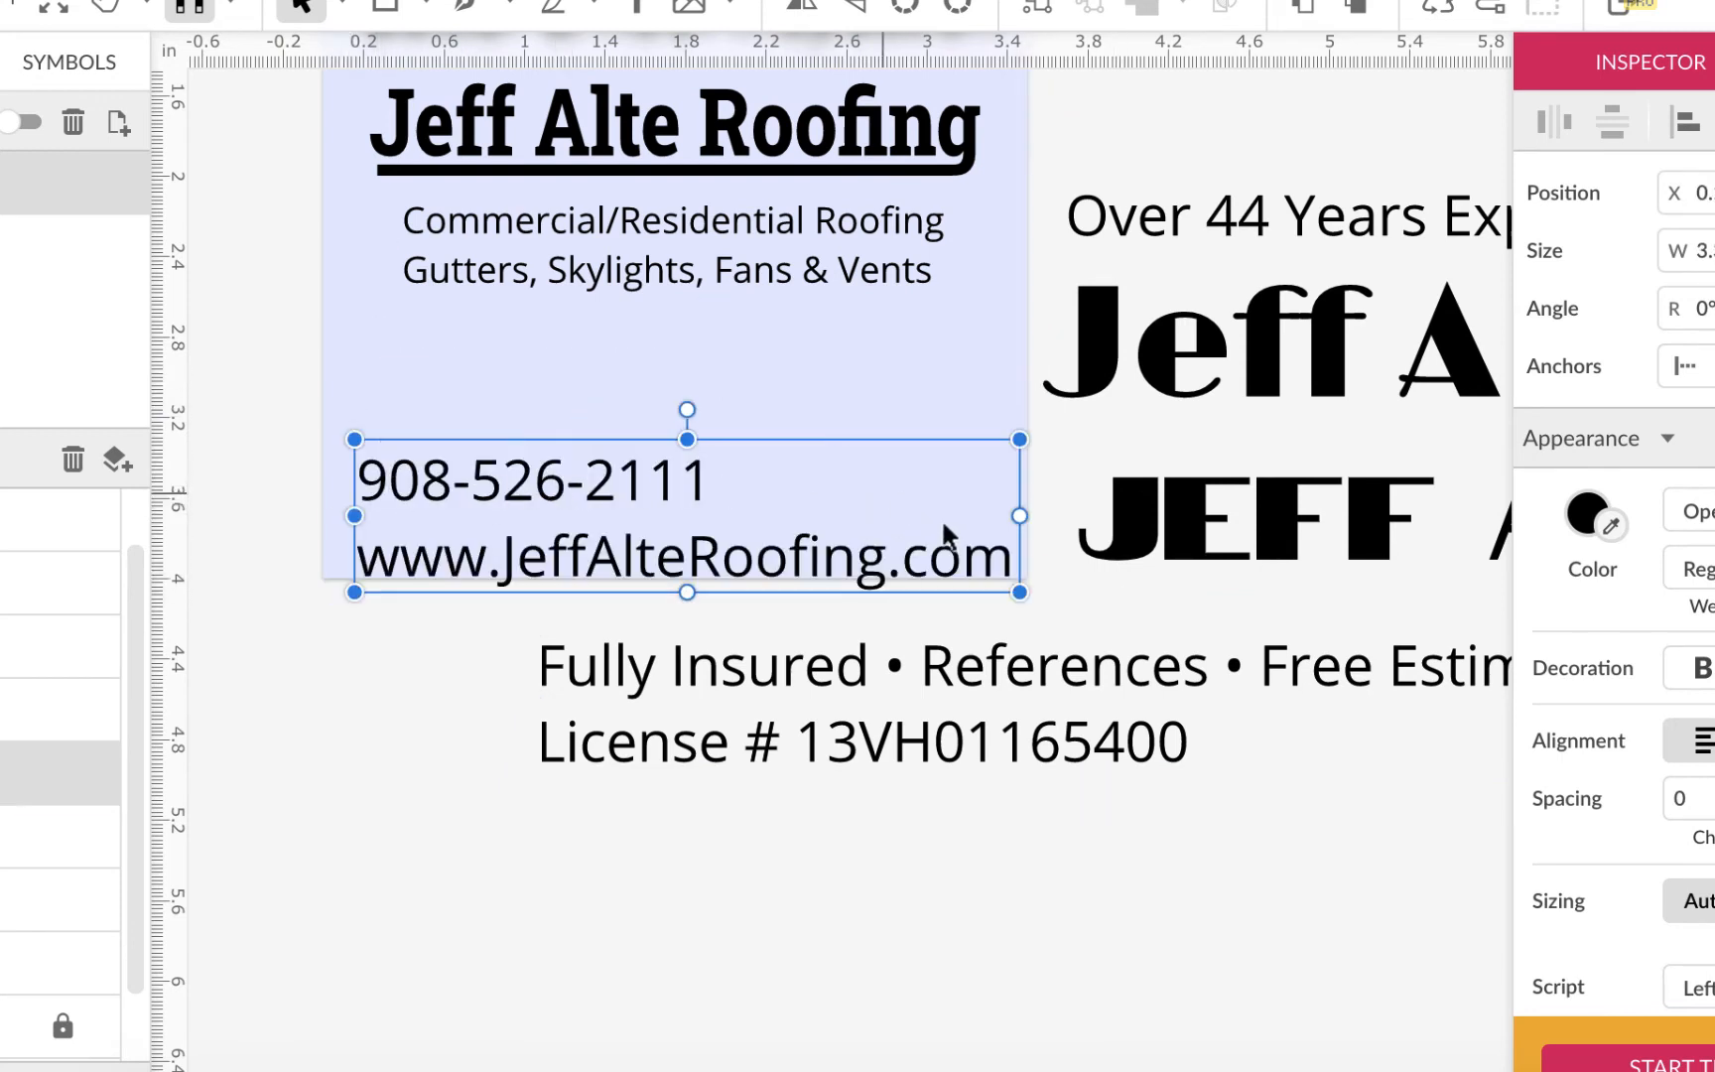
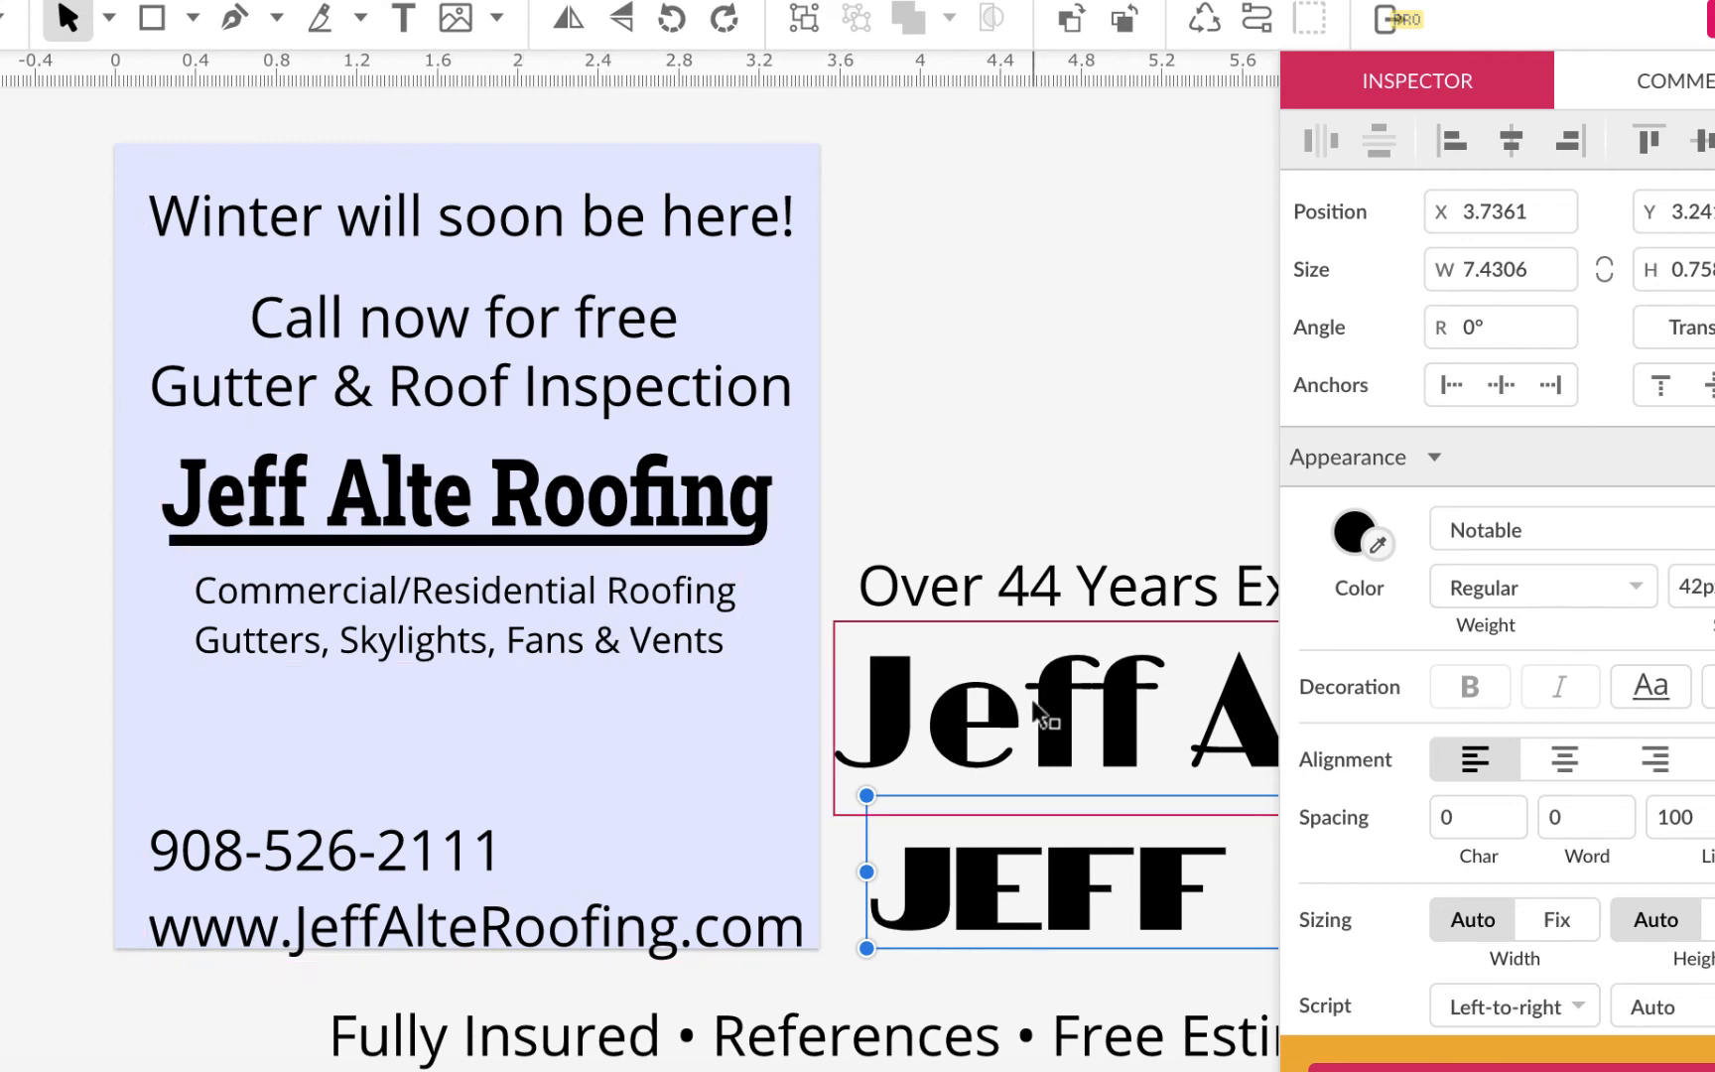
- Scale the "Call now for free Gutter & Roof Inspection" text to 17px with Autoscale Font enabled and recentre it above the logo
left_click(766, 394)
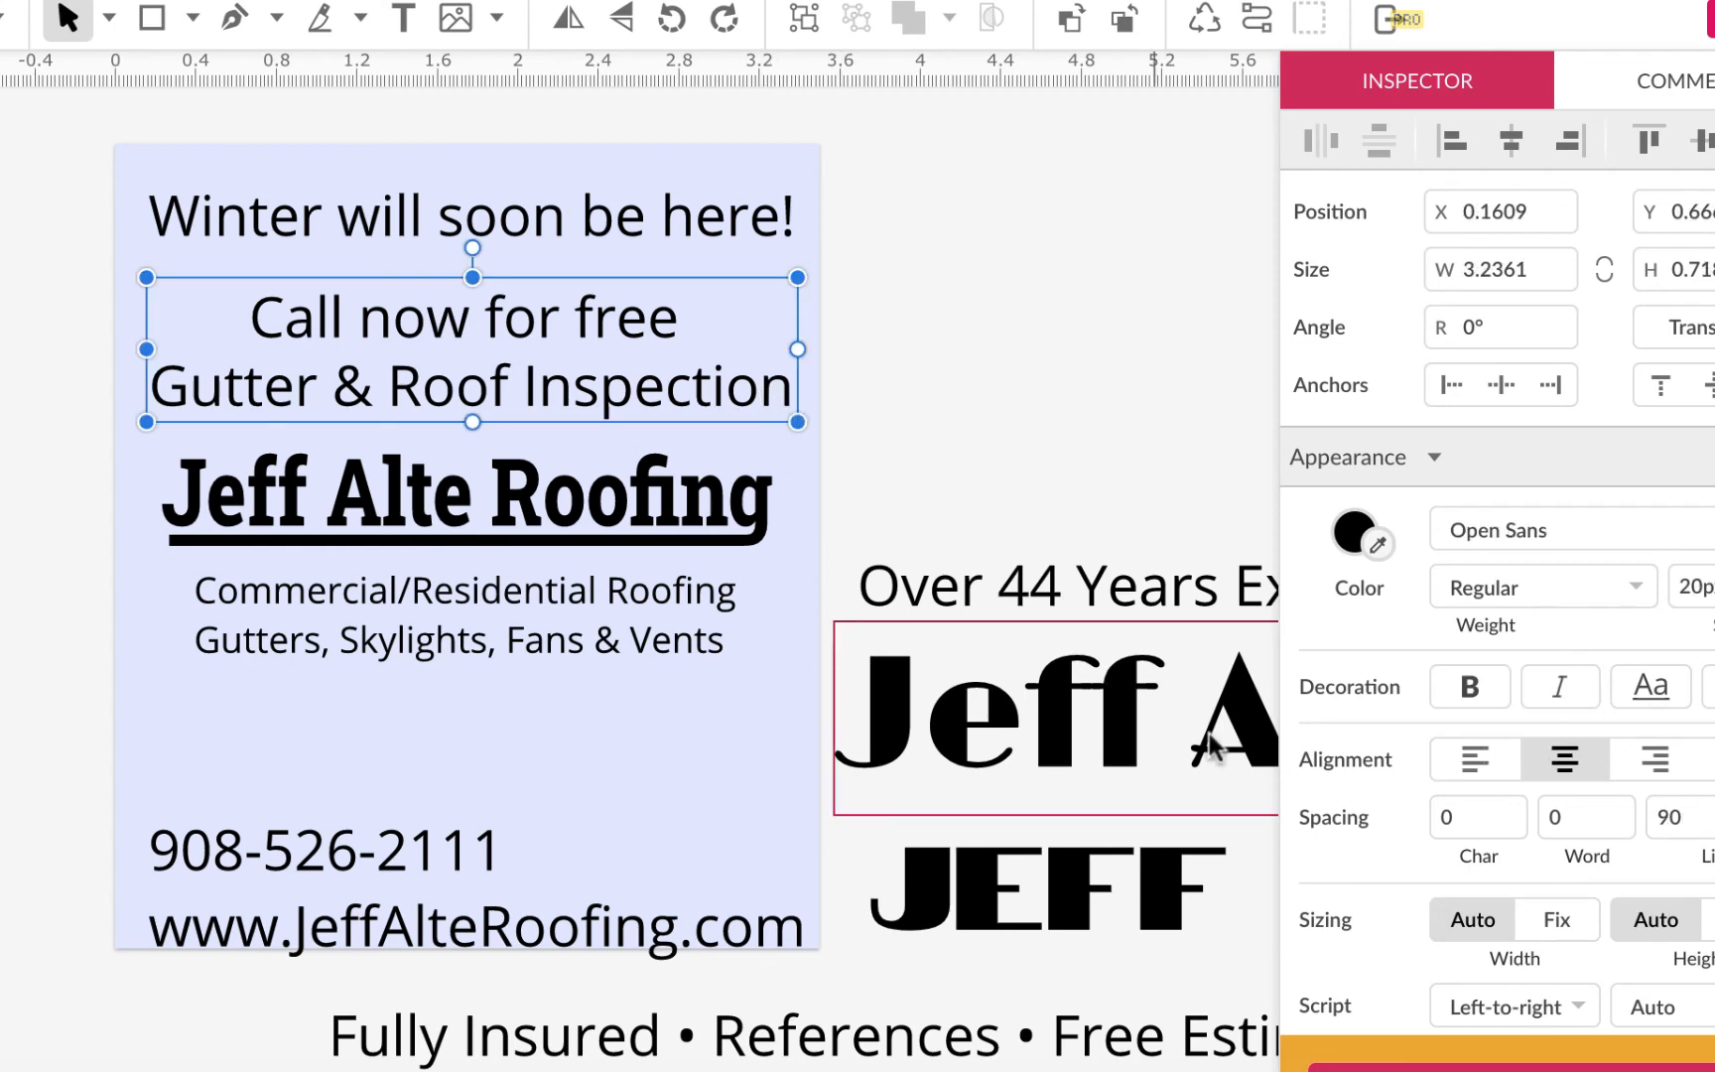
scroll(1340, 941, "down", 4)
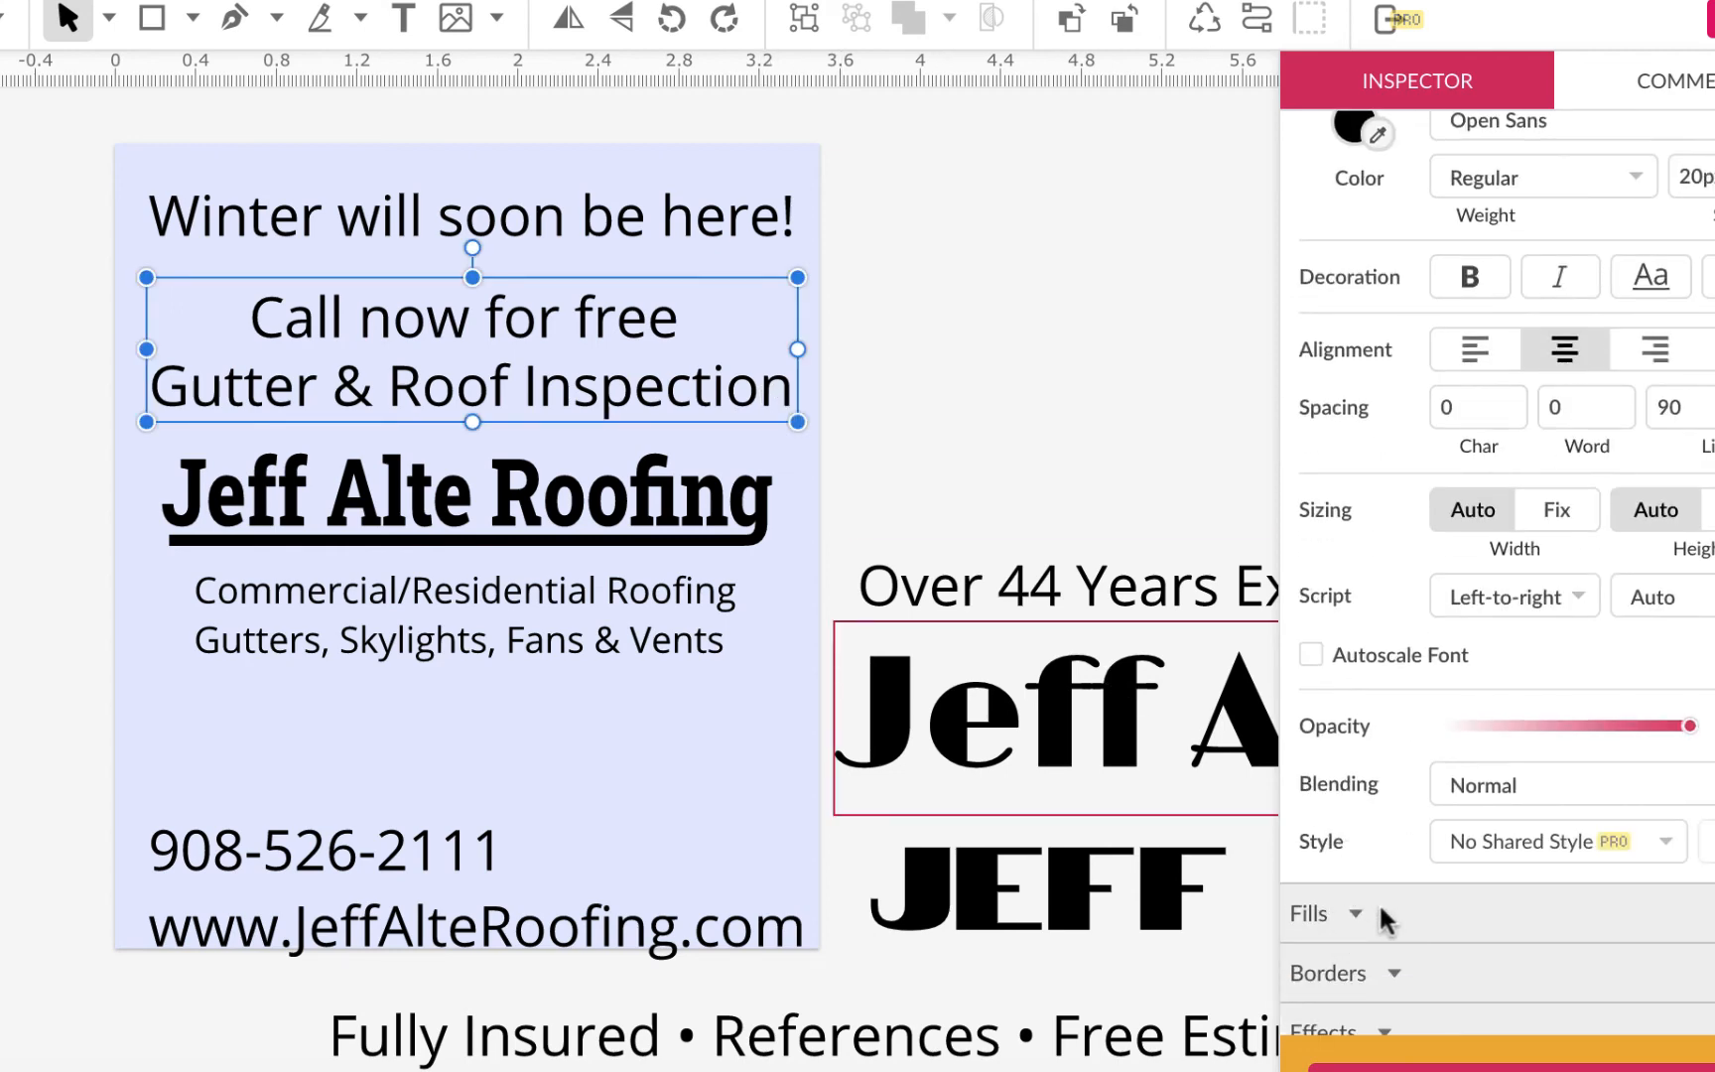
left_click(1310, 655)
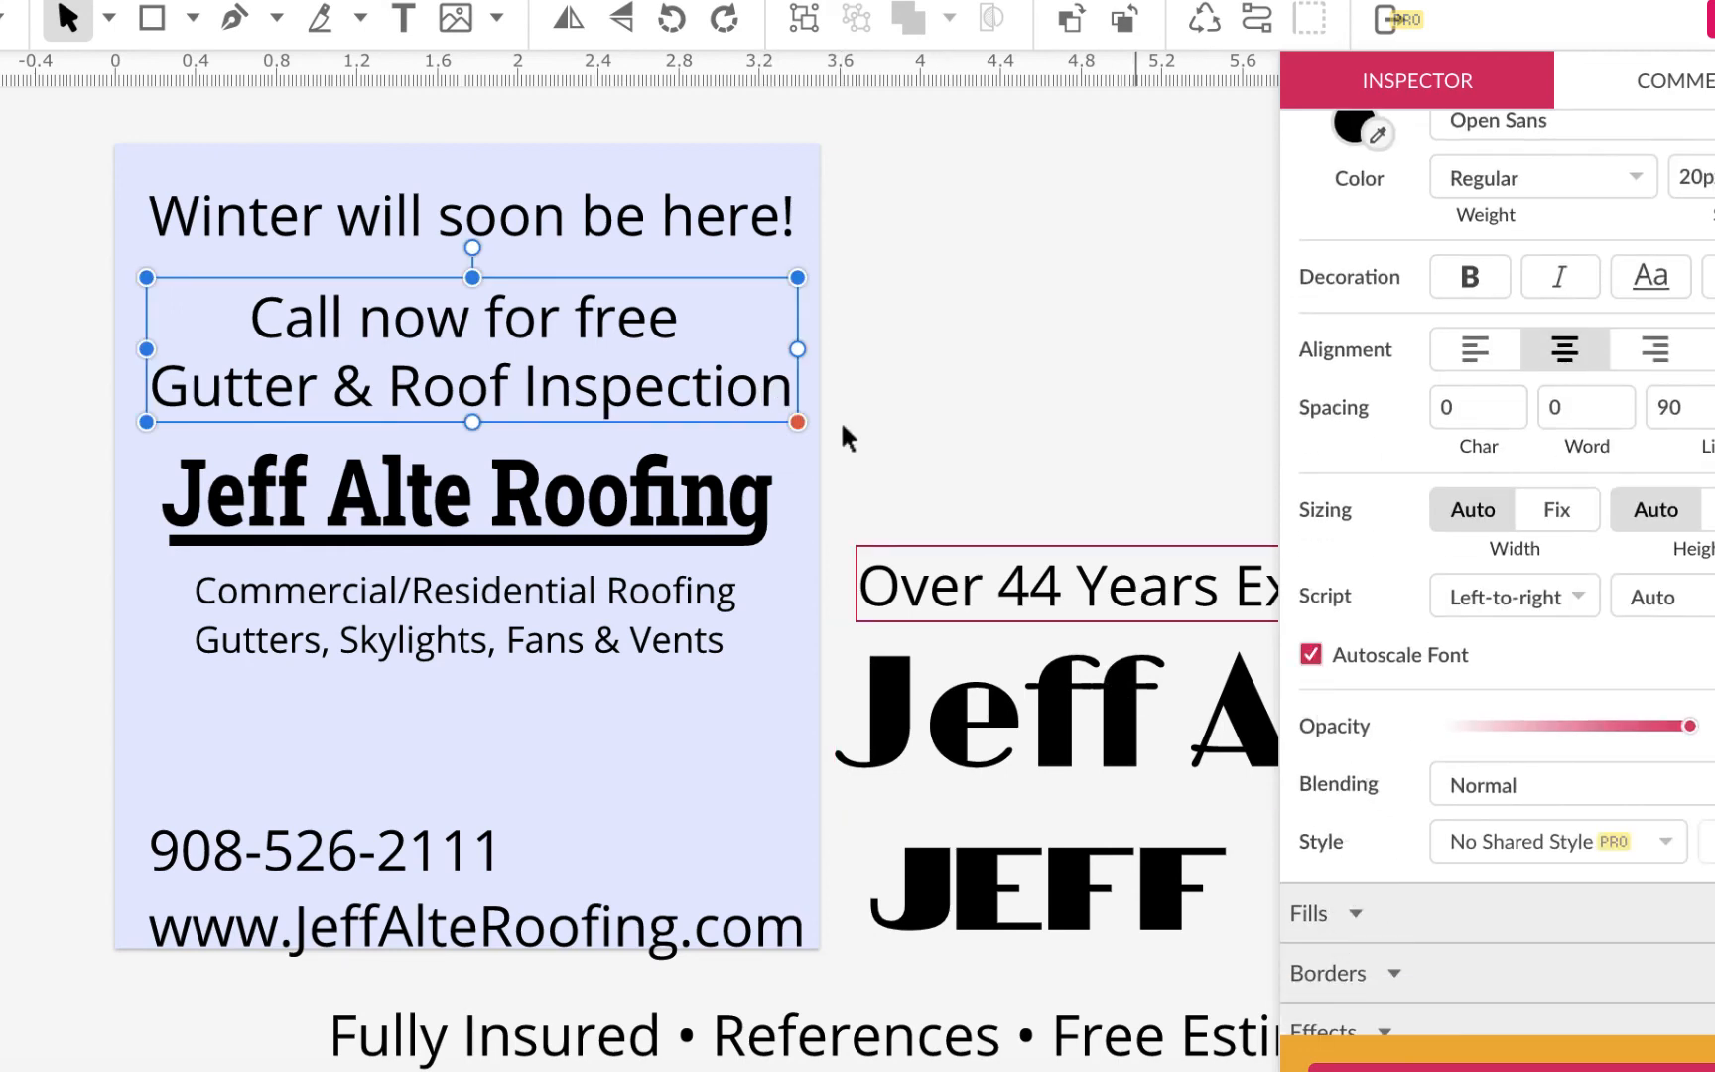
left_click_drag(797, 421, 716, 363)
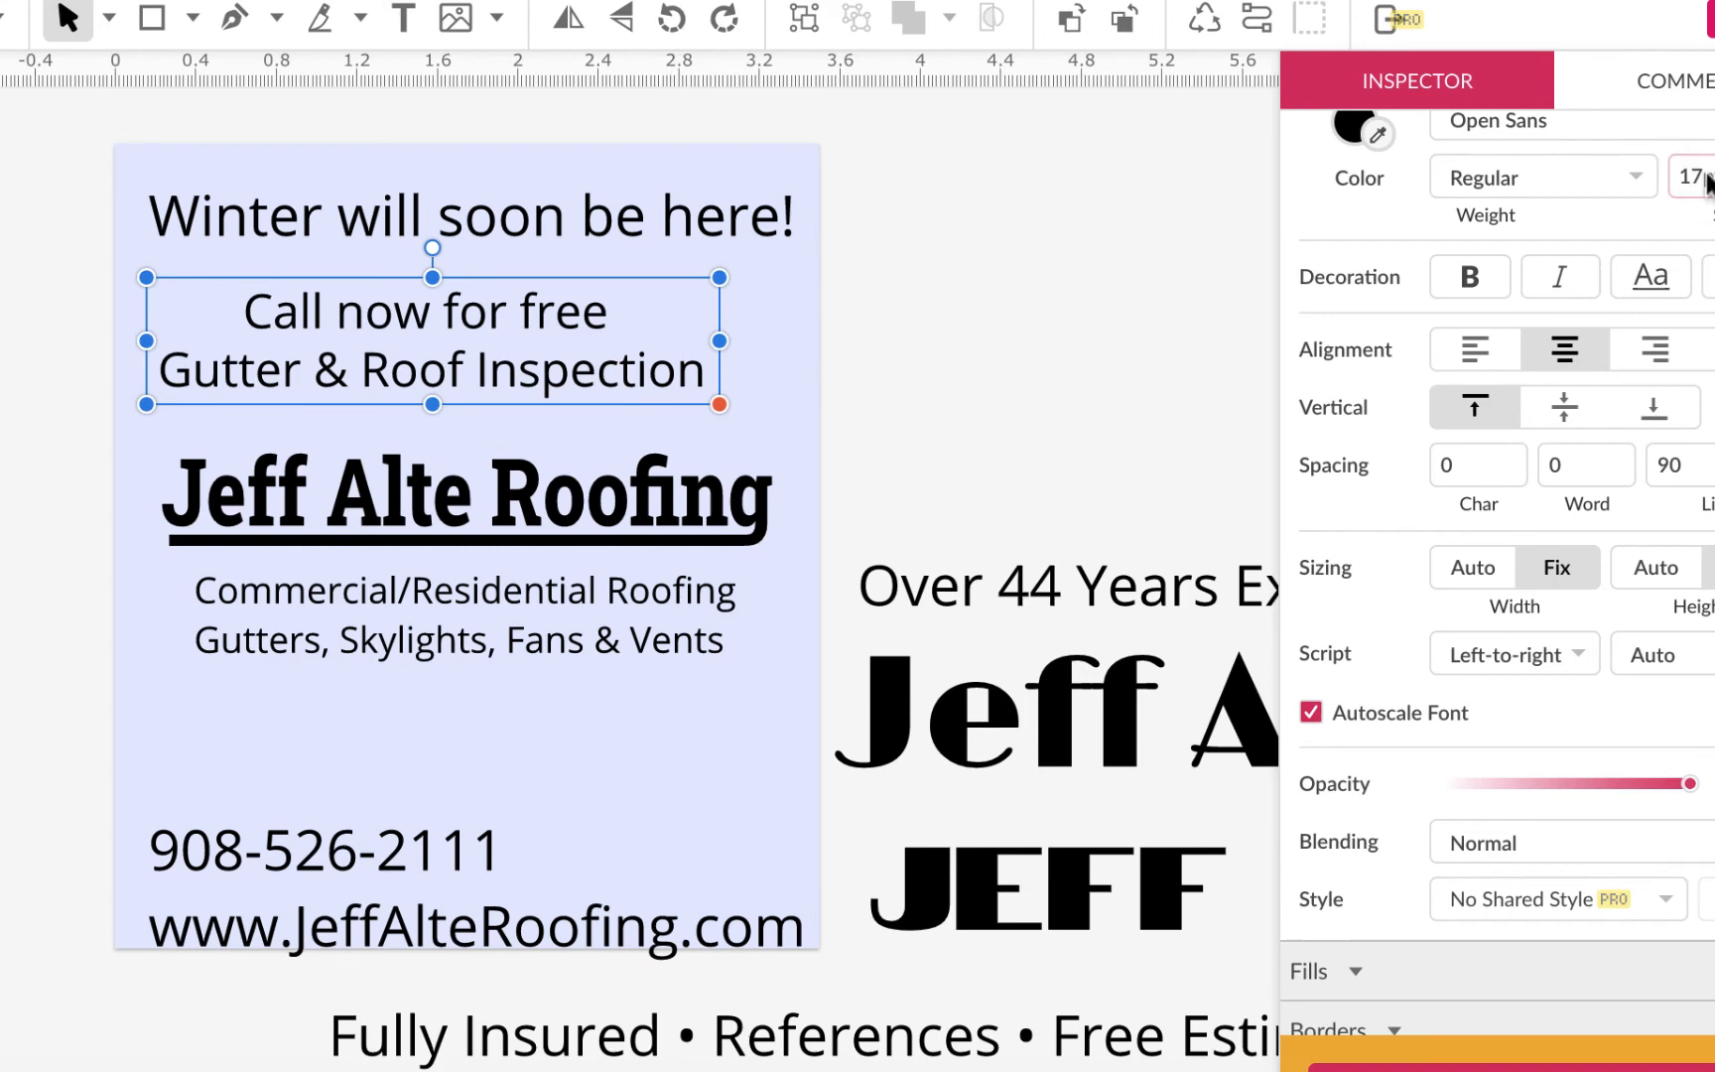
left_click_drag(555, 325, 595, 342)
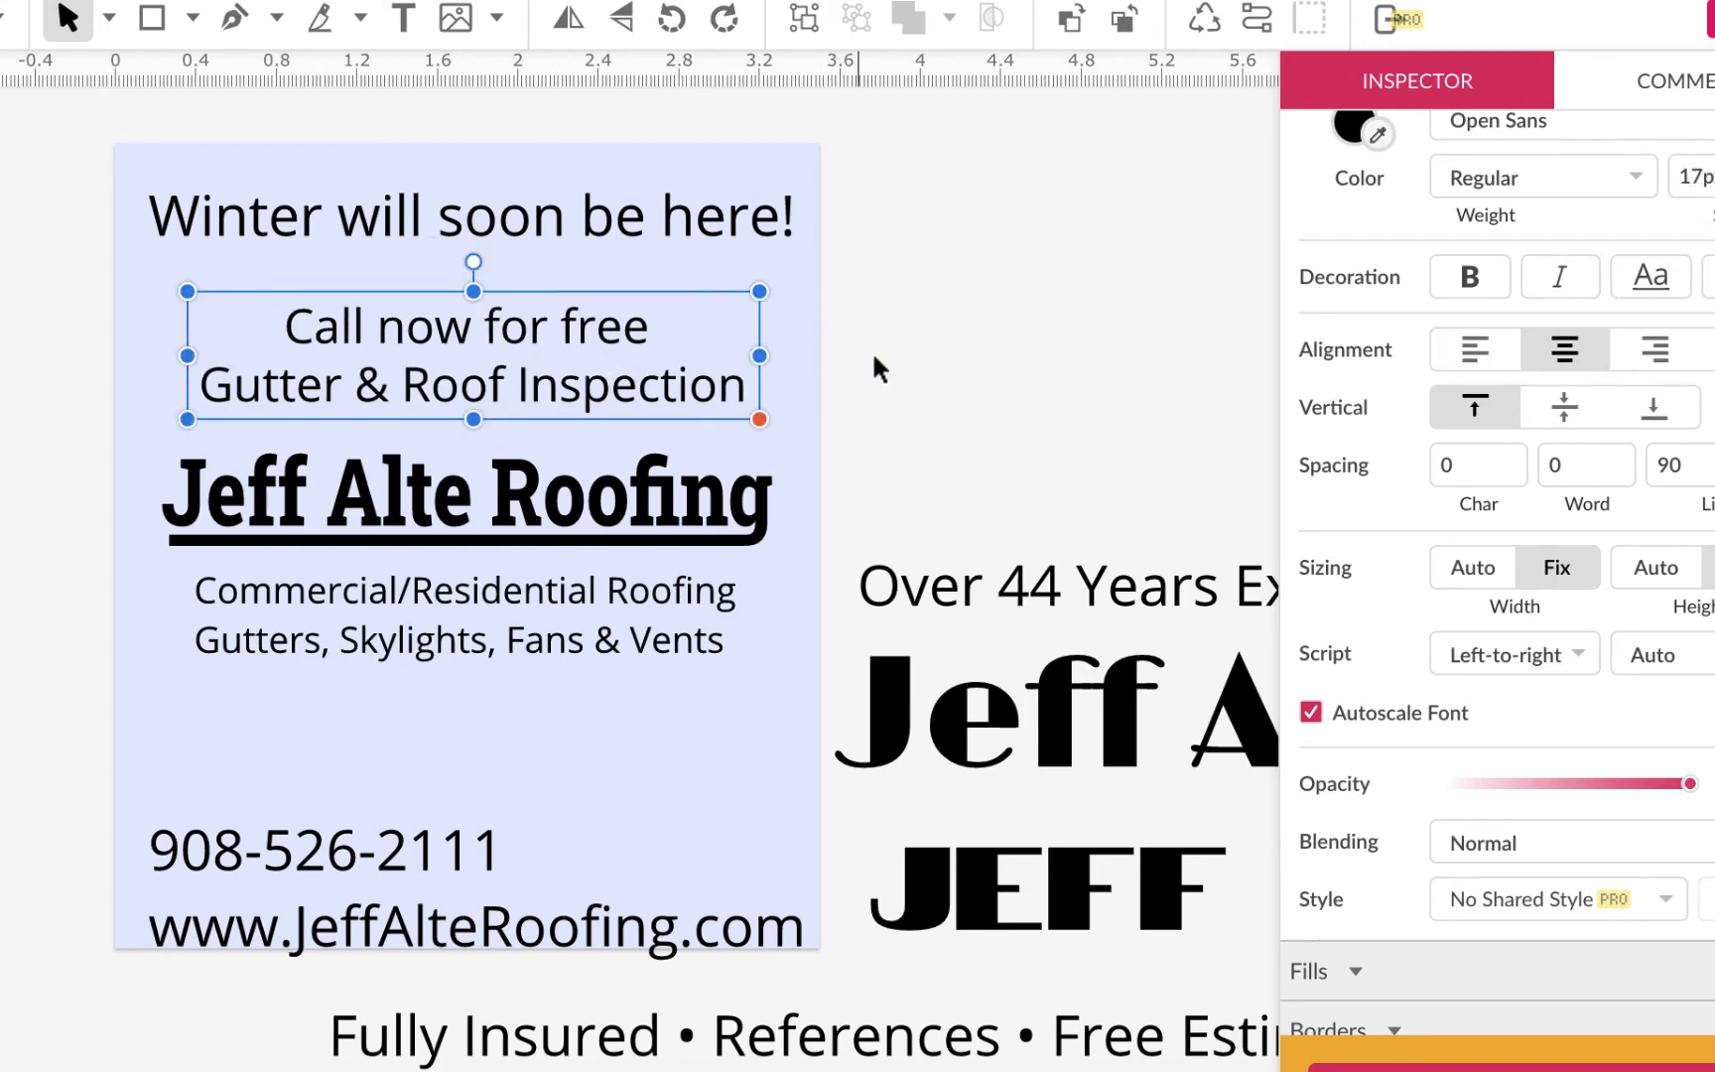
scroll(928, 304, "down", 1)
scroll(931, 311, "down", 5)
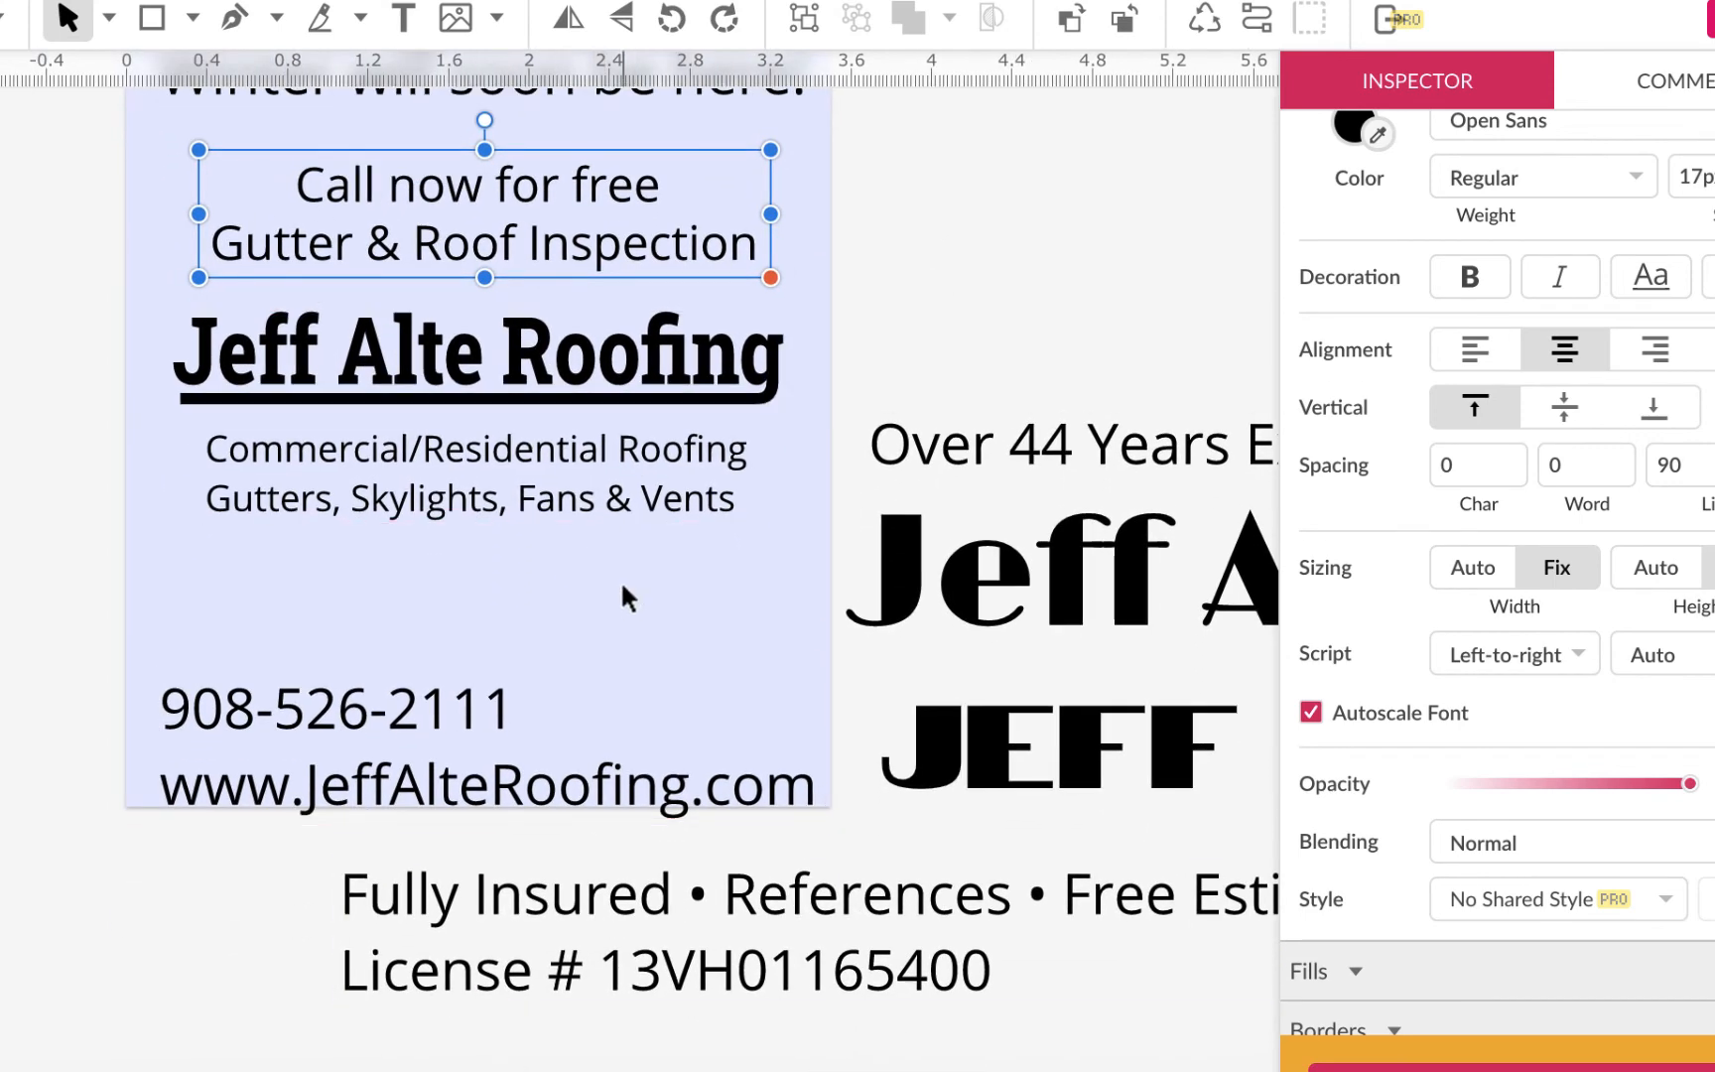
scroll(624, 595, "up", 6)
scroll(624, 595, "right", 5)
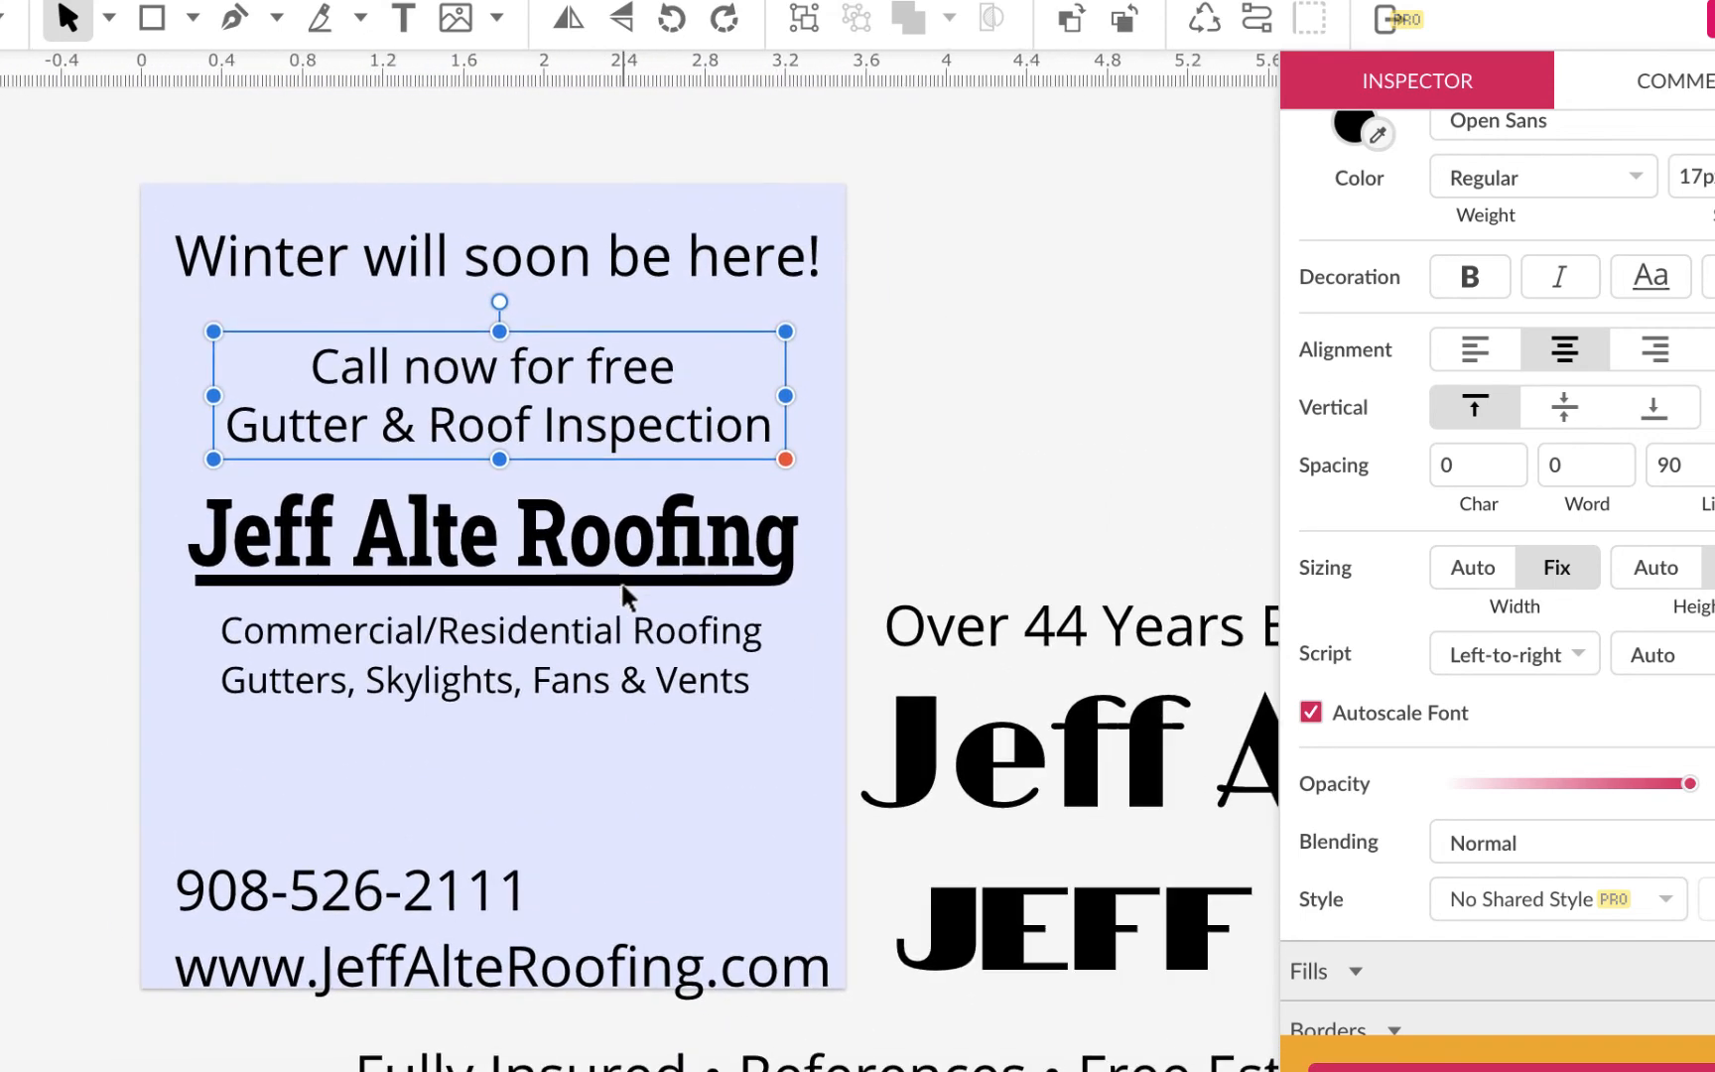
scroll(545, 669, "left", 1)
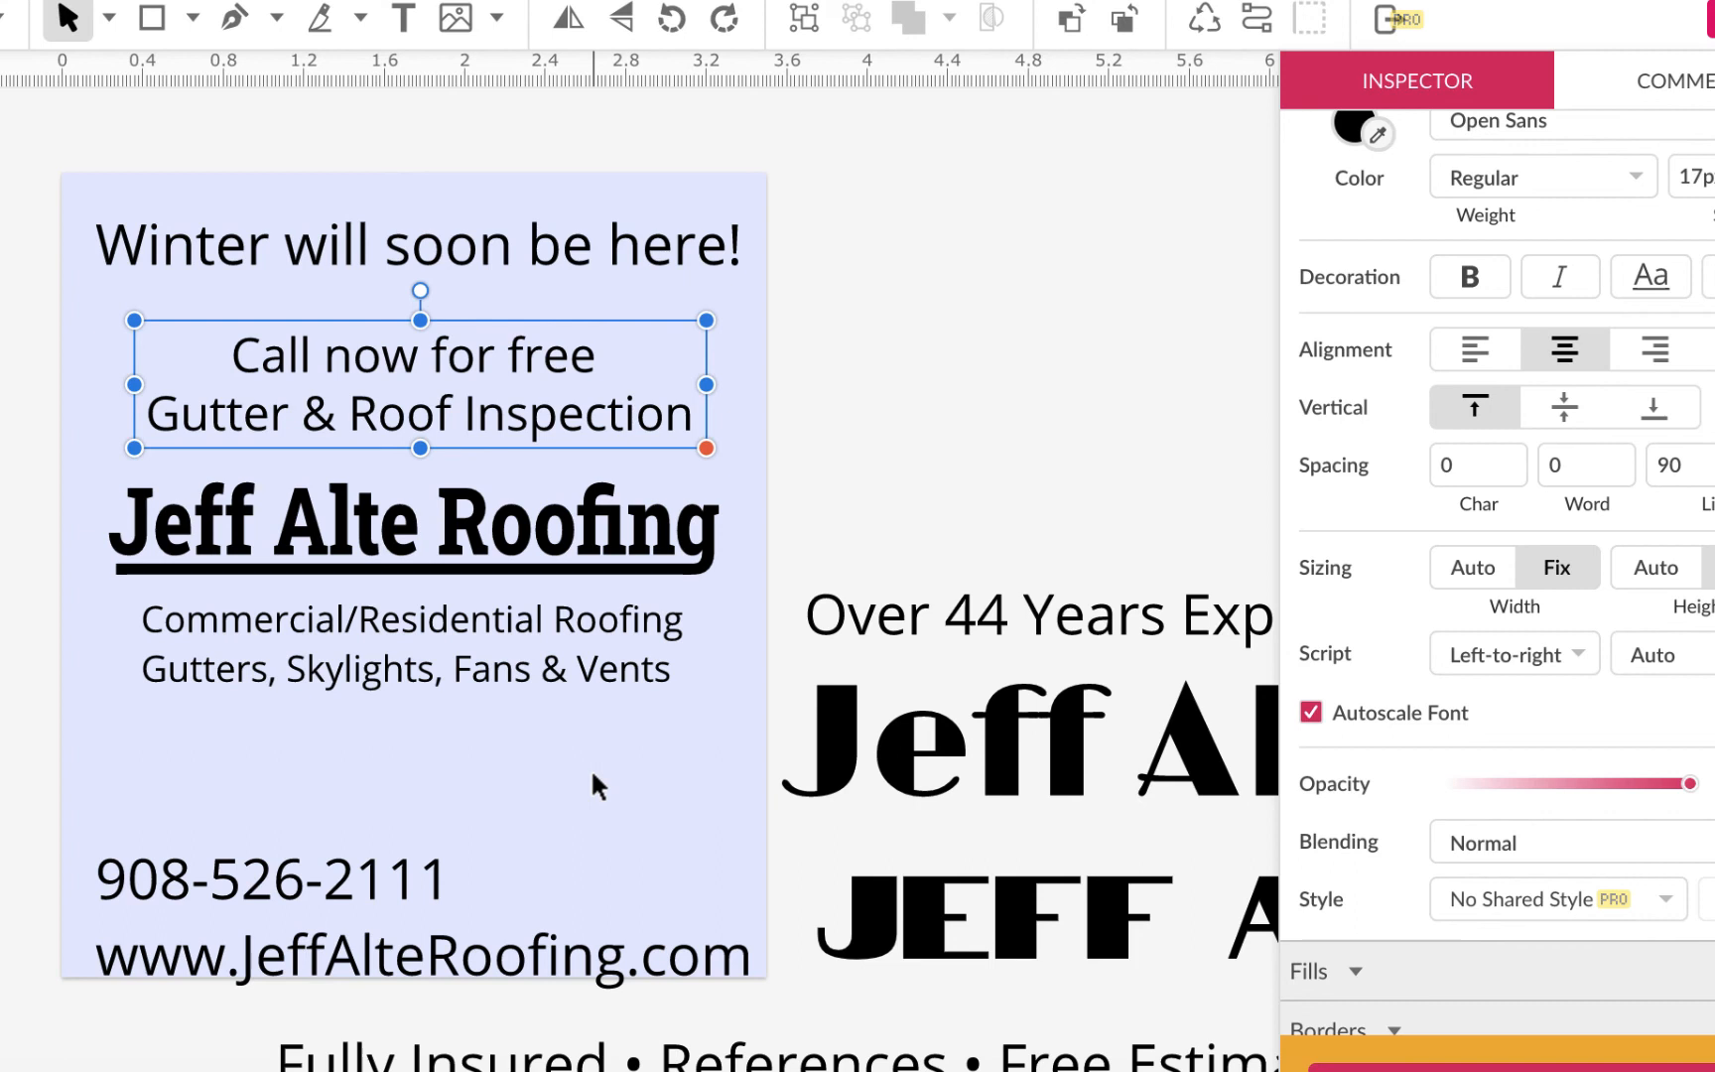
scroll(933, 330, "down", 1)
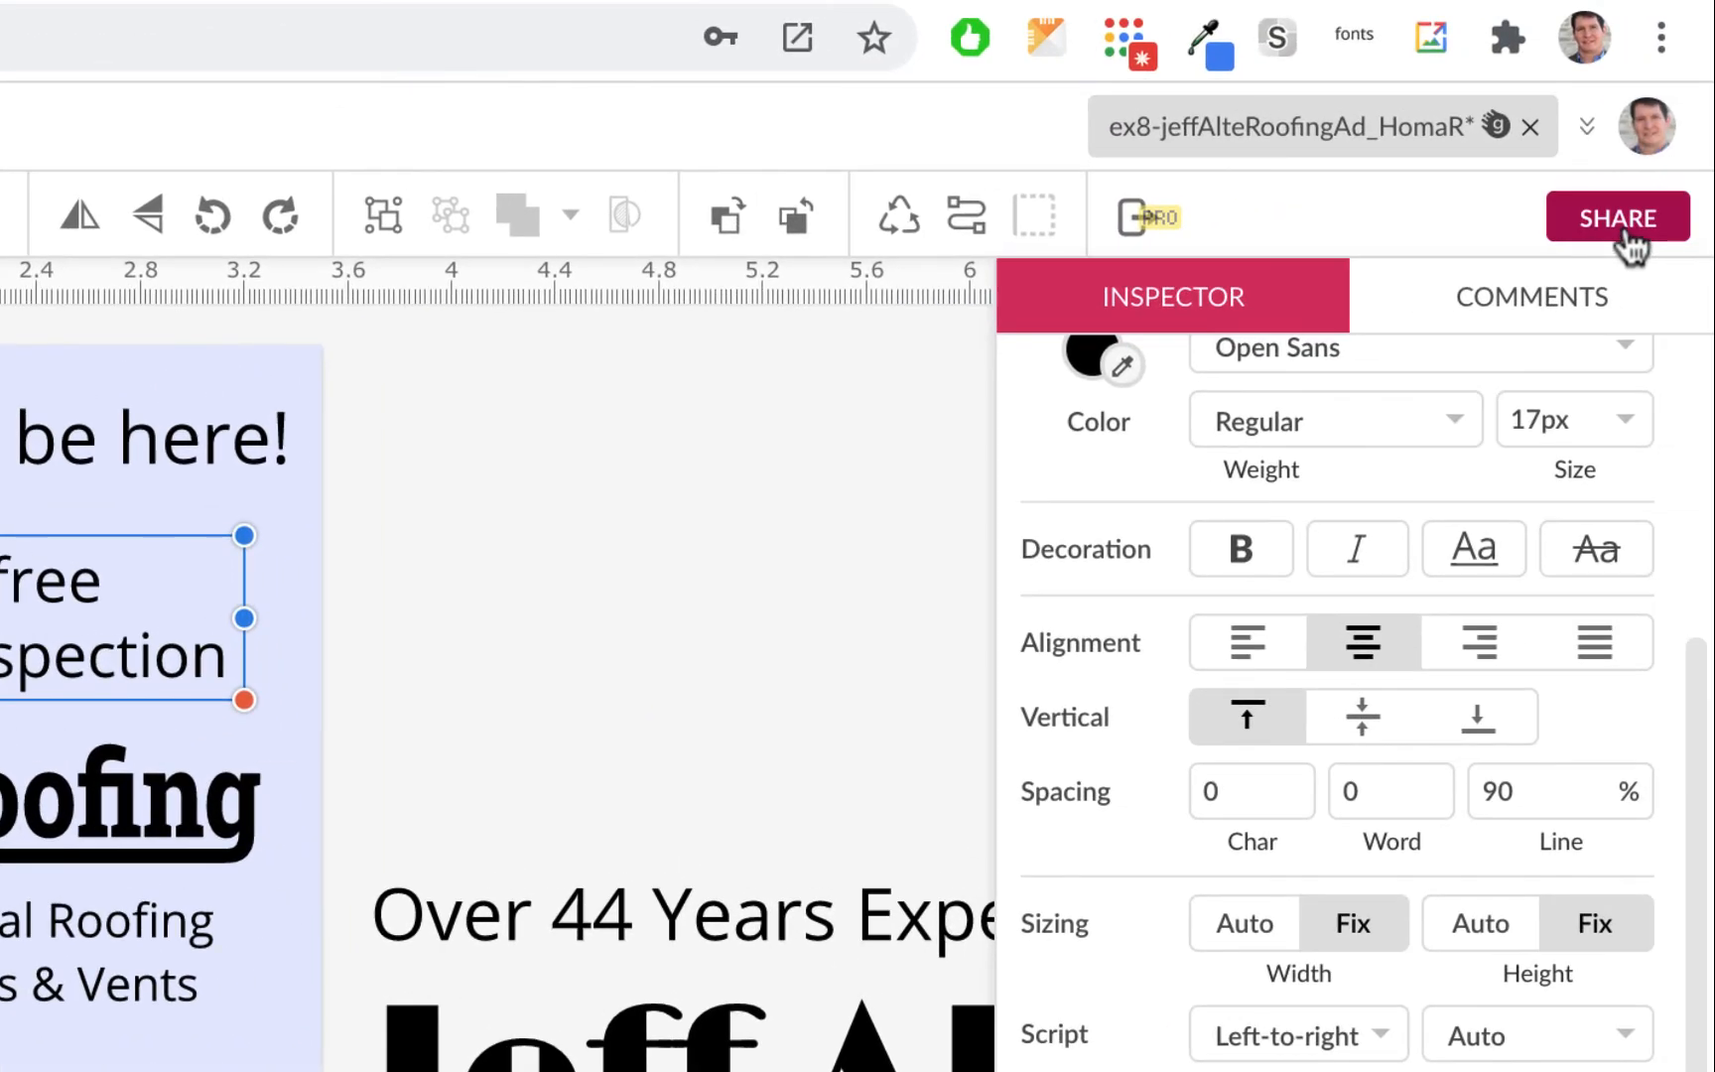
- Open the file's sharing settings and view the access levels for everybody with the link
left_click(1620, 220)
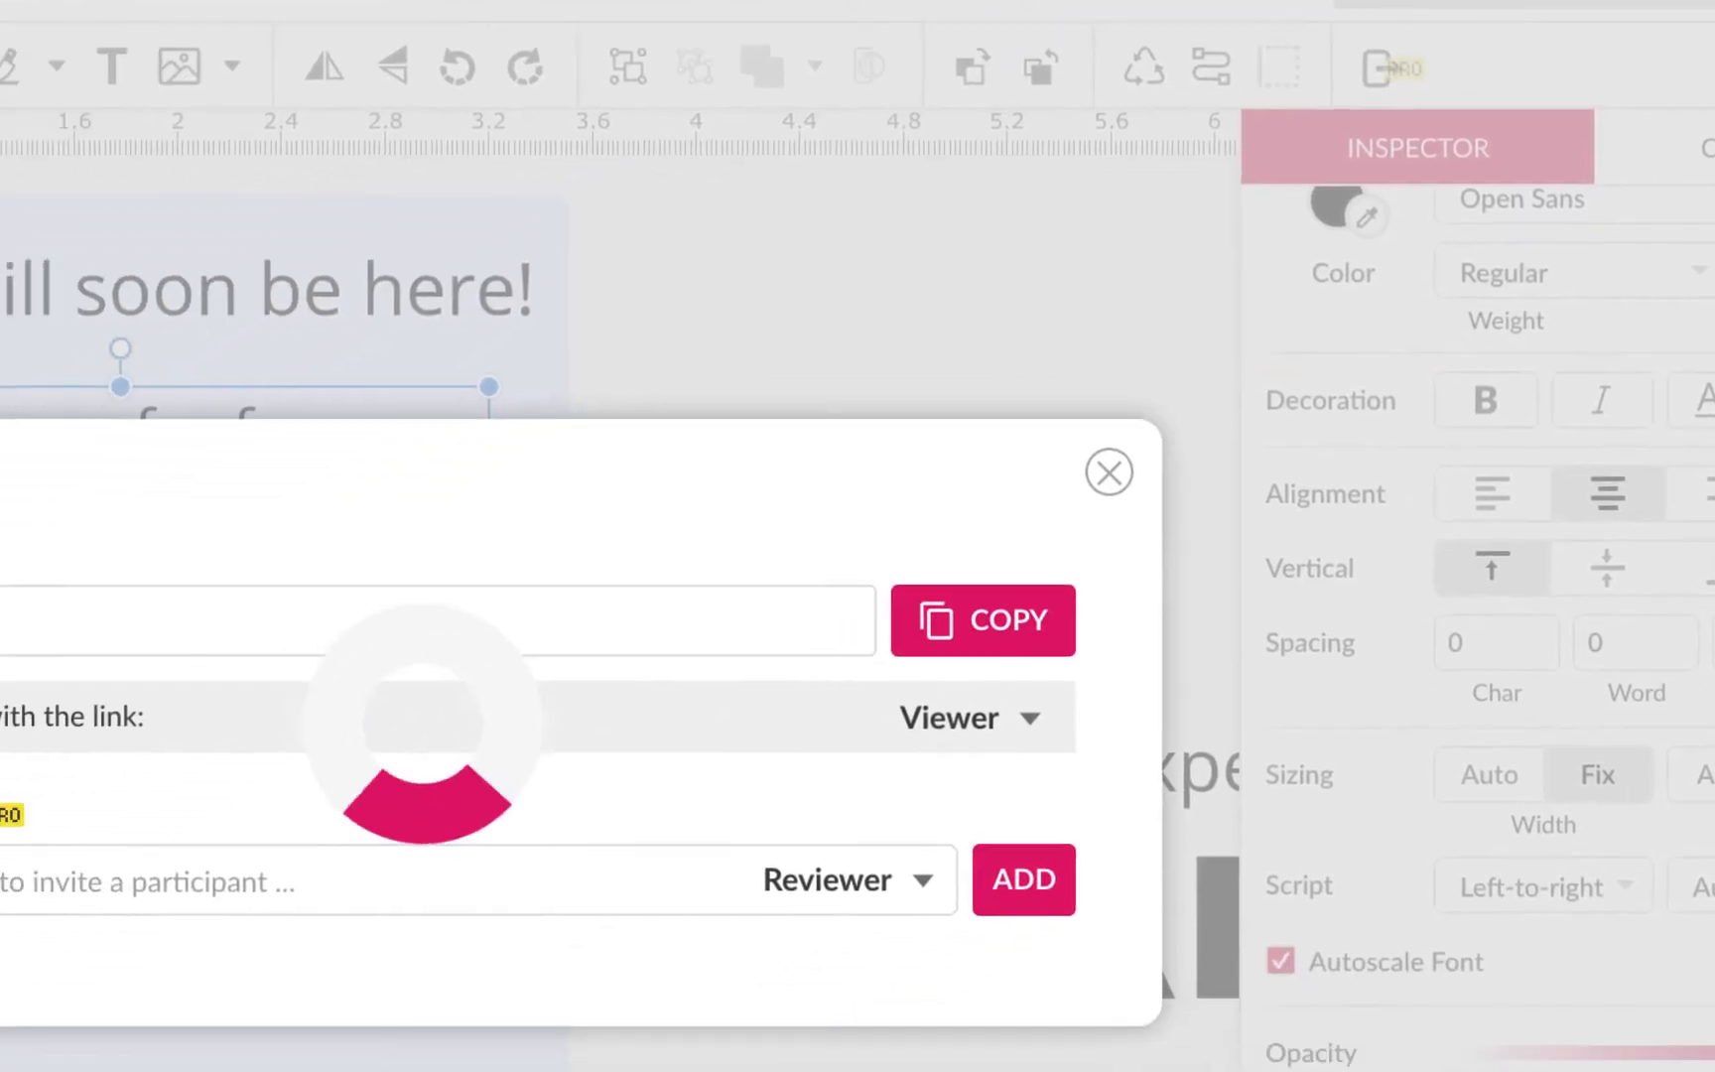
left_click(1270, 575)
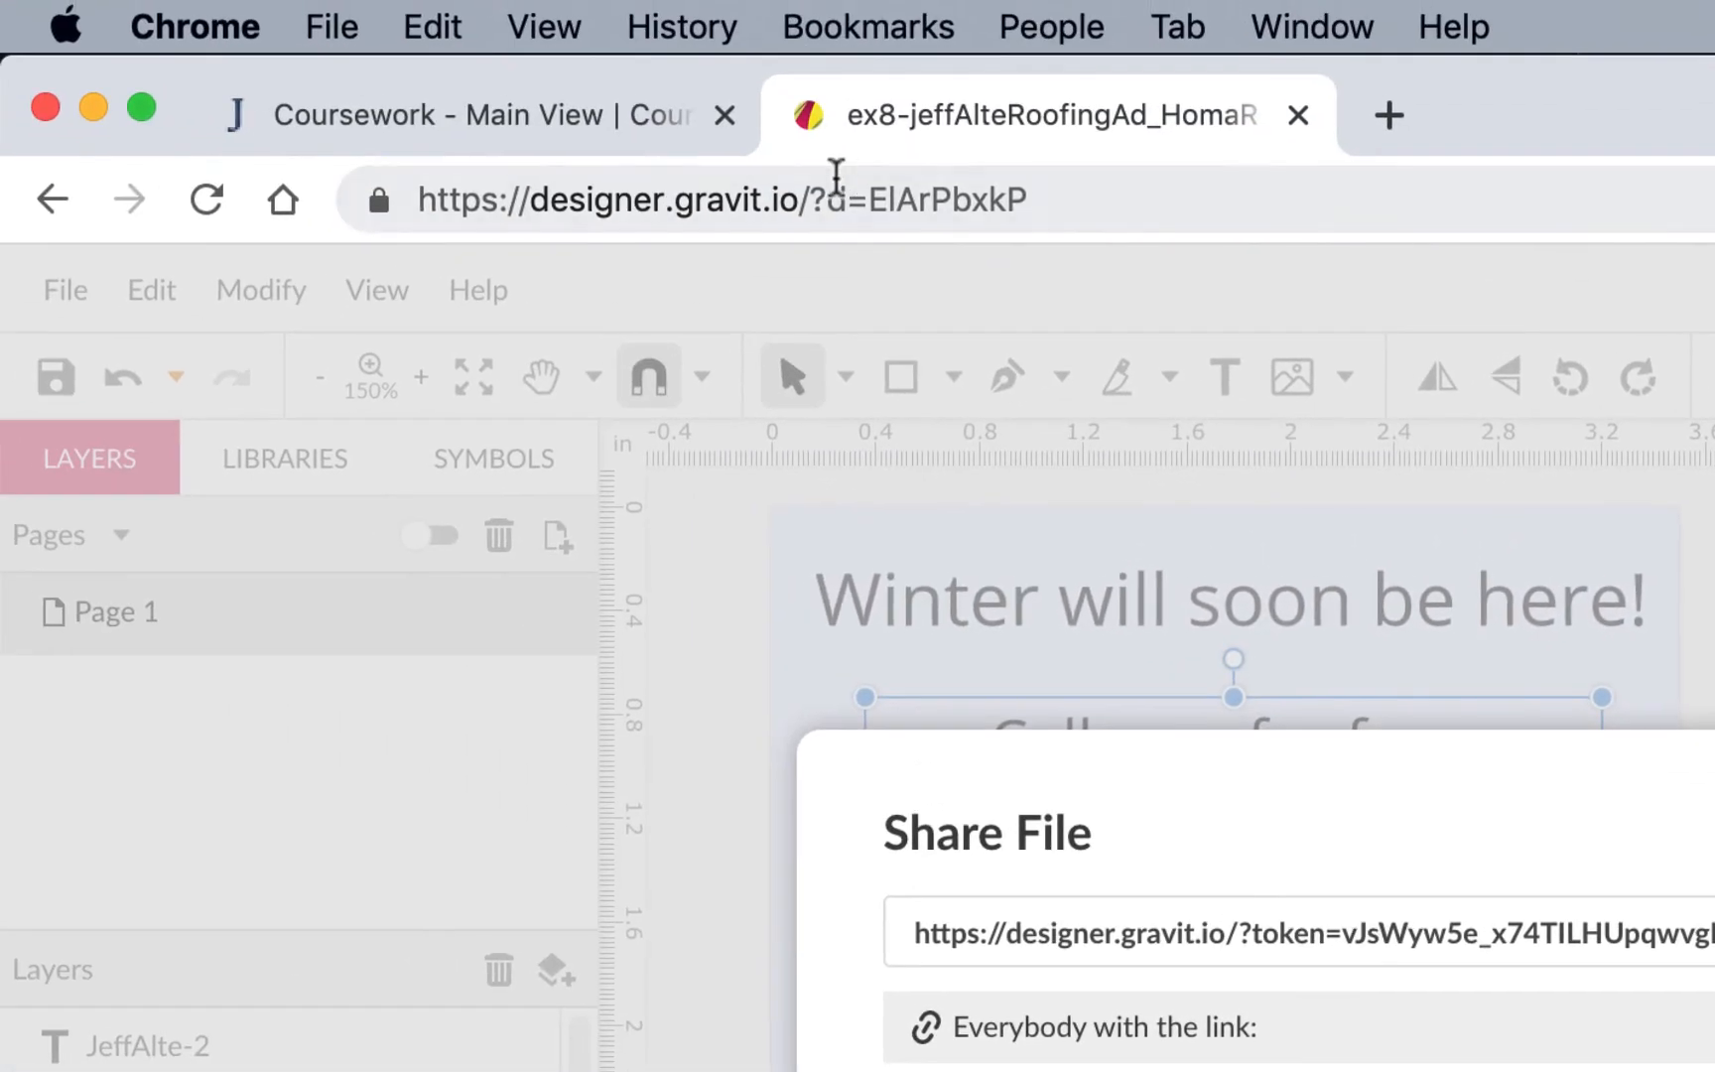
- Switch to the Coursework page in the browser and open a new comment on the "ex8 Roofing Ad Makeover" exercise
left_click(516, 115)
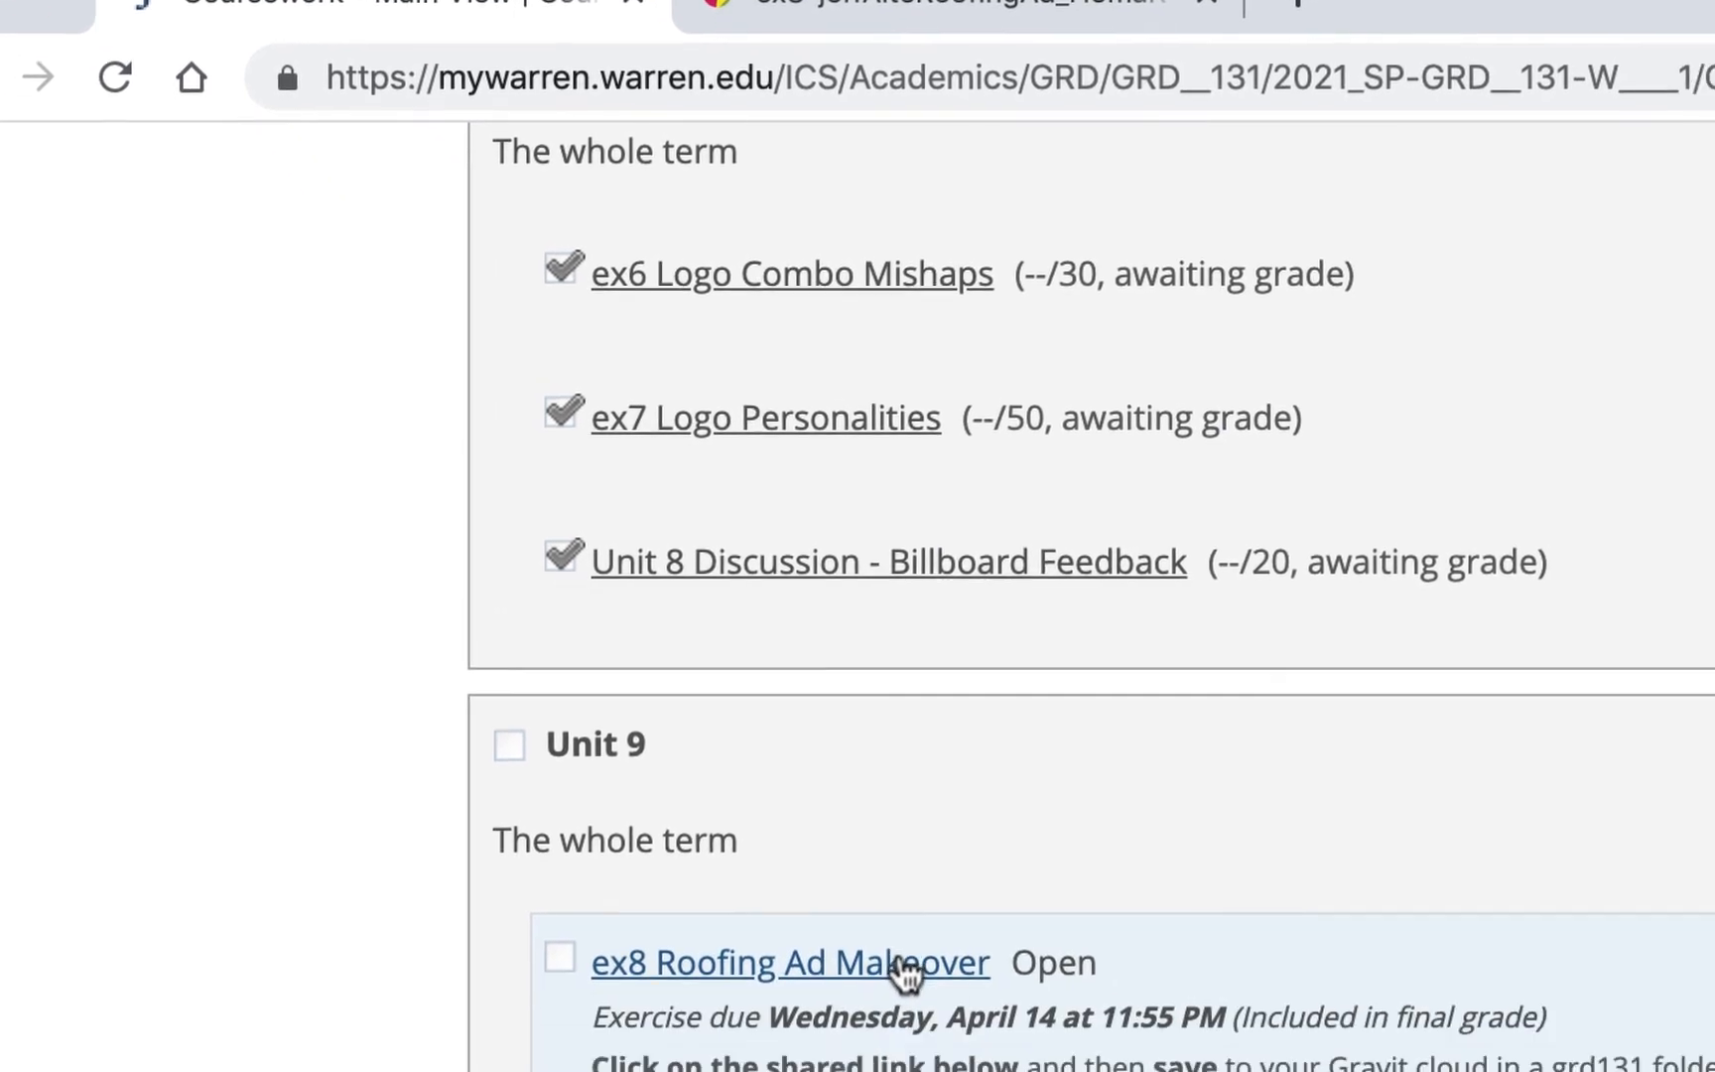
left_click(901, 963)
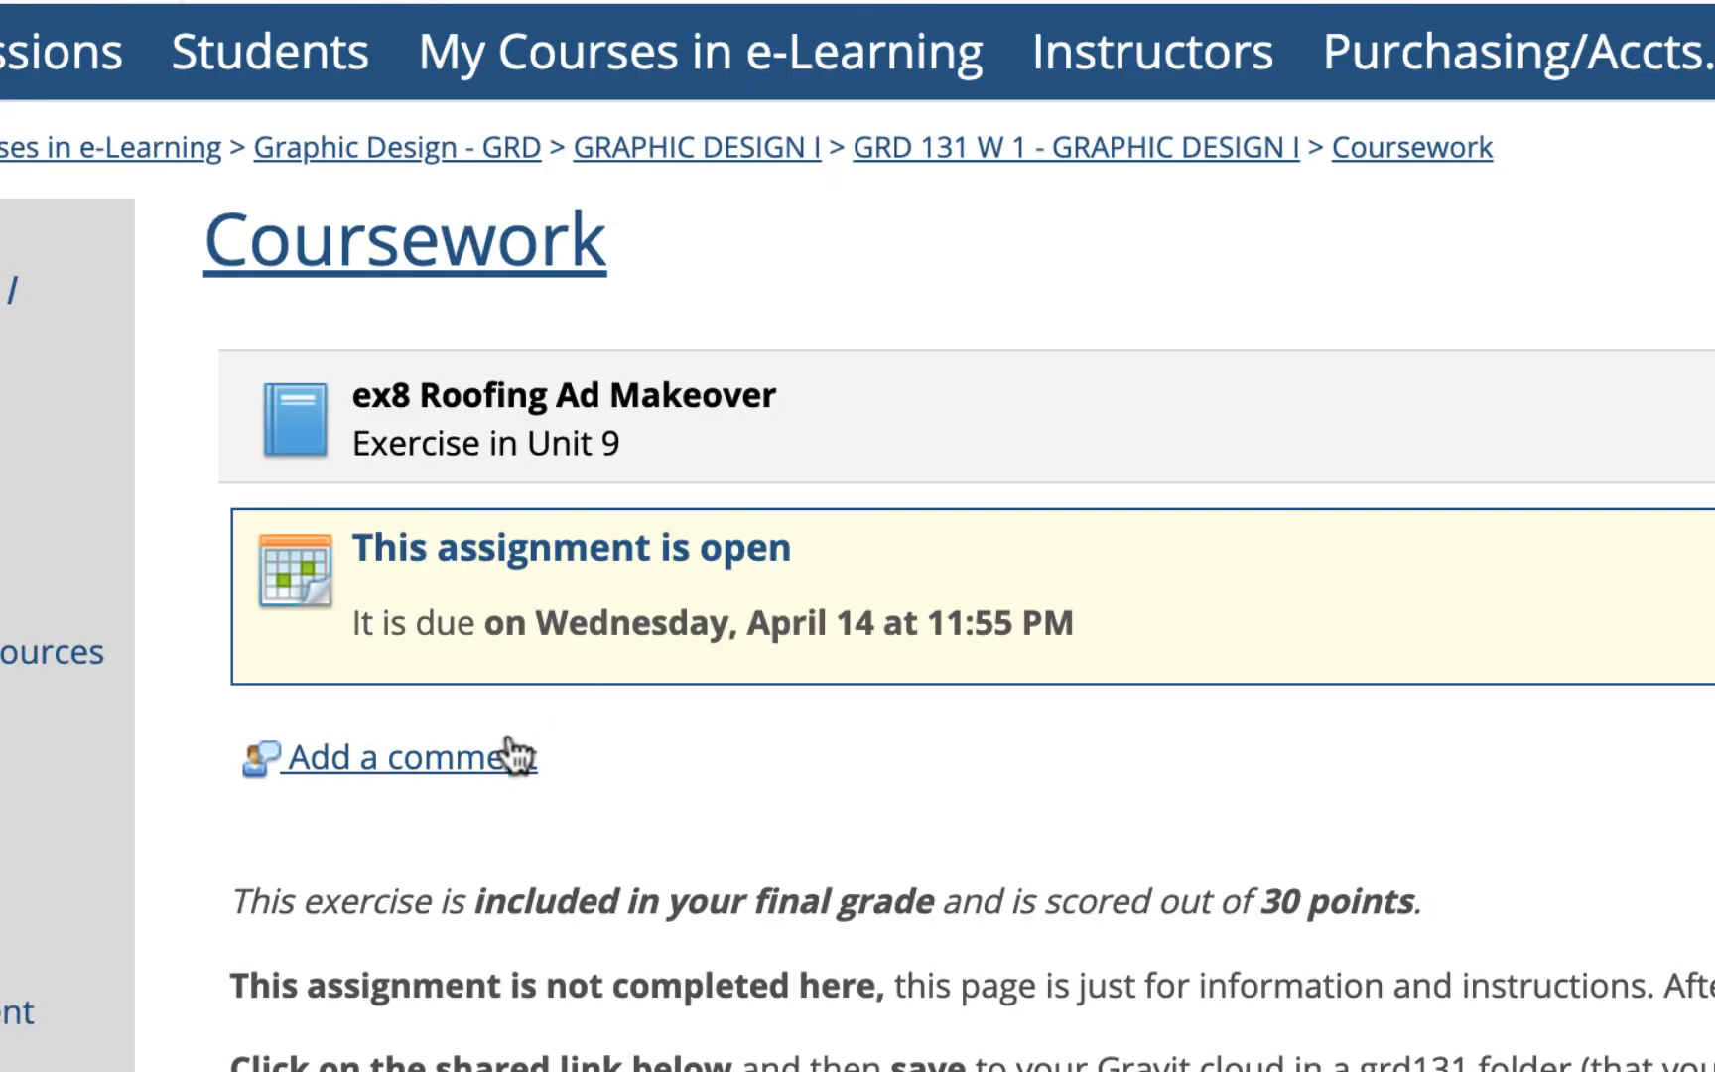
left_click(506, 756)
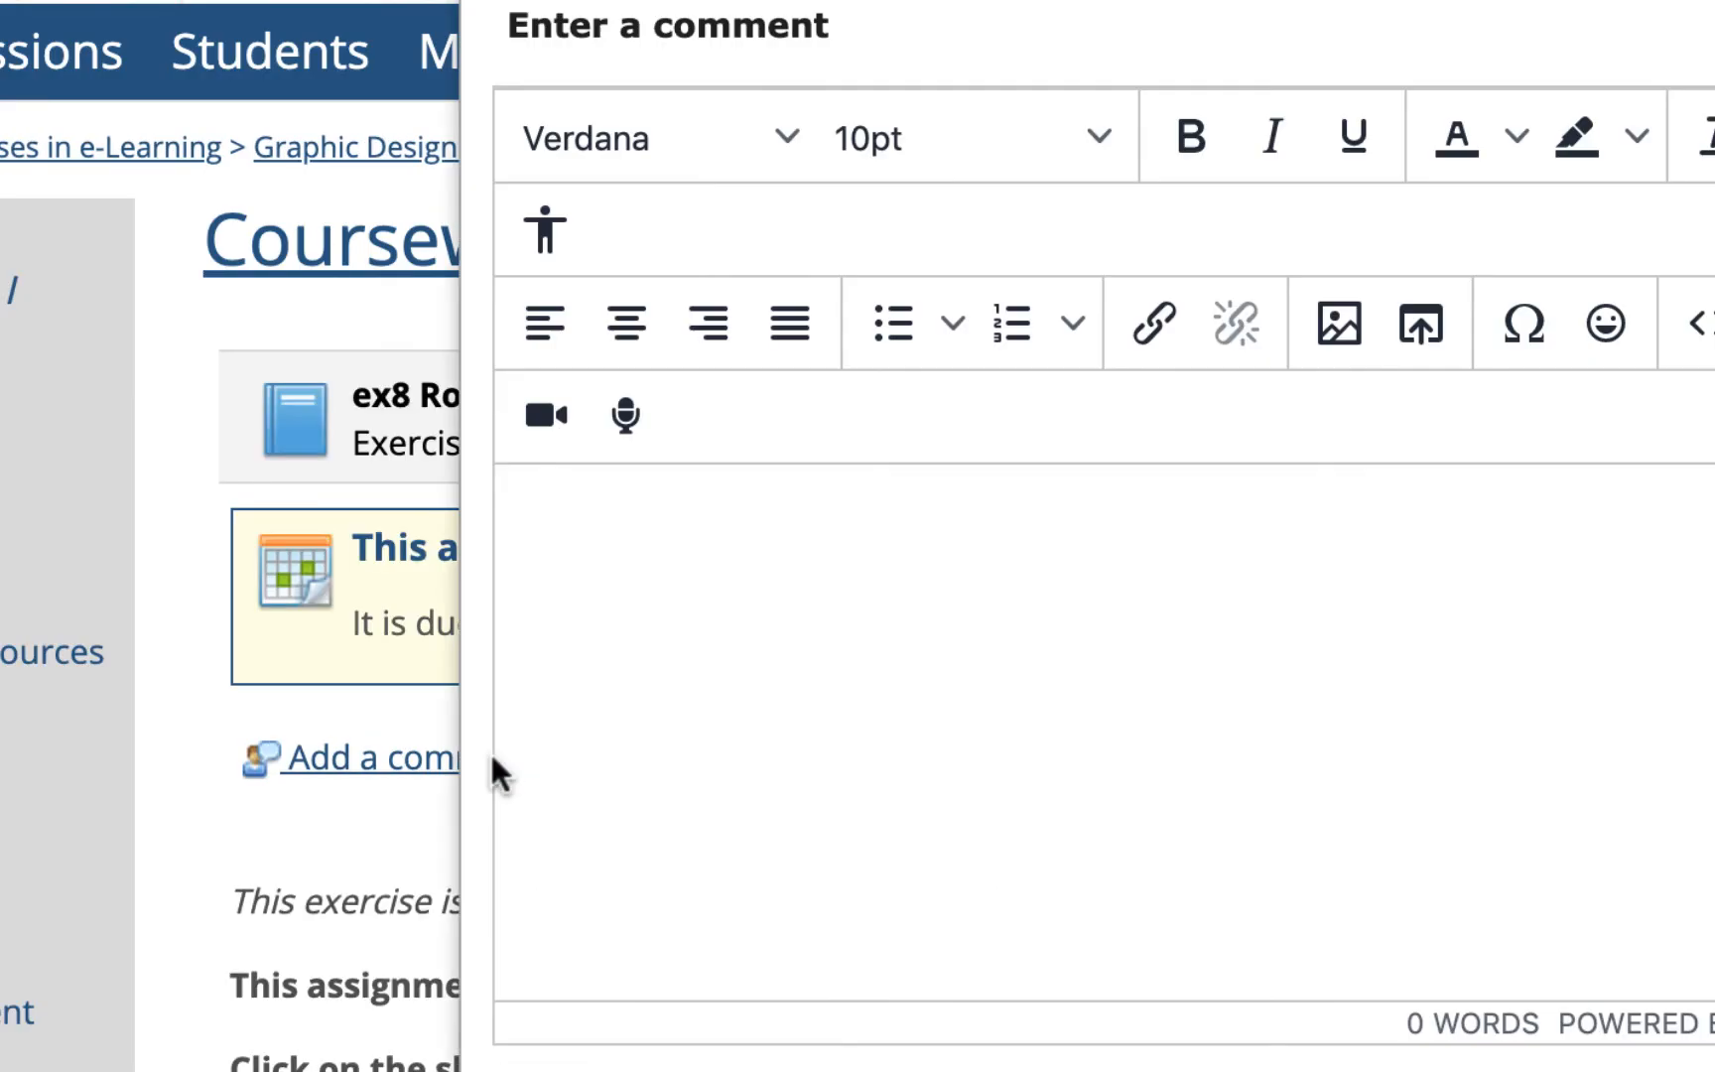
- Examine the comment editor's link settings, including the window options for opening the link, and cancel both the link and the comment
left_click(1154, 322)
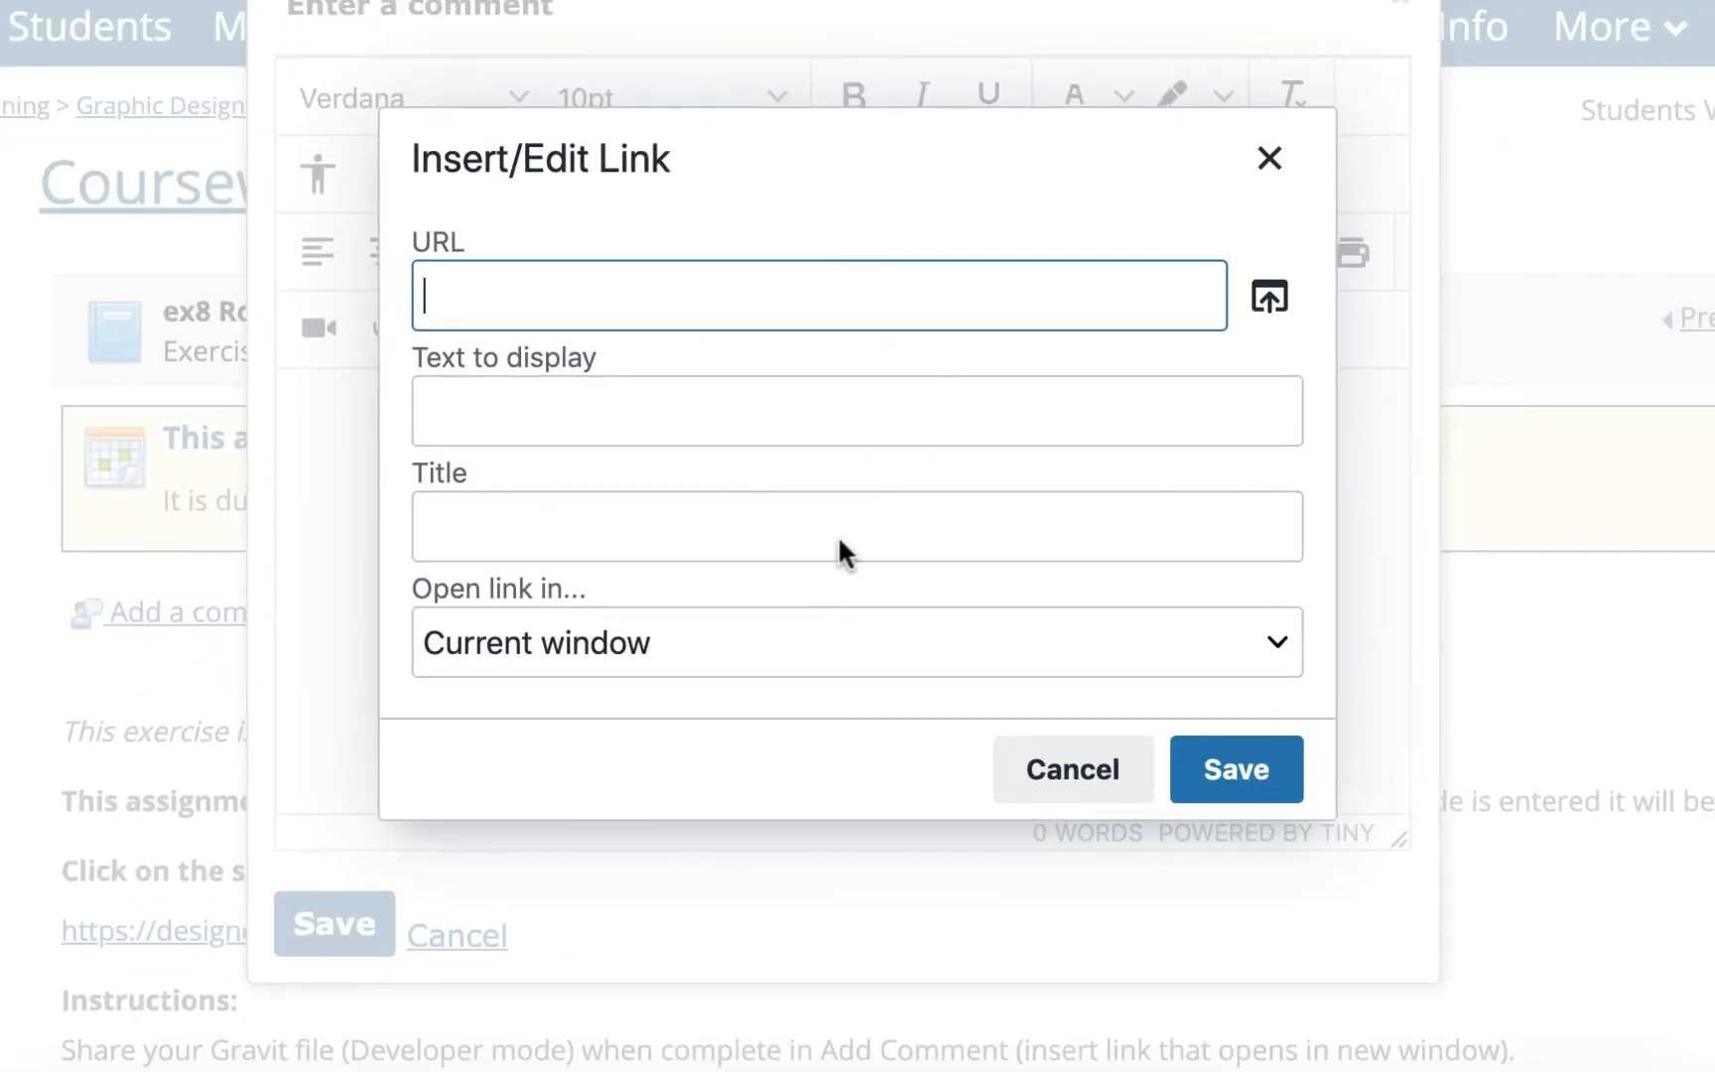
left_click(751, 659)
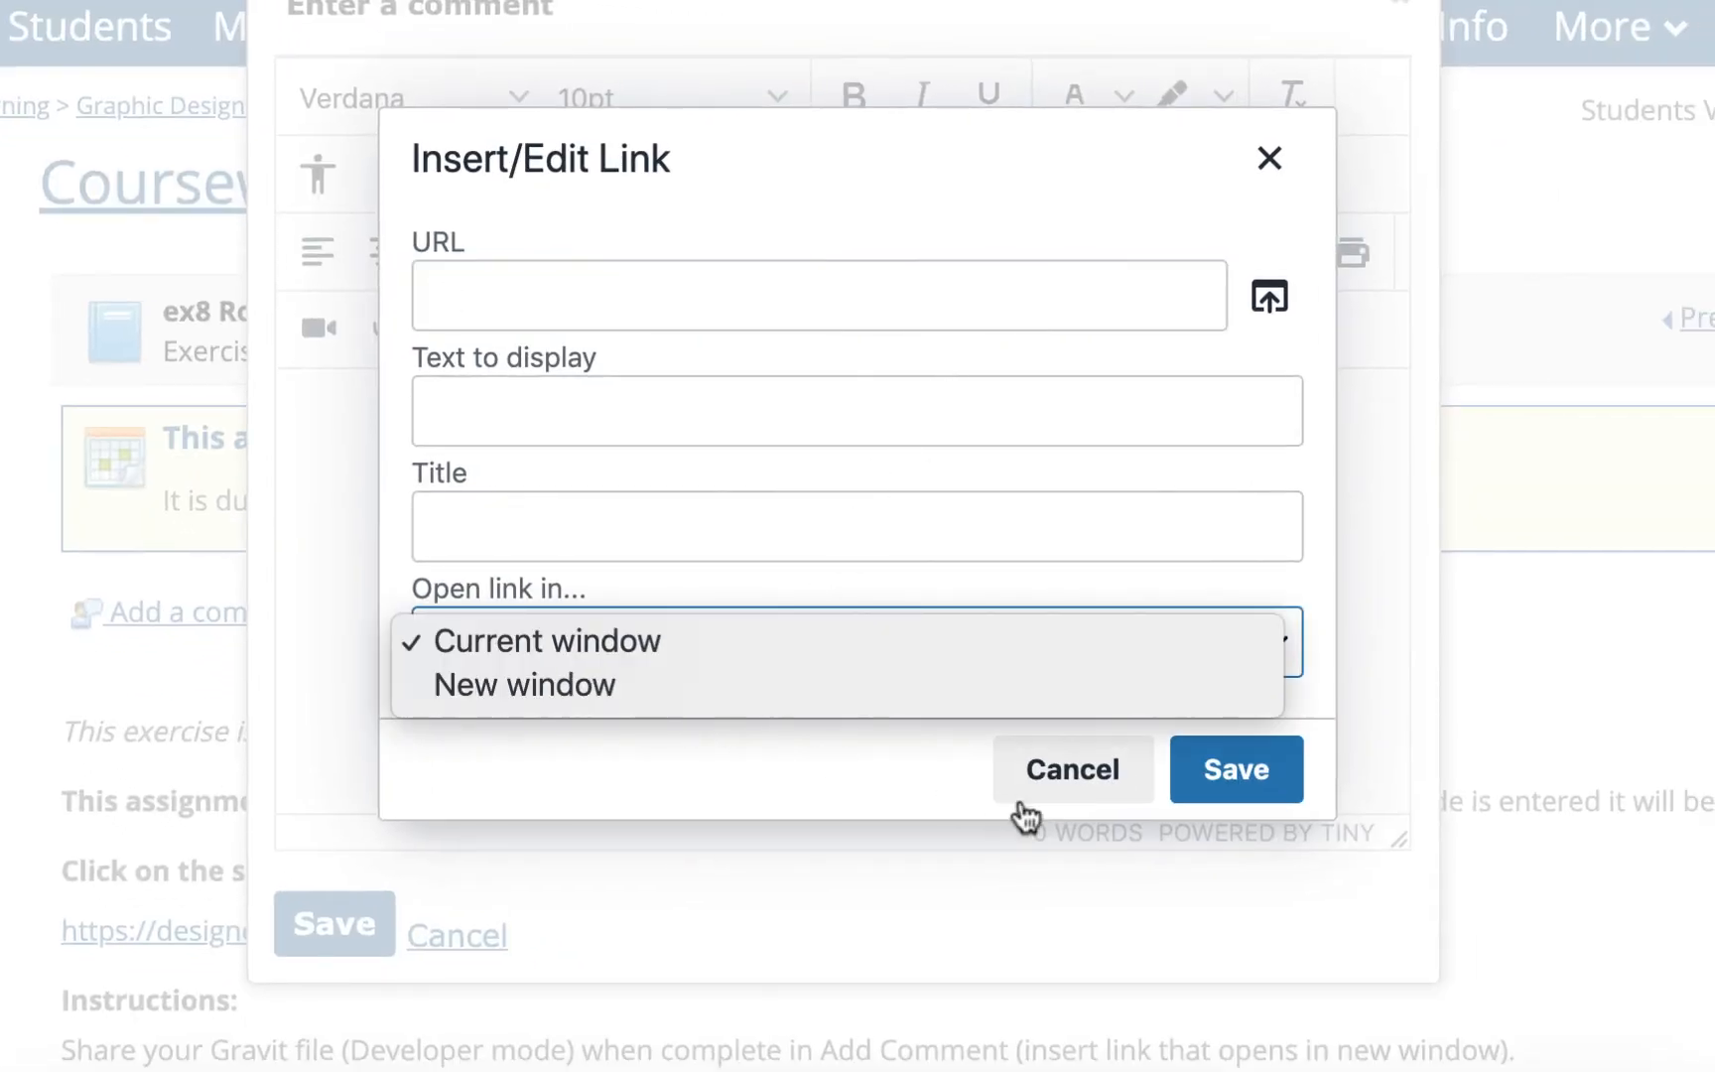
left_click(1092, 774)
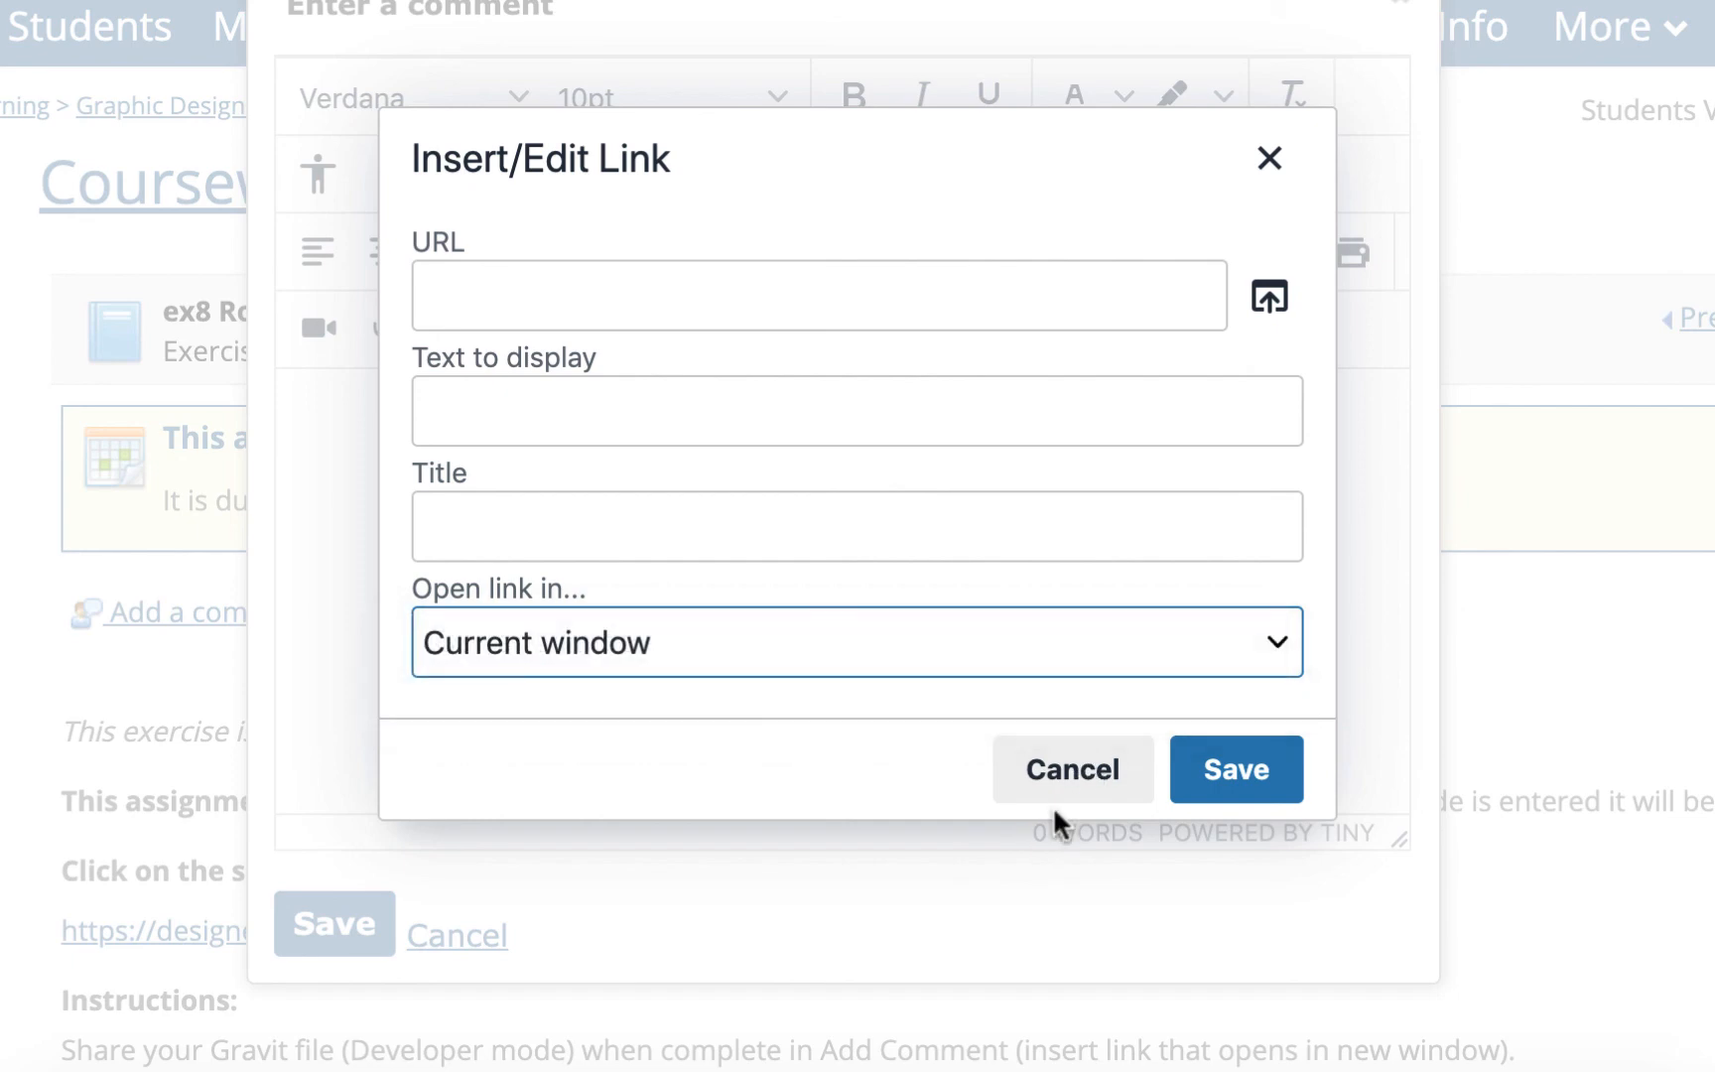
left_click(1068, 794)
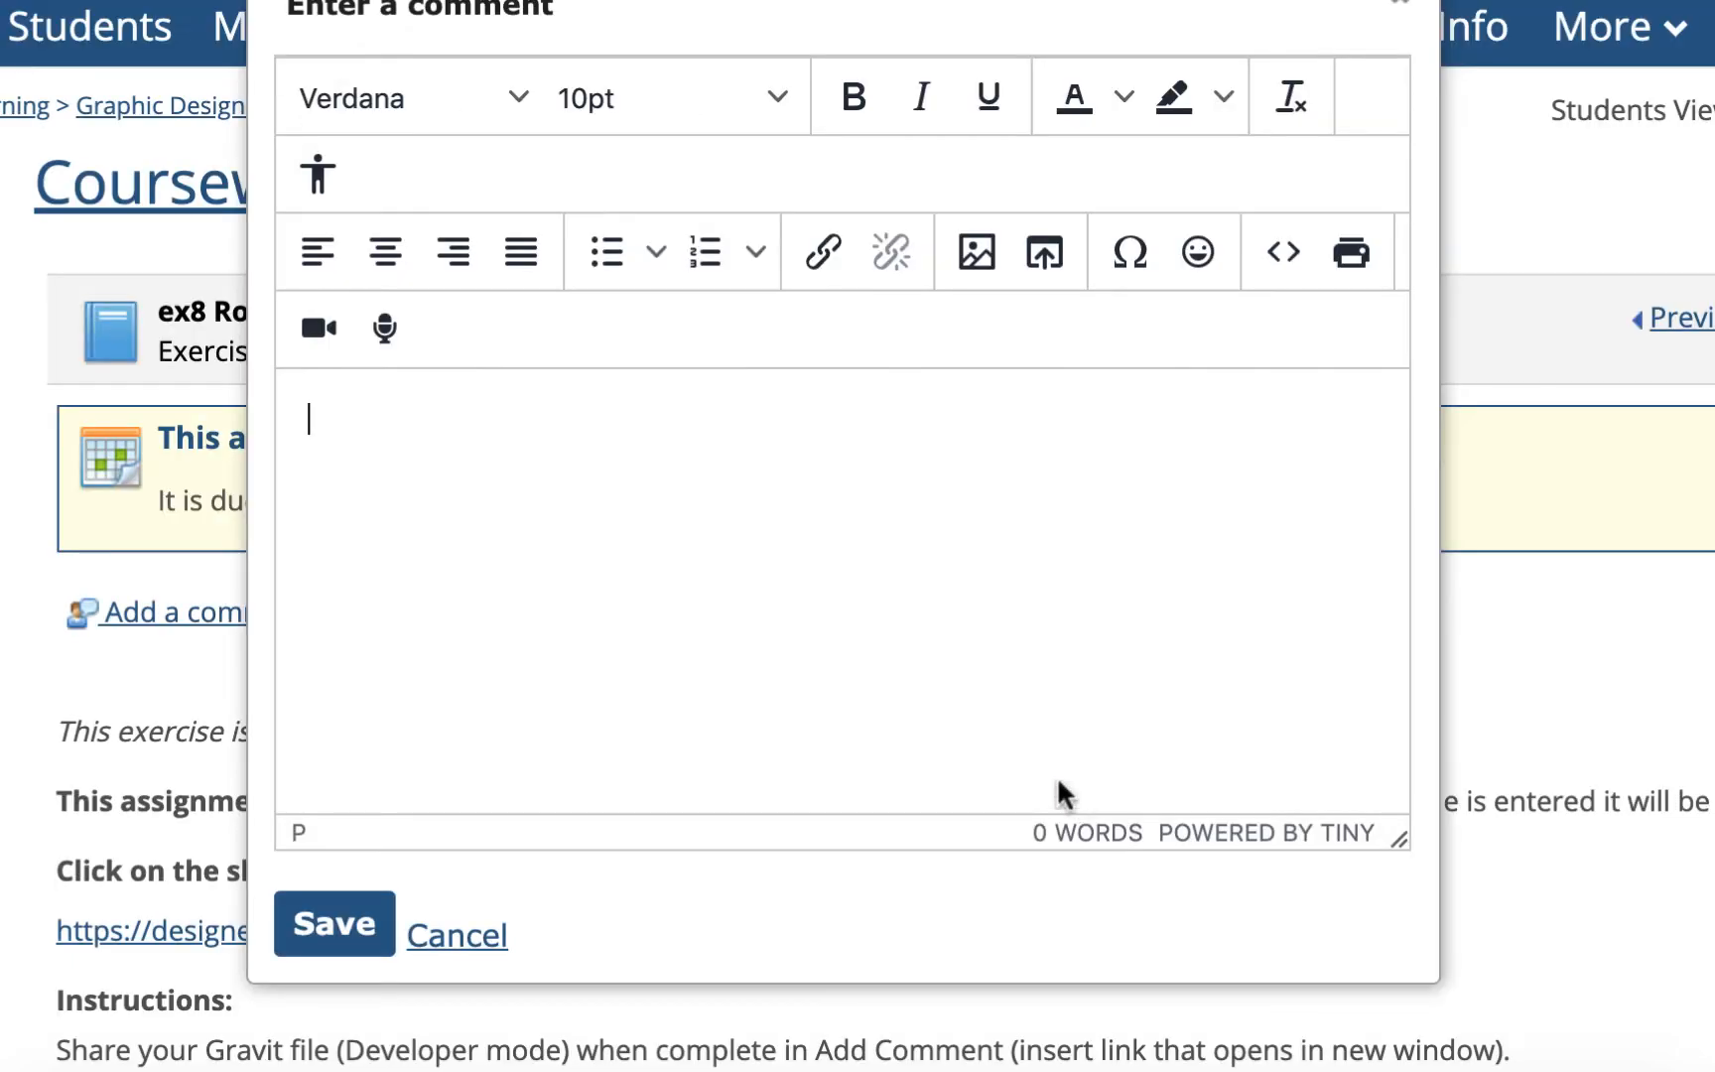
left_click(455, 928)
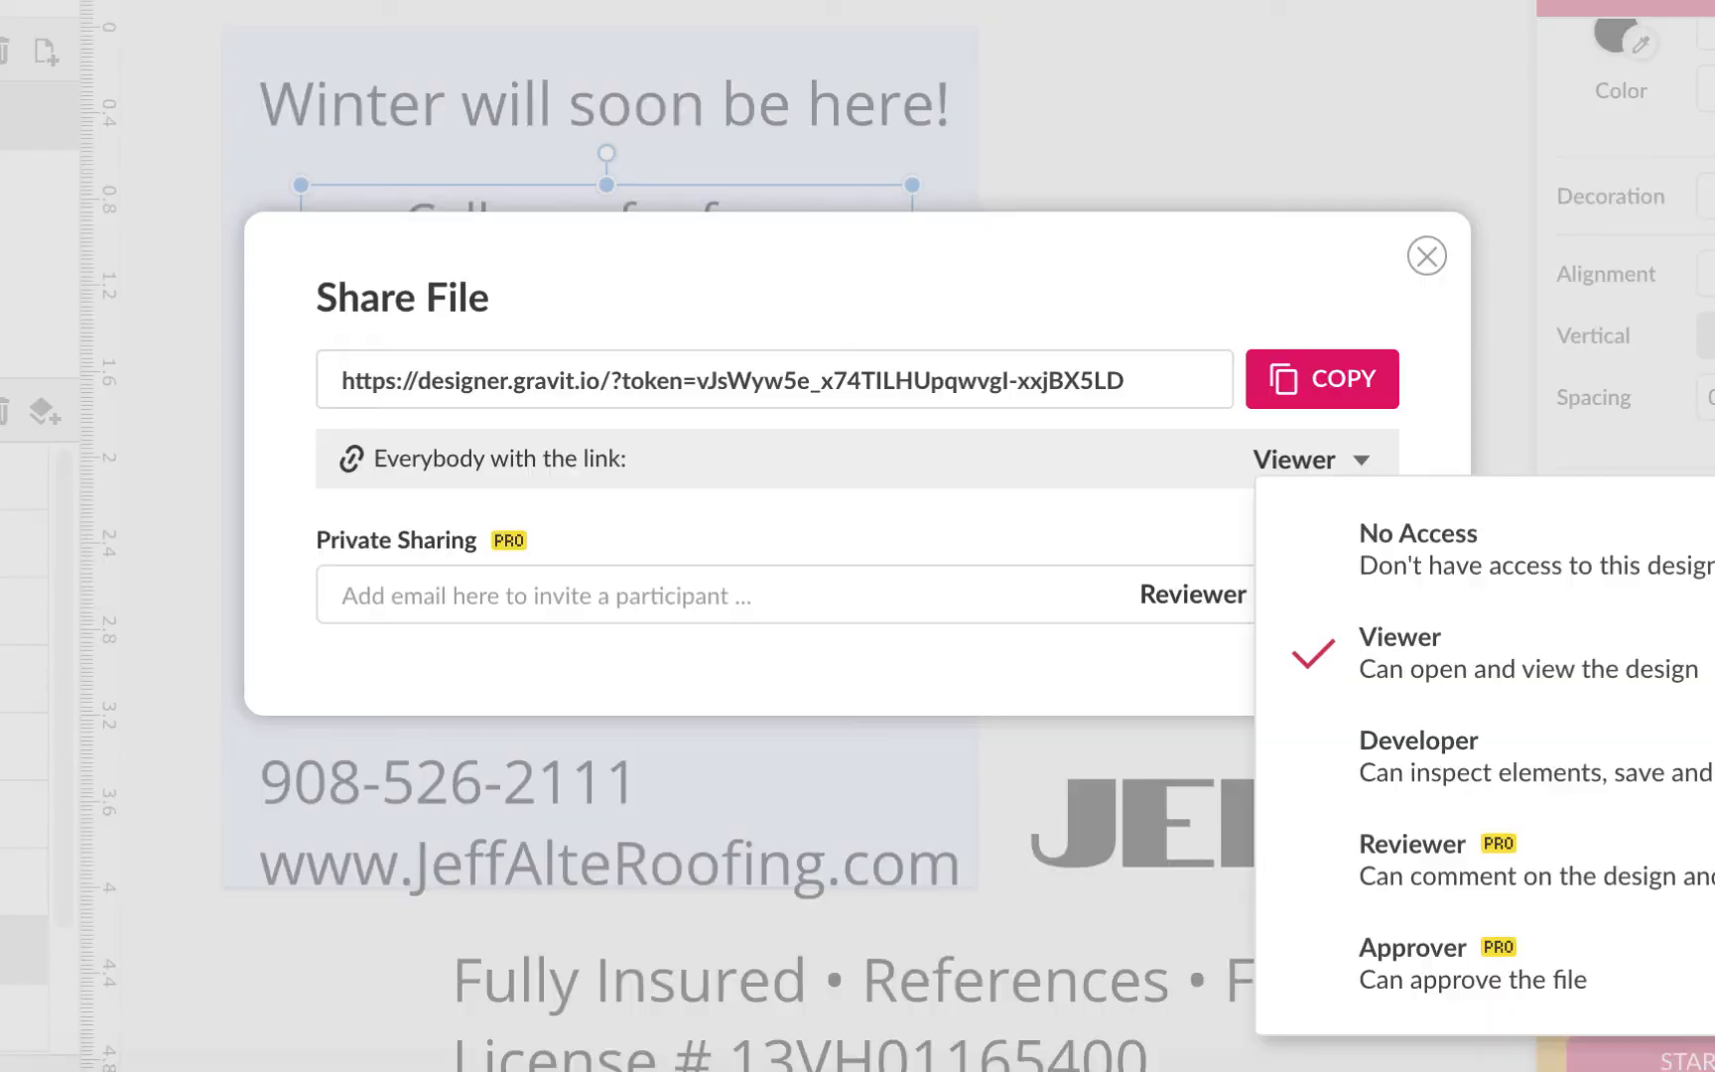
- Close the file's sharing settings and move the phone and website text up to sit fully within the page below the services text
left_click(1427, 256)
left_click(1427, 256)
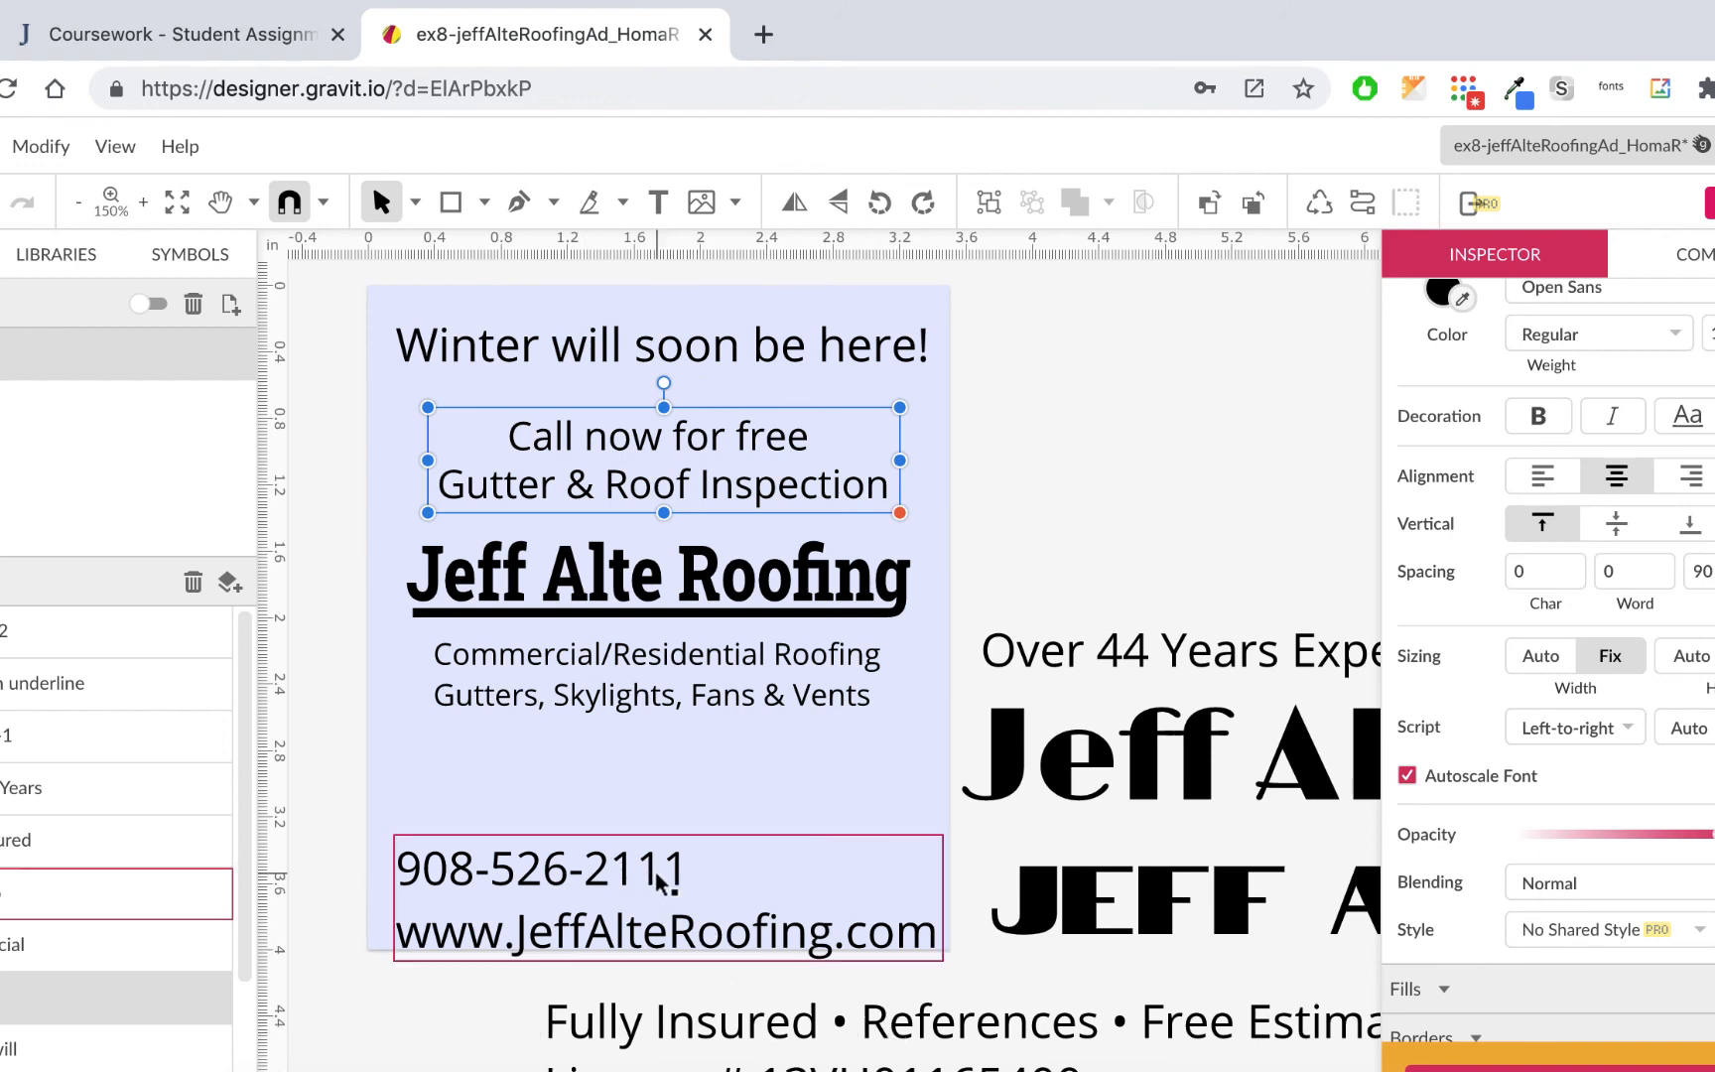
left_click_drag(658, 936, 652, 855)
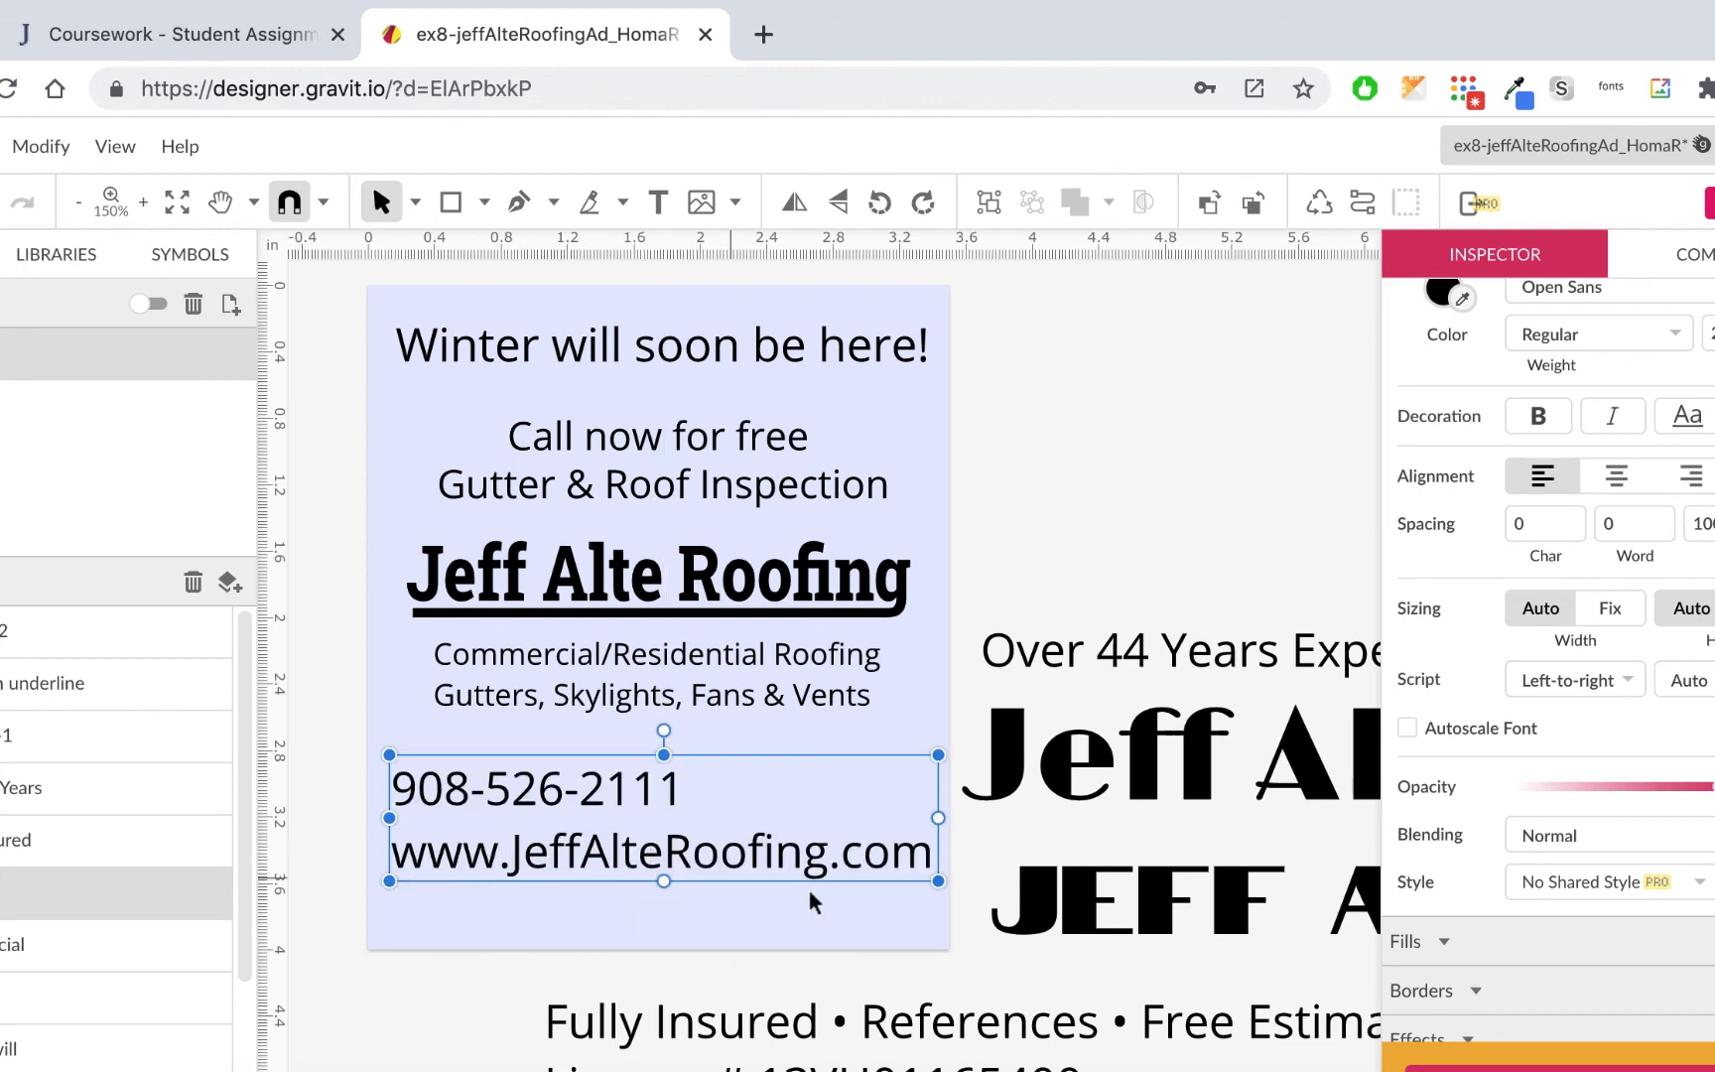